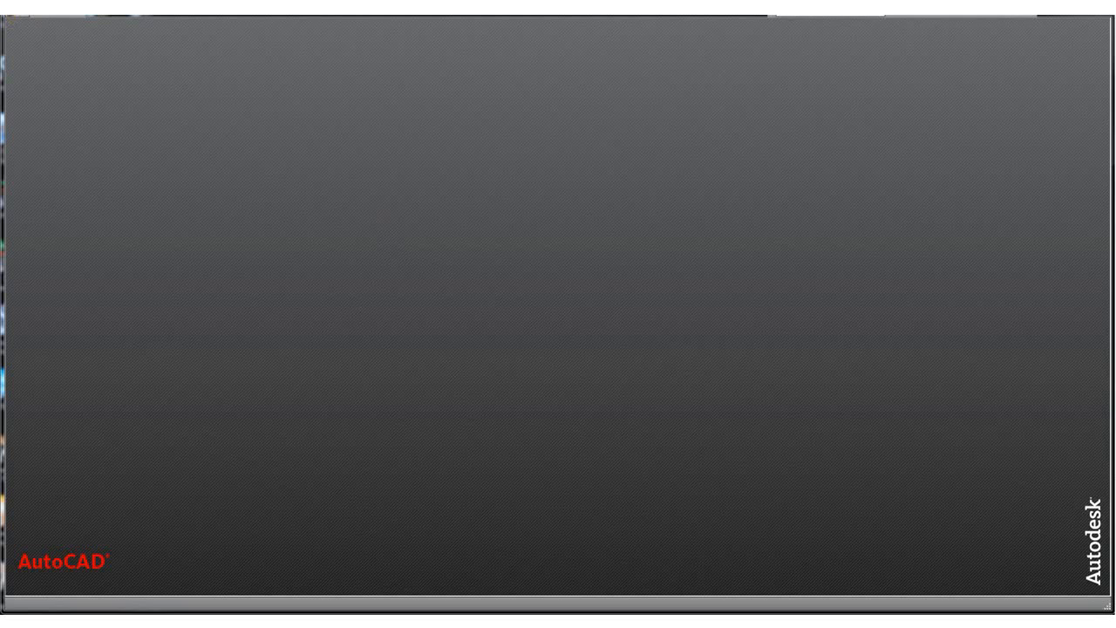
Open the recent drawing Drawing1.dwg to view its 3D model of circles along curves, and close it.
{"action": "left_click", "coordinate": [15, 24]}
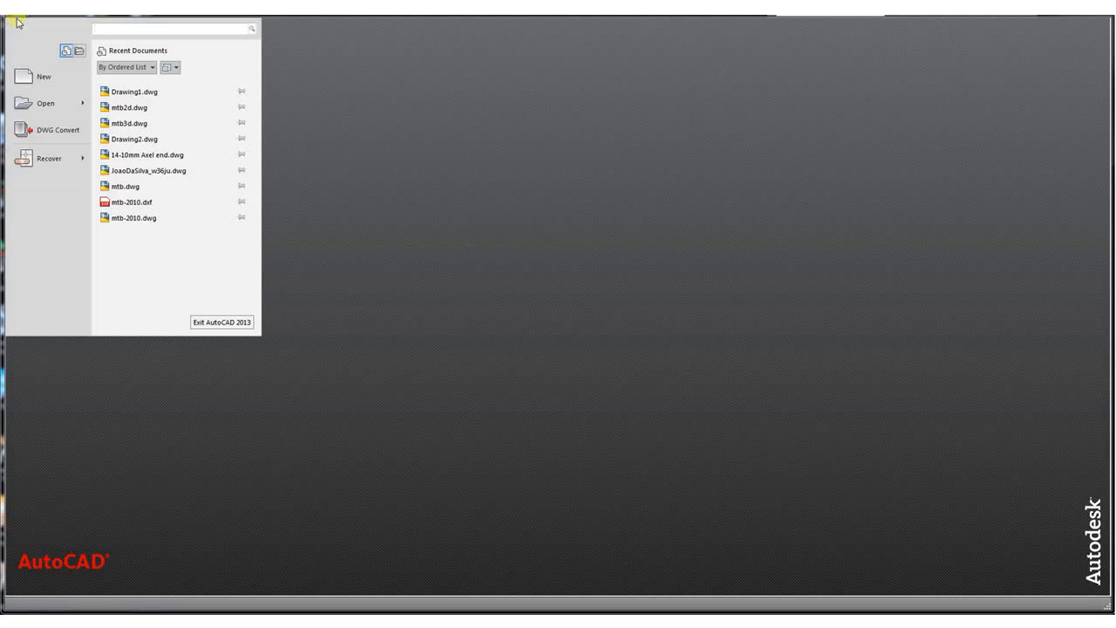
{"action": "mouse_move", "coordinate": [133, 96]}
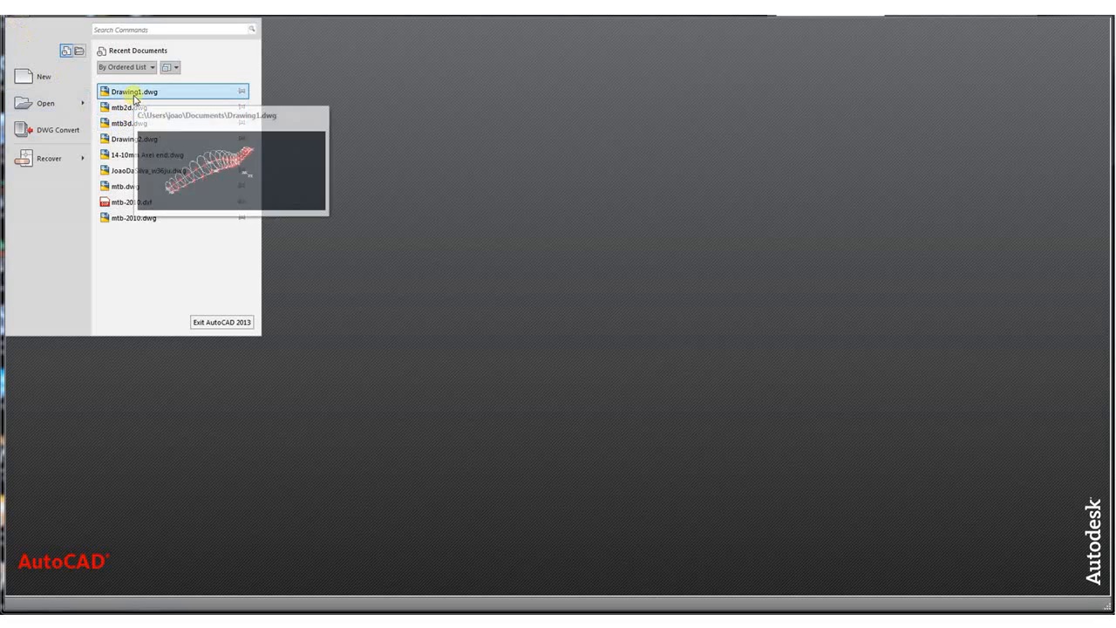
{"action": "left_click", "coordinate": [144, 93]}
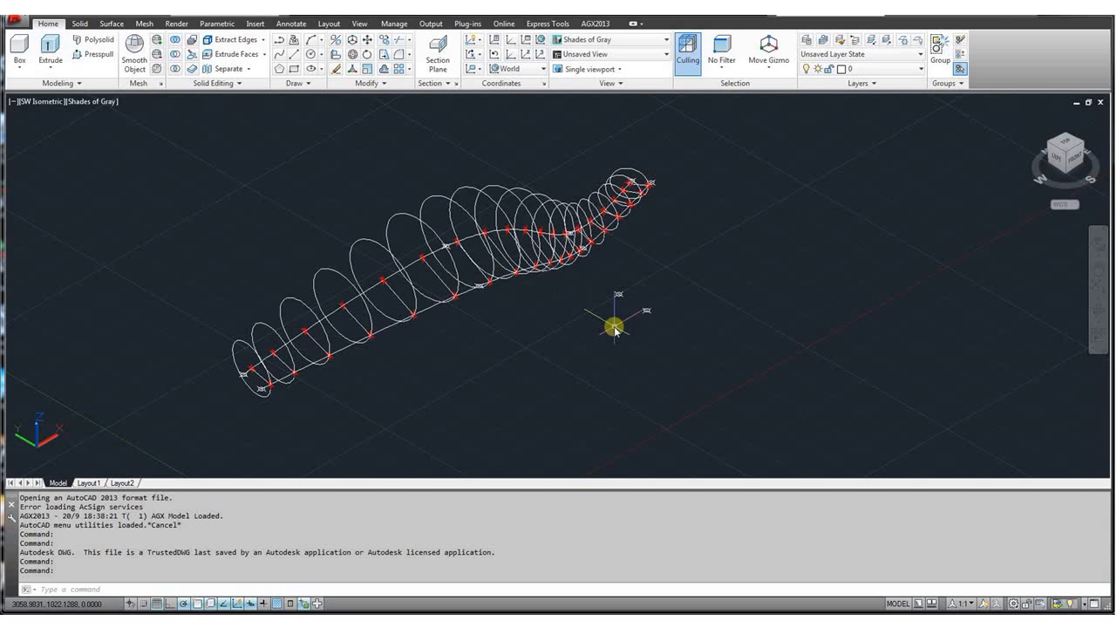
{"action": "left_click", "coordinate": [1100, 101]}
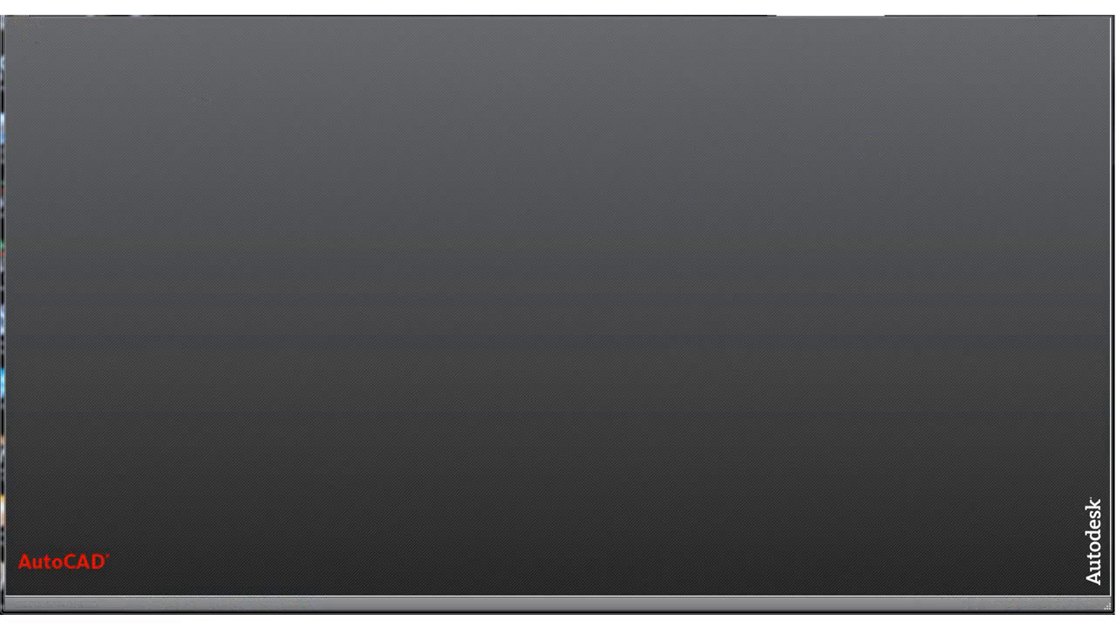
Create a new drawing from the acadiso.dwt template.
{"action": "left_click", "coordinate": [17, 20]}
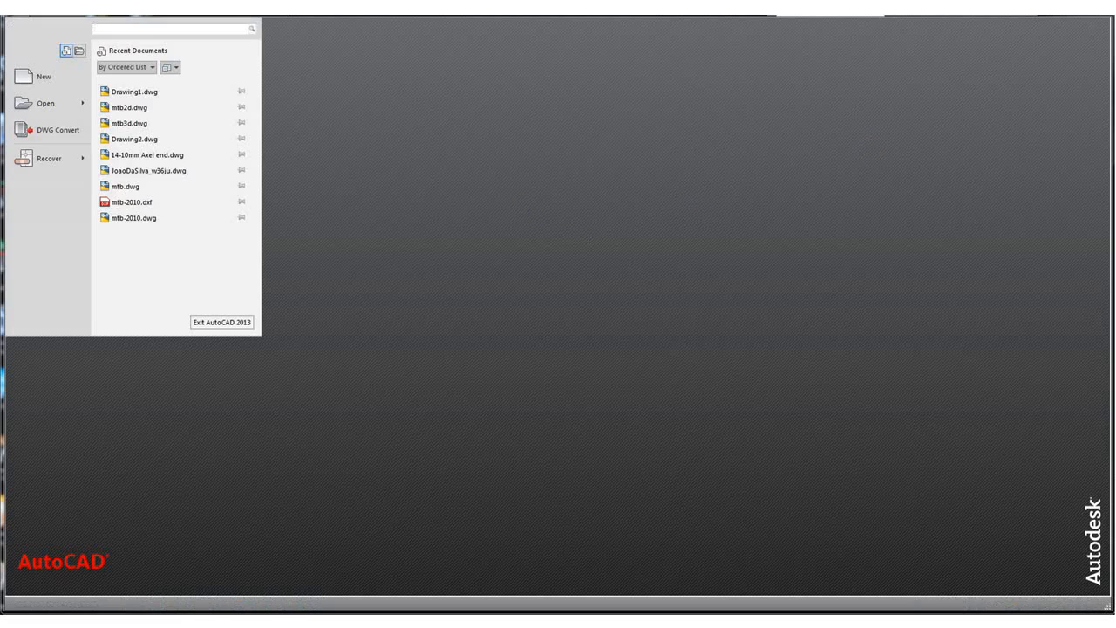
{"action": "left_click", "coordinate": [35, 80]}
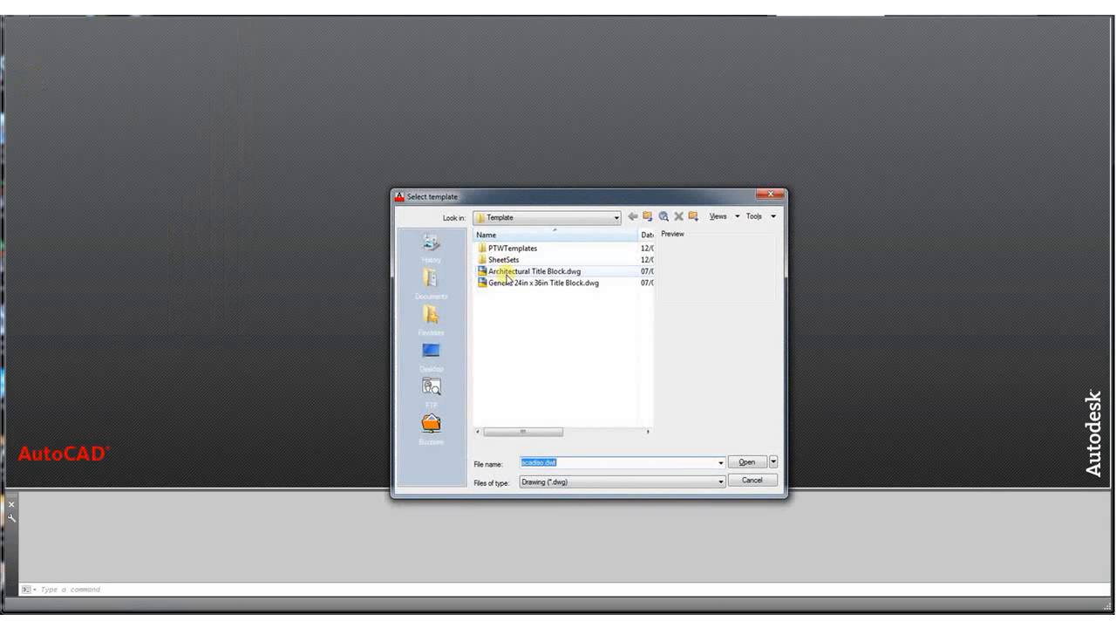
{"action": "left_click", "coordinate": [745, 463]}
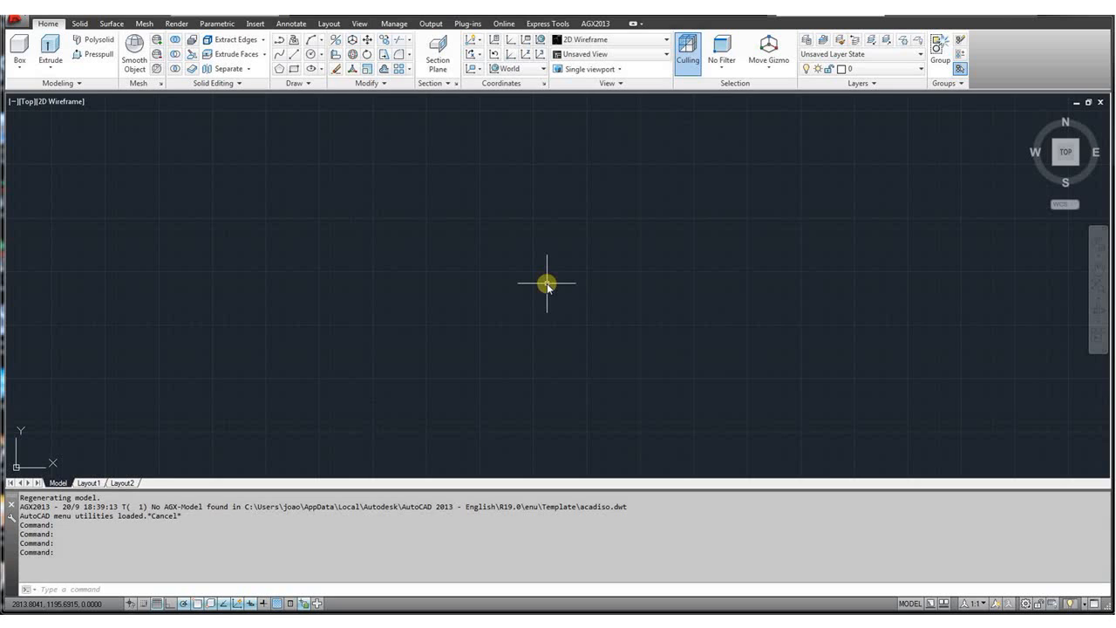
{"action": "type", "text": "GX"}
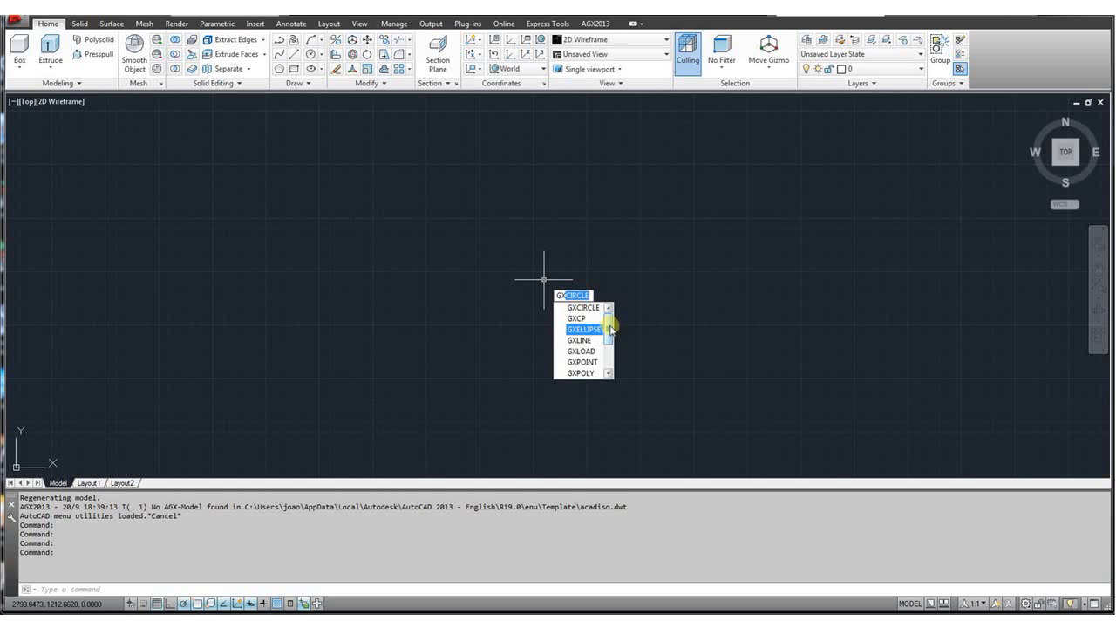
{"action": "left_click", "coordinate": [581, 311]}
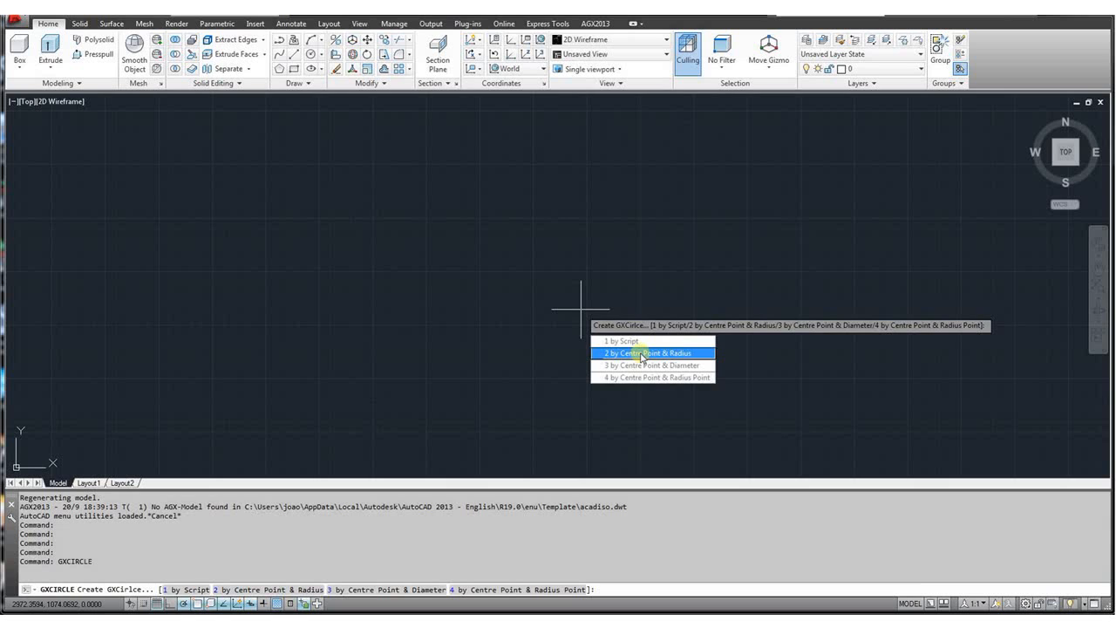
{"action": "key", "text": "Escape"}
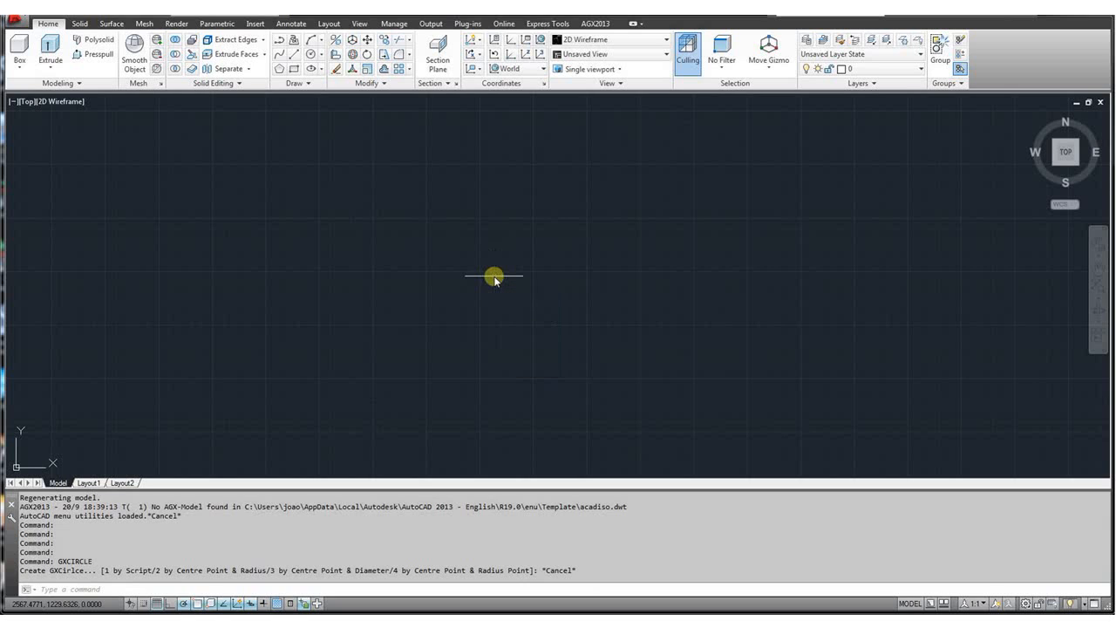
Place two GXPOINT points side by side near the middle of the drawing and set the point style to a circle with a cross.
{"action": "key", "text": "Return"}
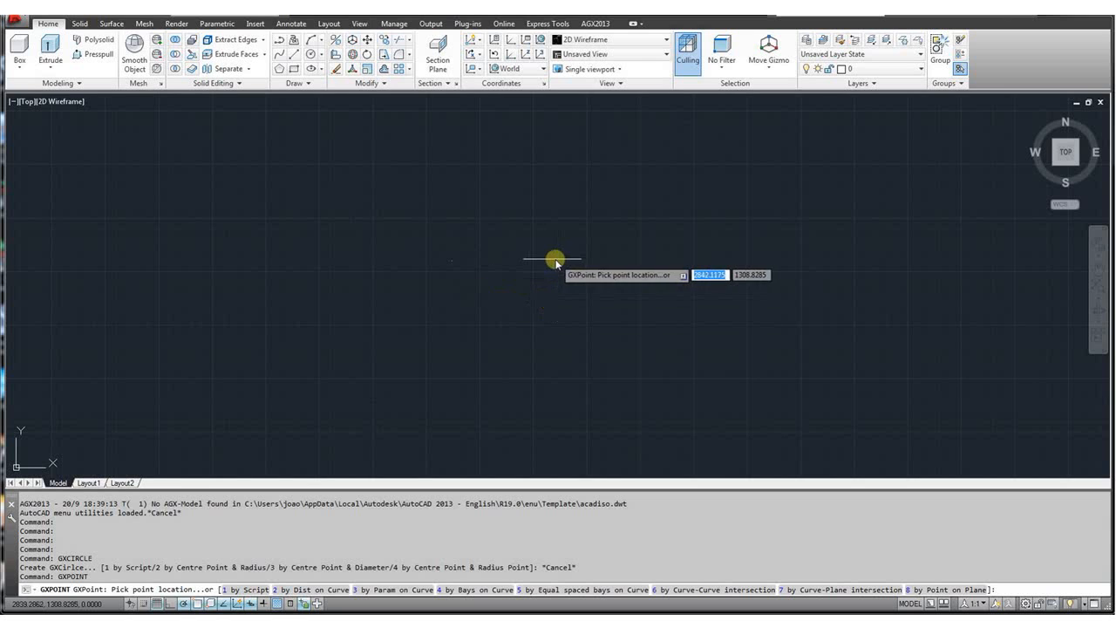
{"action": "key", "text": "Escape"}
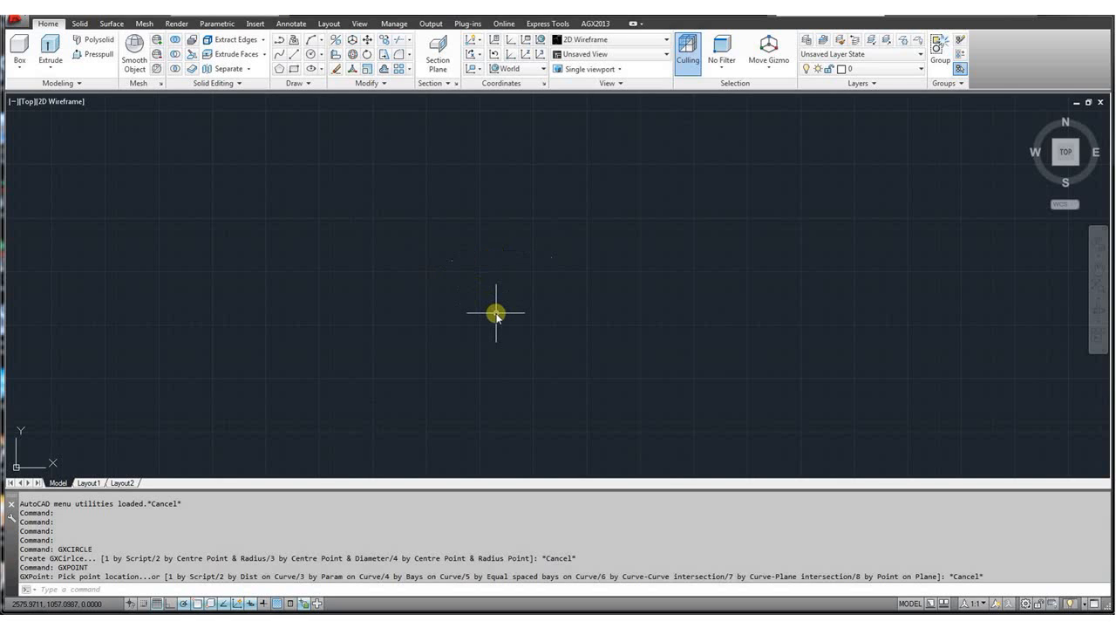
{"action": "type", "text": "DDPType"}
{"action": "key", "text": "Return"}
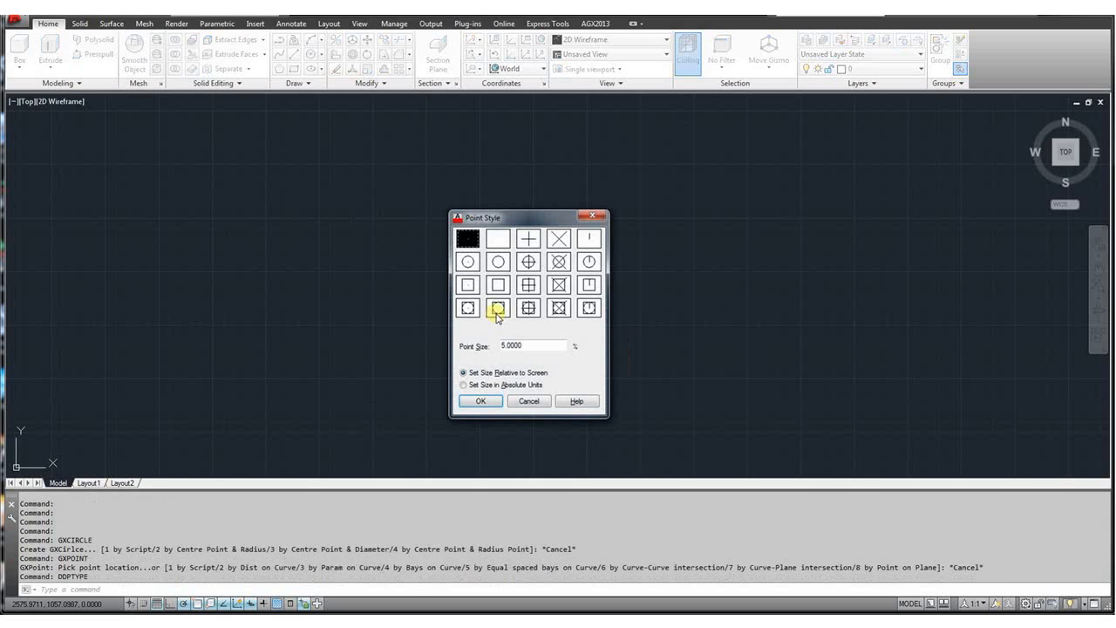
{"action": "left_click_drag", "start_coordinate": [528, 219], "coordinate": [672, 233]}
{"action": "double_click", "coordinate": [673, 275]}
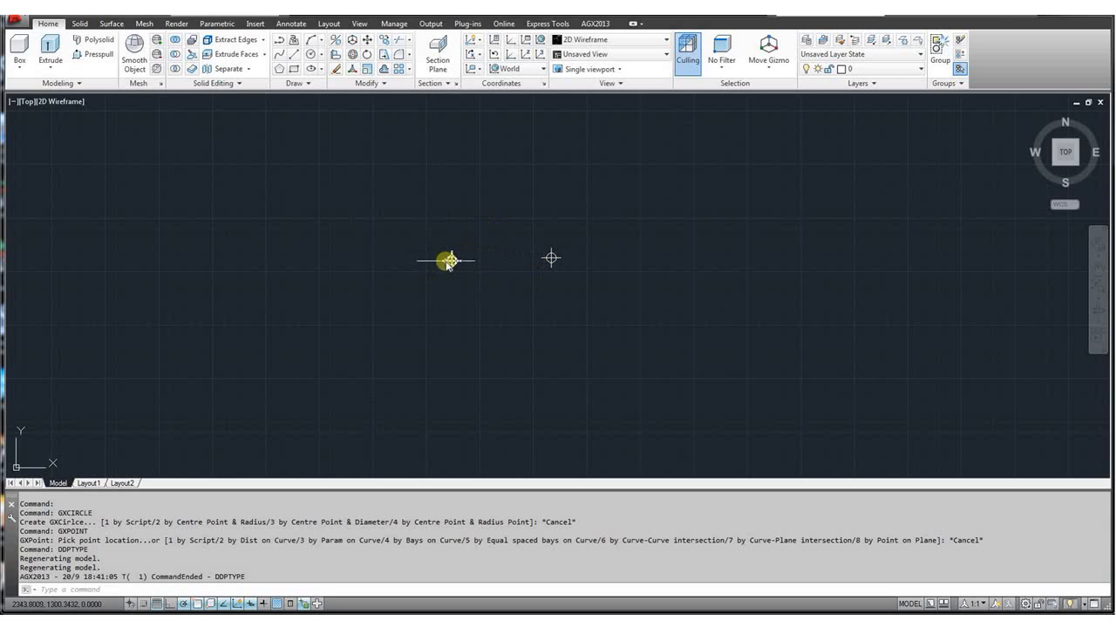
Create a GXCIRCLE by centre point and radius on the left point, with radius 200 and X, Y and Z offsets of 0.
{"action": "mouse_move", "coordinate": [449, 259]}
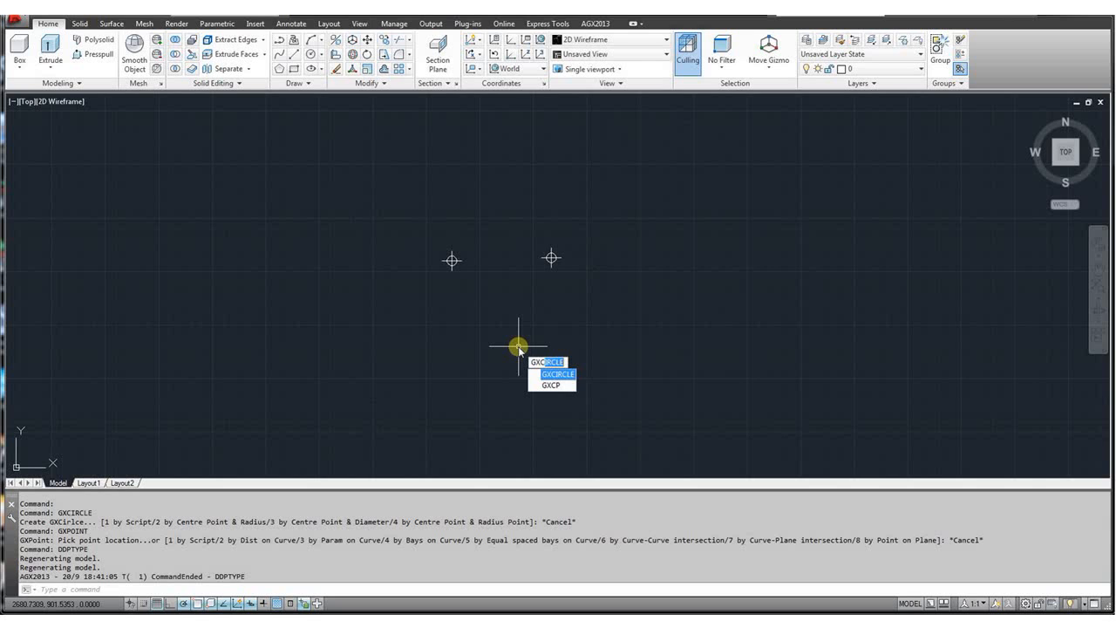
{"action": "key", "text": "Return"}
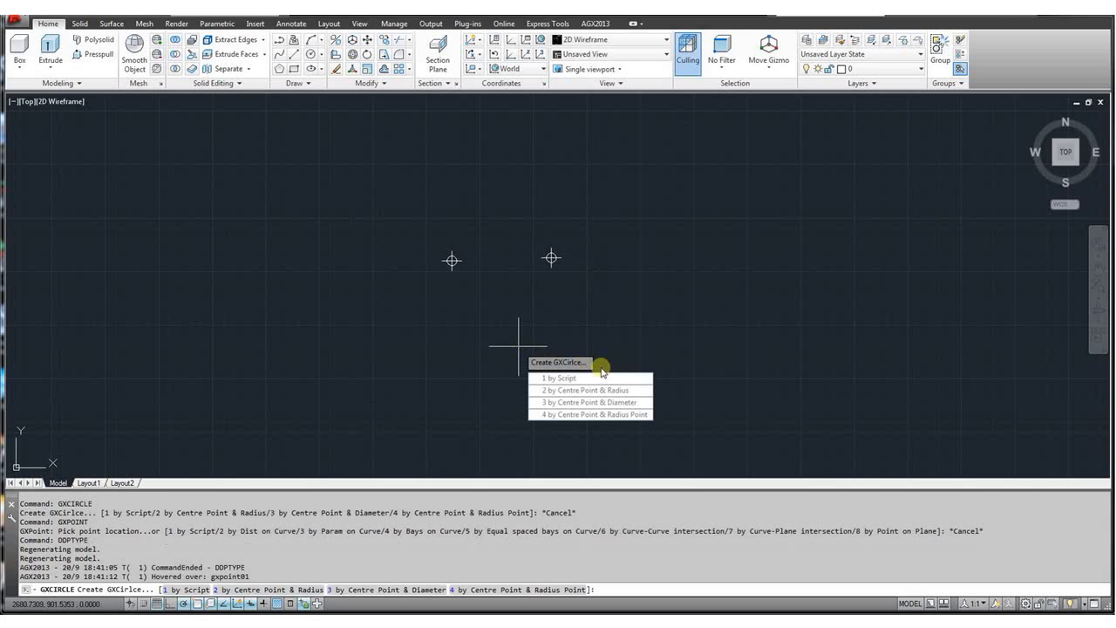
{"action": "left_click", "coordinate": [581, 390]}
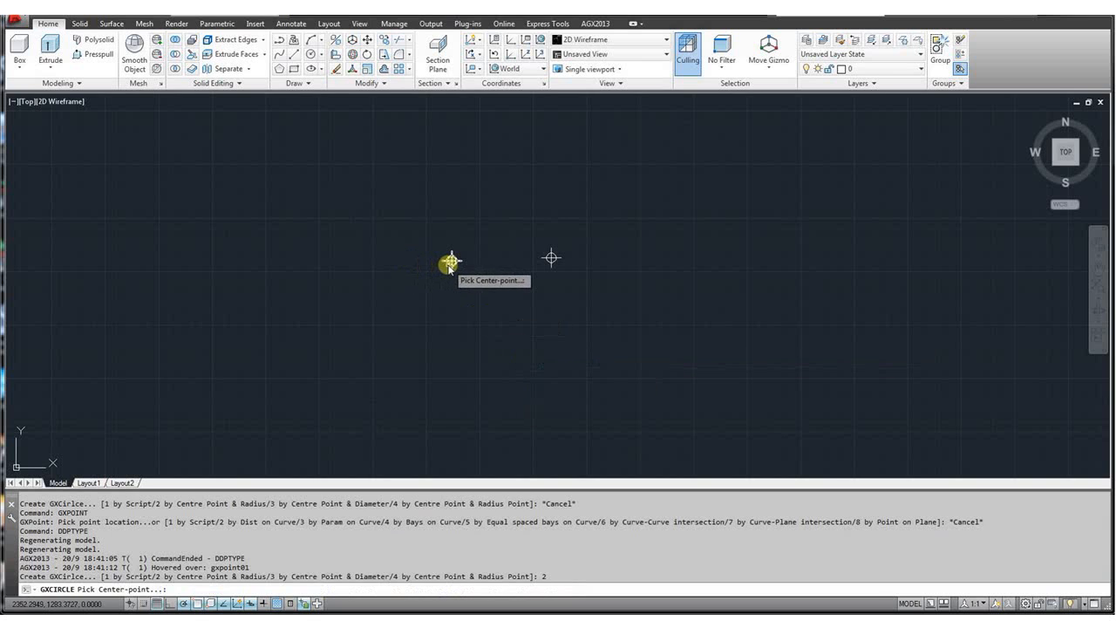
{"action": "left_click", "coordinate": [450, 260]}
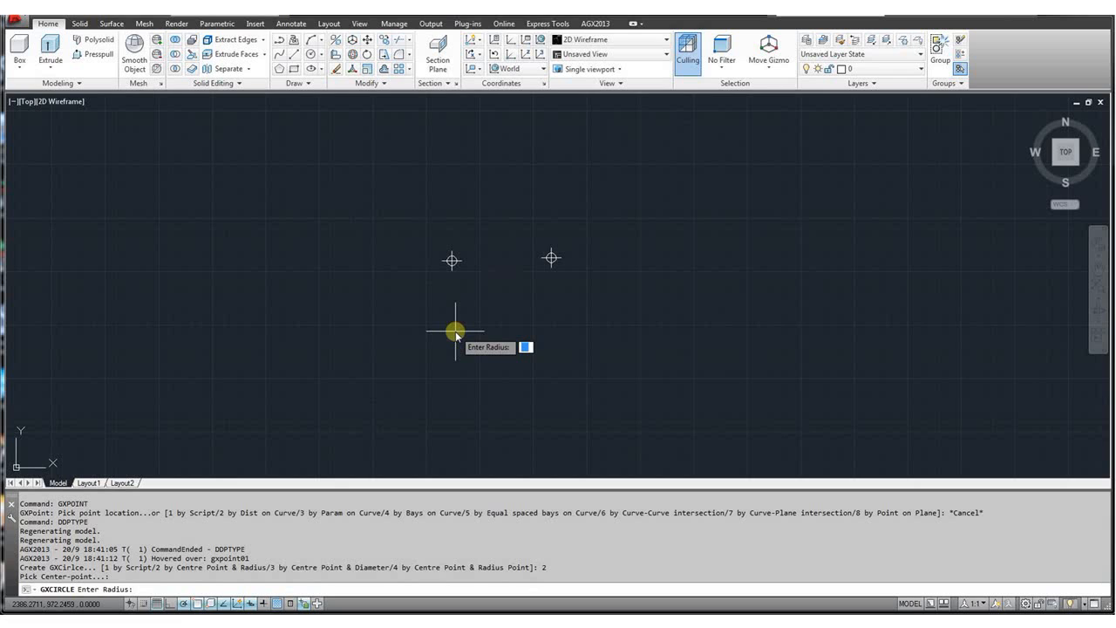
{"action": "type", "text": "200"}
{"action": "key", "text": "Return"}
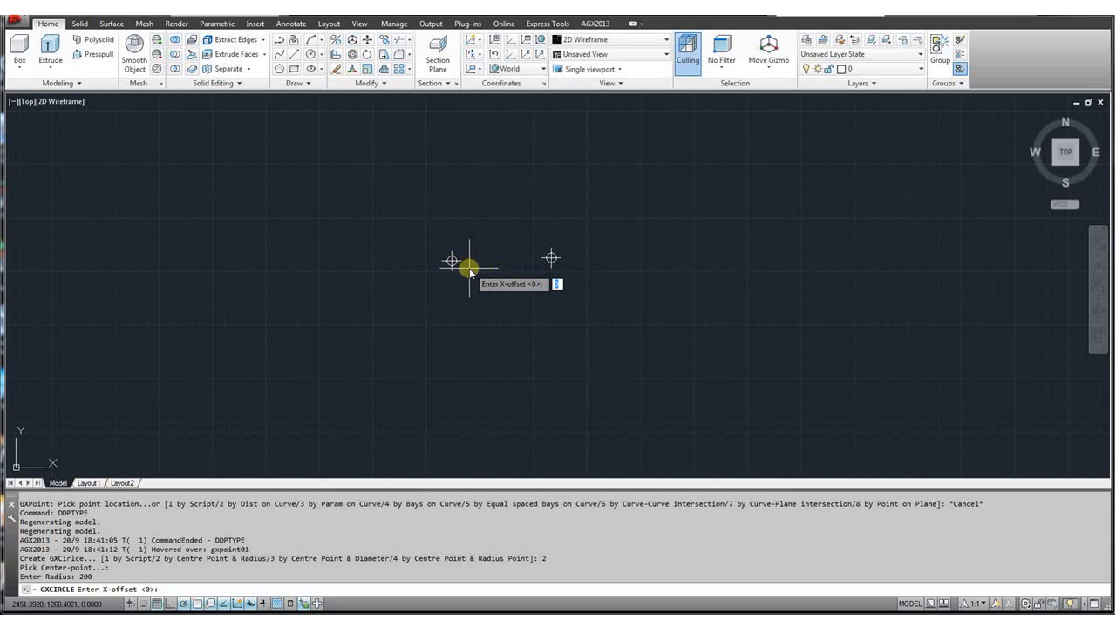
{"action": "key", "text": "Return"}
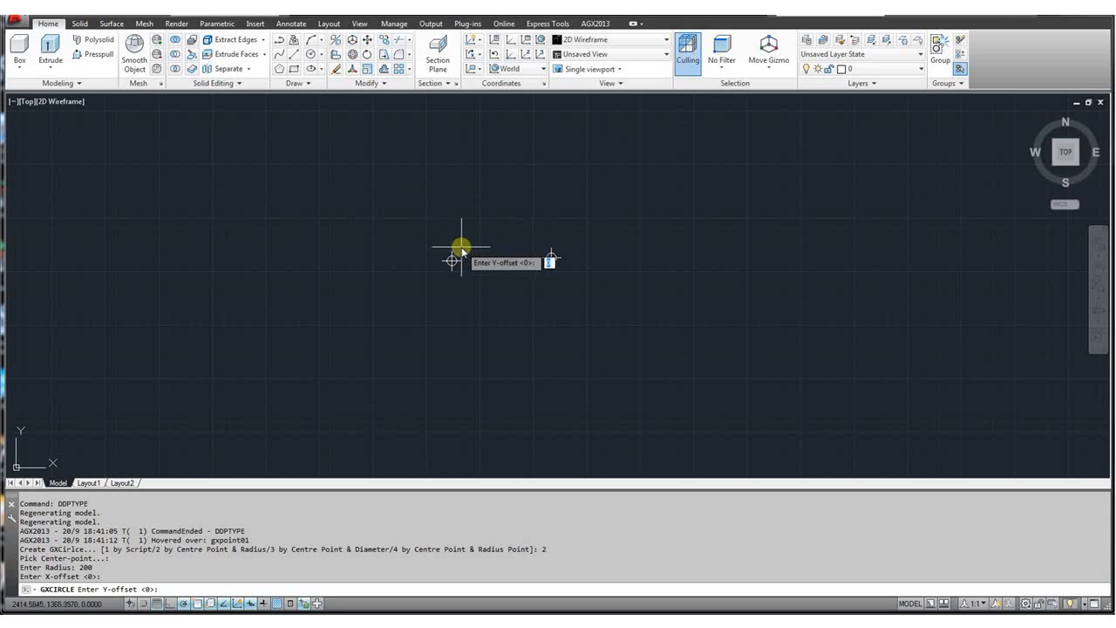
{"action": "key", "text": "Return"}
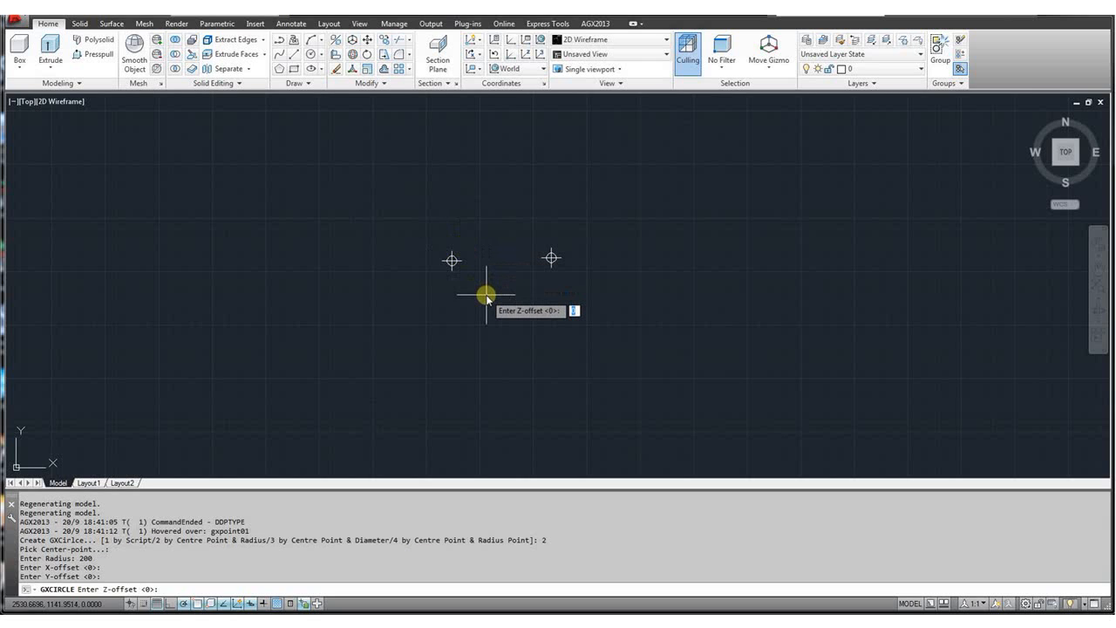
{"action": "key", "text": "Return"}
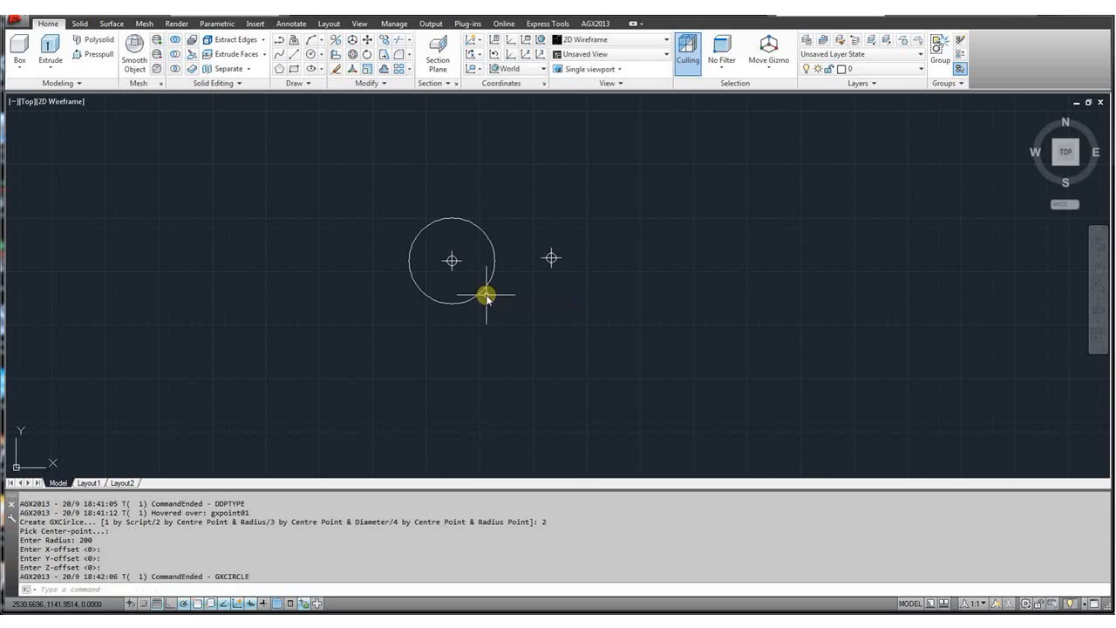
Stretch the left circle's centre point a short distance up and to the left so the circle follows it.
{"action": "left_click", "coordinate": [450, 261]}
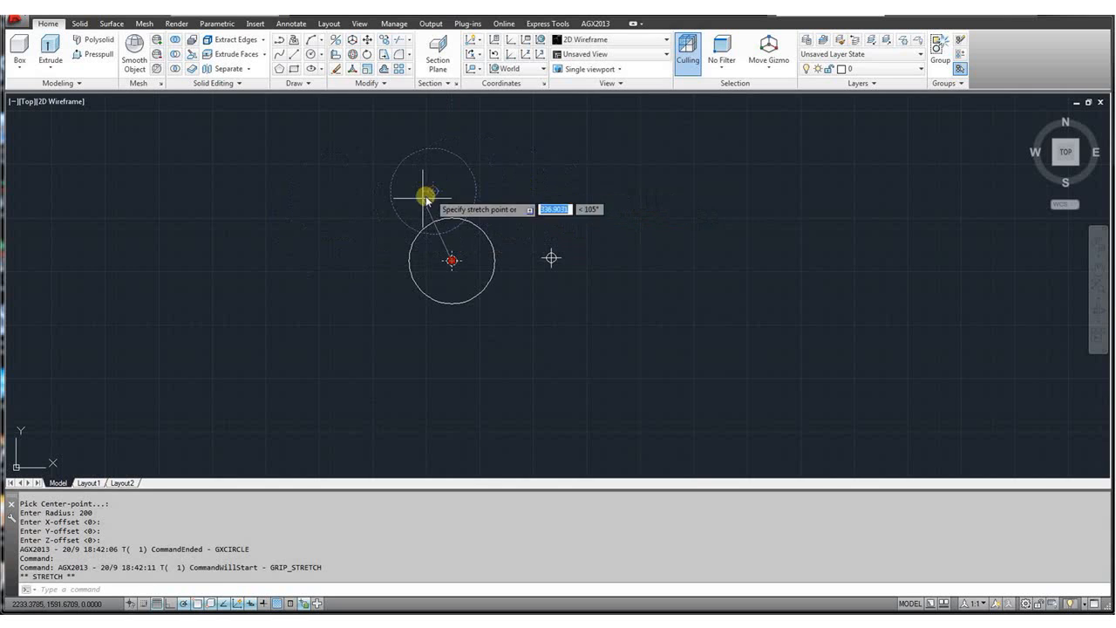
{"action": "left_click", "coordinate": [429, 243]}
{"action": "key", "text": "Escape"}
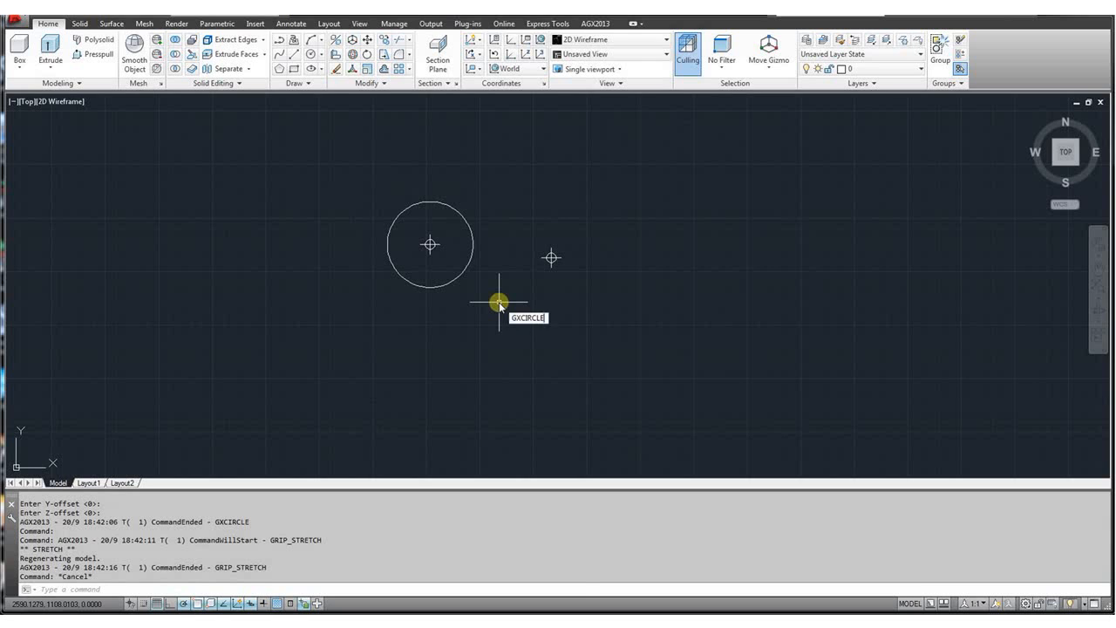
Create a GXCIRCLE by centre point and diameter on the right point, with diameter 400 and X, Y and Z offsets of 0.
{"action": "key", "text": "Return"}
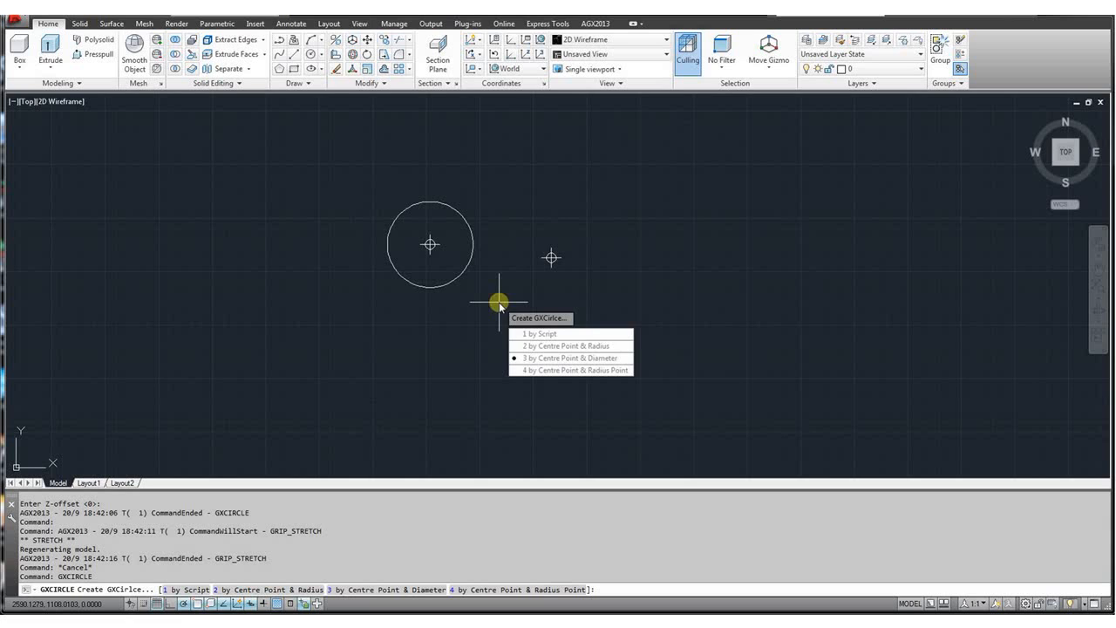
{"action": "left_click", "coordinate": [578, 363]}
{"action": "left_click", "coordinate": [550, 258]}
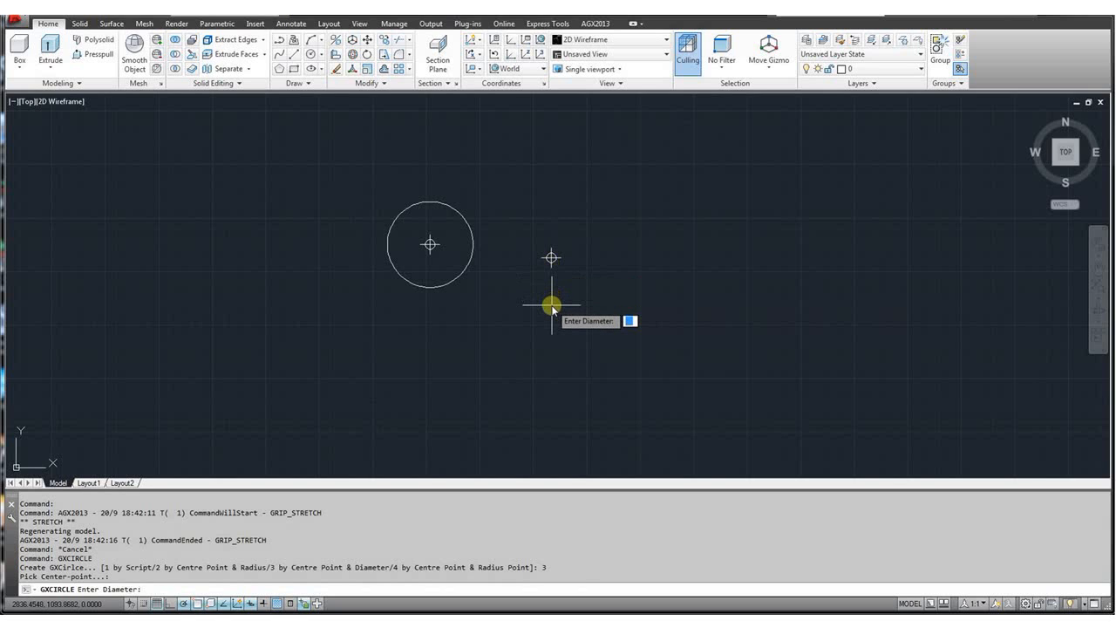
{"action": "key", "text": "Return"}
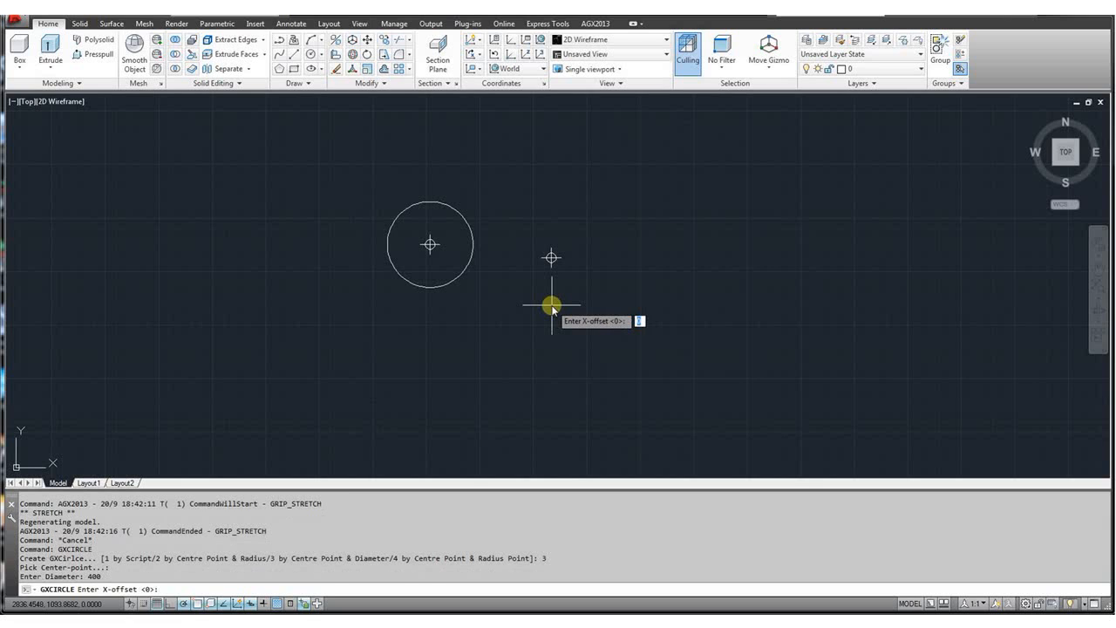
{"action": "key", "text": "Return"}
{"action": "key", "text": "Return"}
{"action": "key", "text": "Return"}
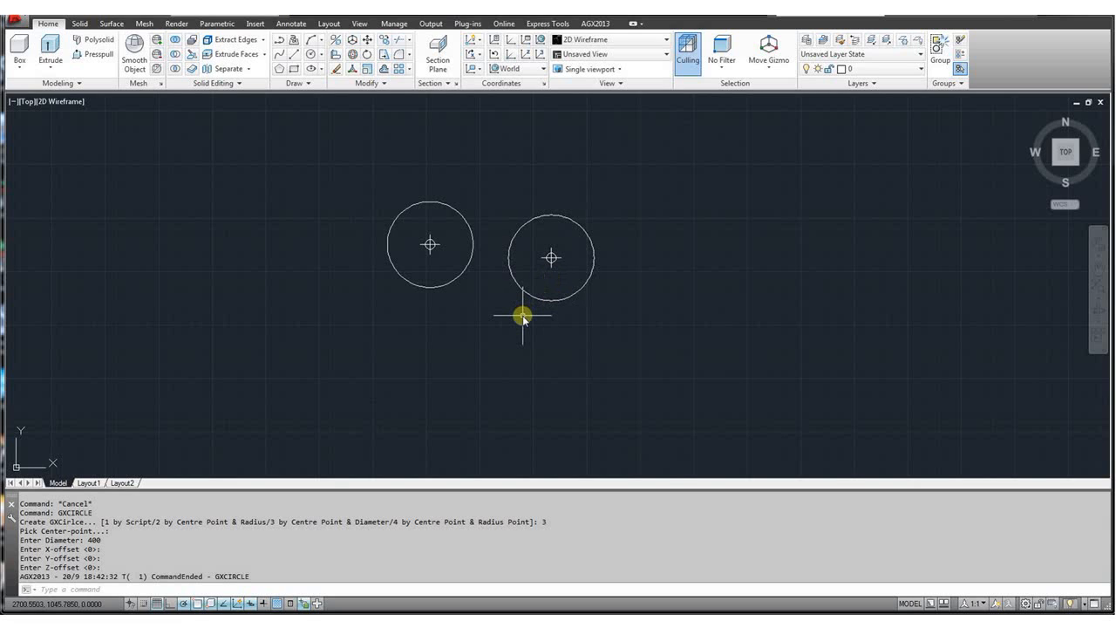
Create a GXCIRCLE by centre point and radius point, centred on the left point and passing through the right point, with zero offsets.
{"action": "key", "text": "Return"}
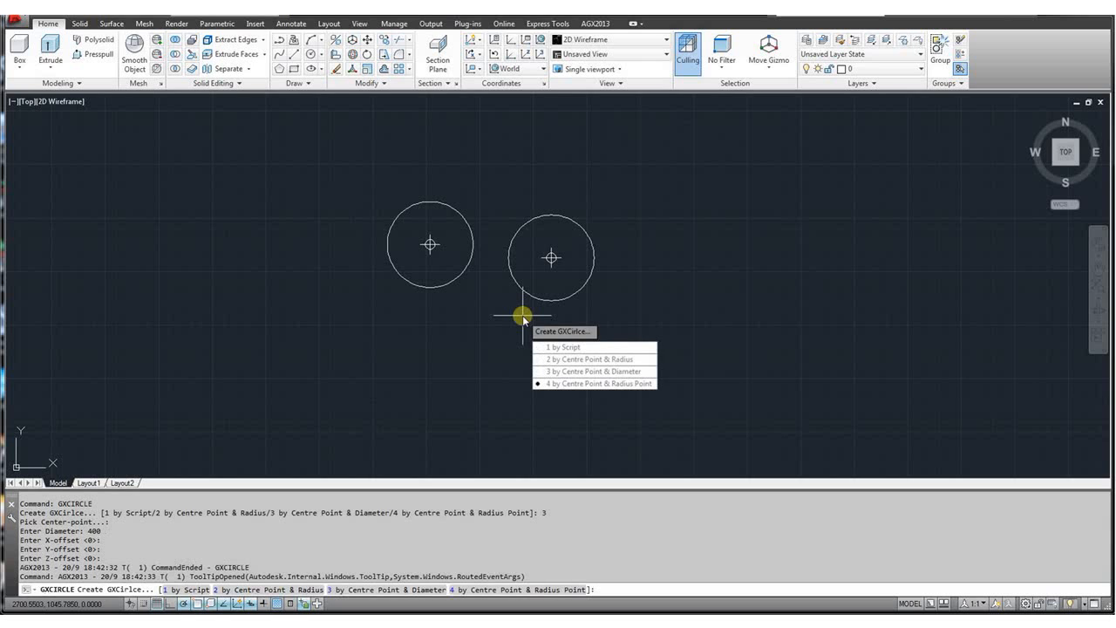
{"action": "left_click", "coordinate": [542, 383]}
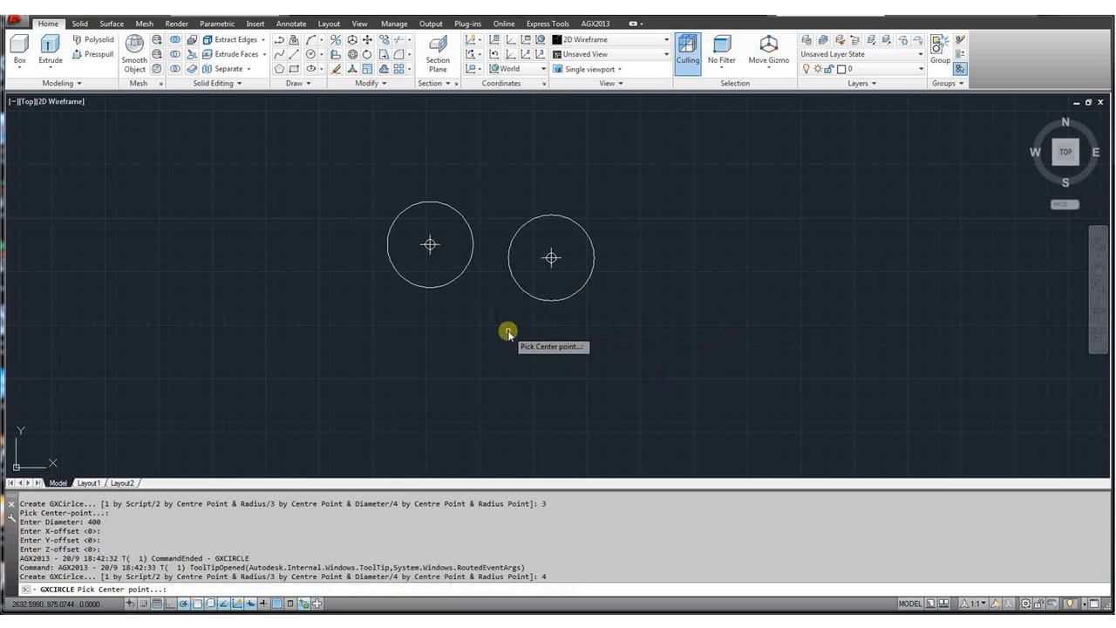
{"action": "left_click", "coordinate": [430, 245]}
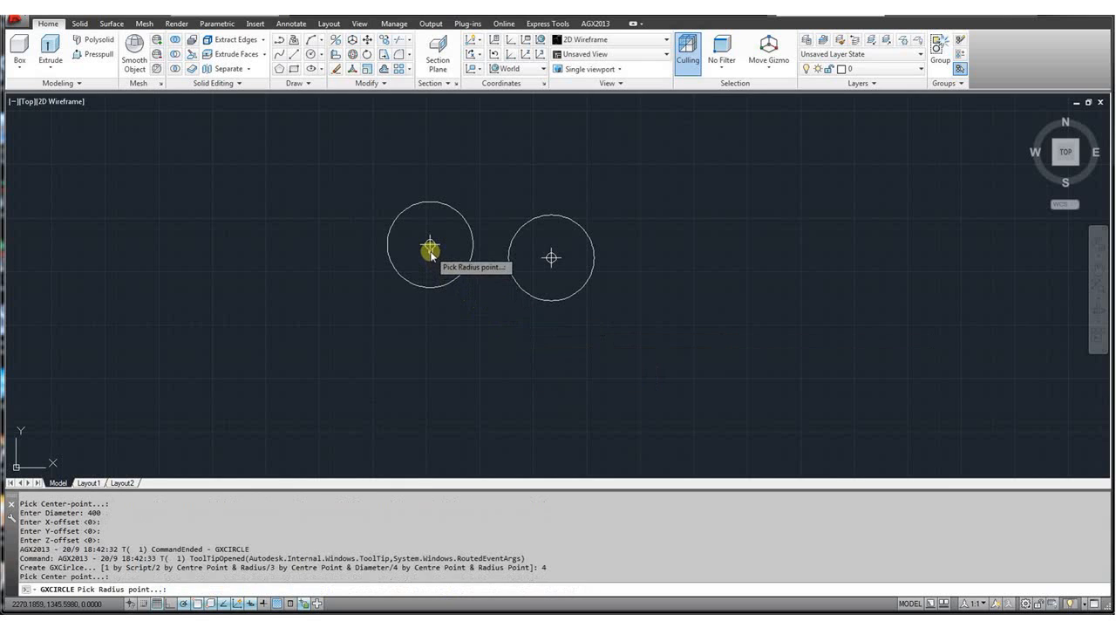
{"action": "left_click", "coordinate": [550, 259]}
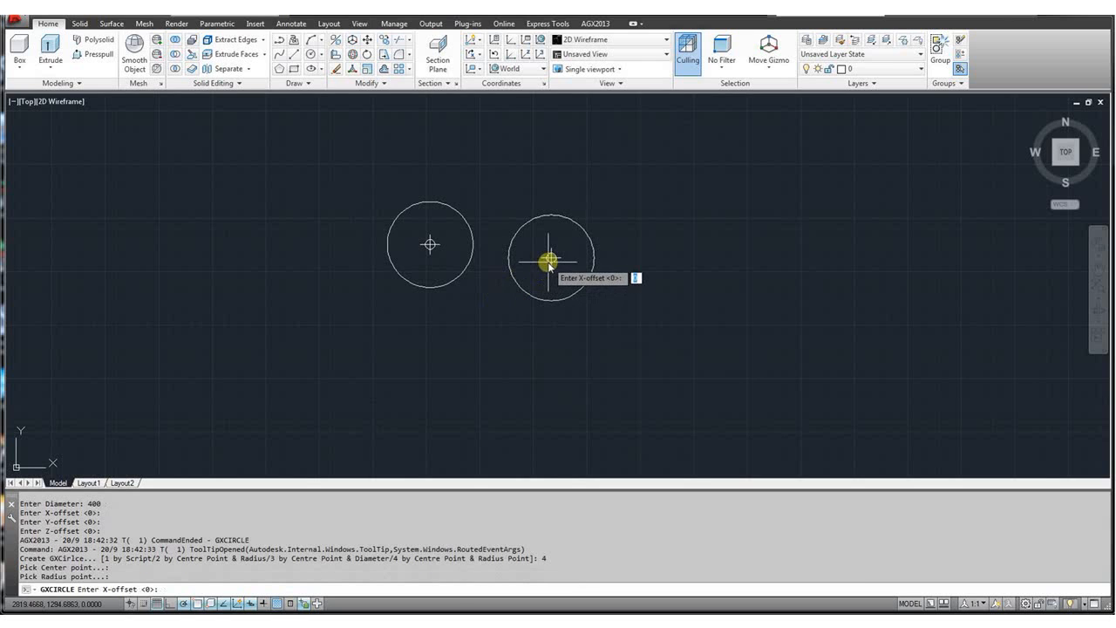
{"action": "key", "text": "Return"}
{"action": "key", "text": "Return"}
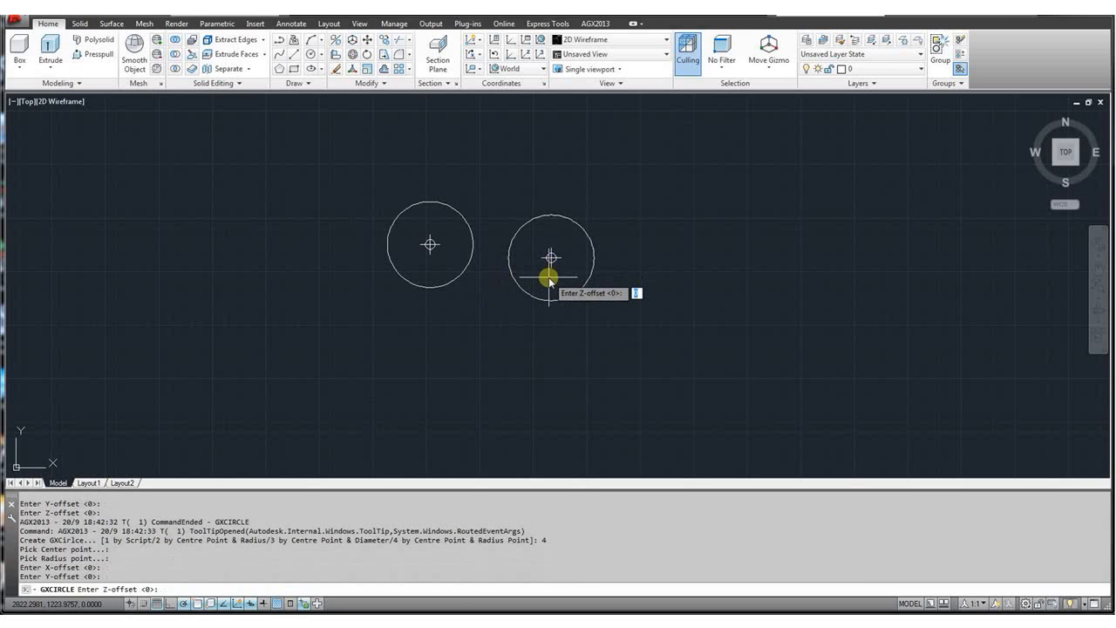
{"action": "key", "text": "Return"}
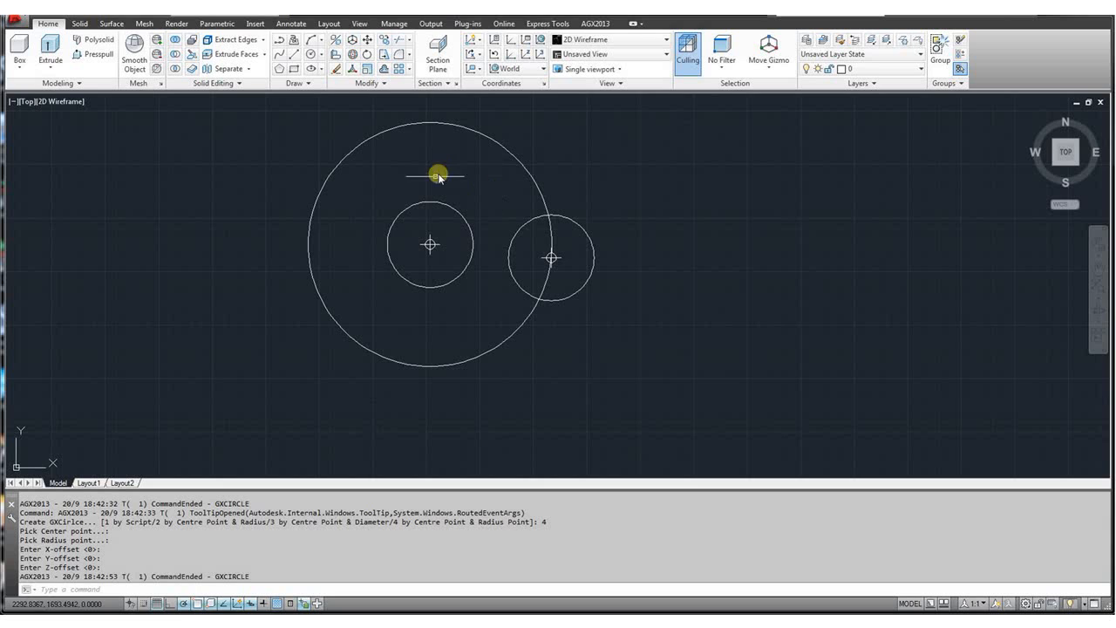
Stretch the right GX point downward and slightly left so both circles attached to it follow.
{"action": "left_click", "coordinate": [549, 260]}
{"action": "left_click", "coordinate": [550, 258]}
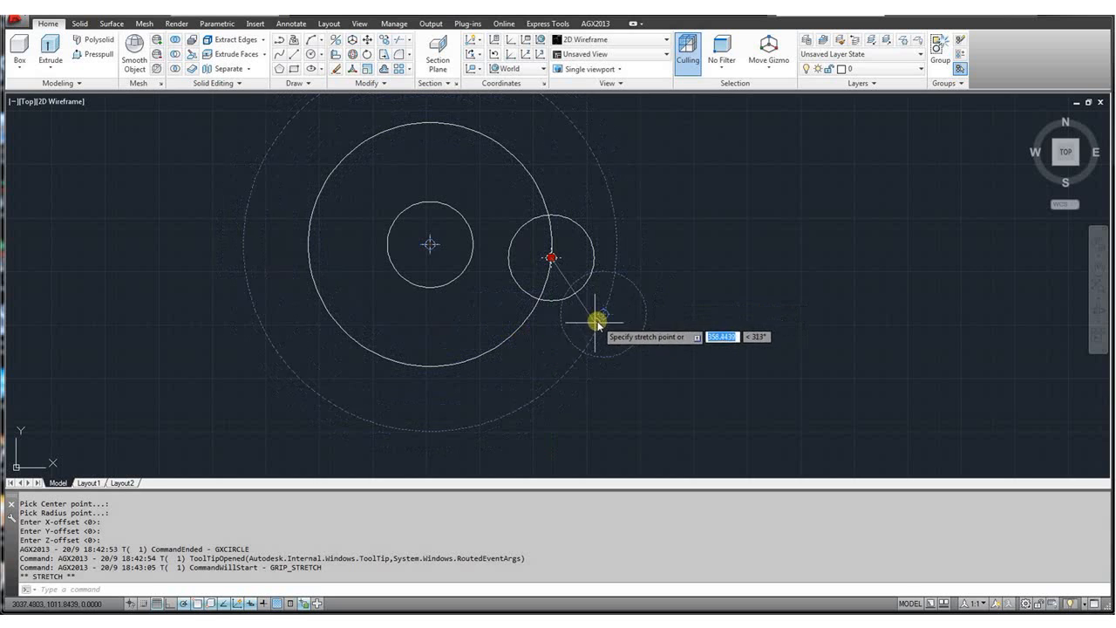
{"action": "left_click", "coordinate": [543, 354]}
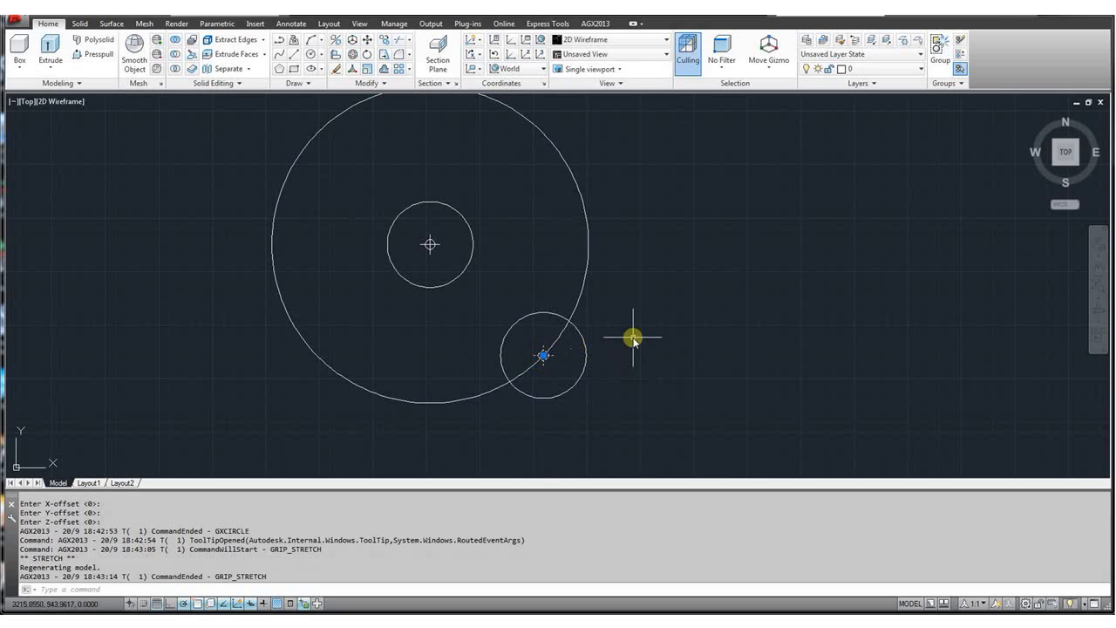
{"action": "key", "text": "Escape"}
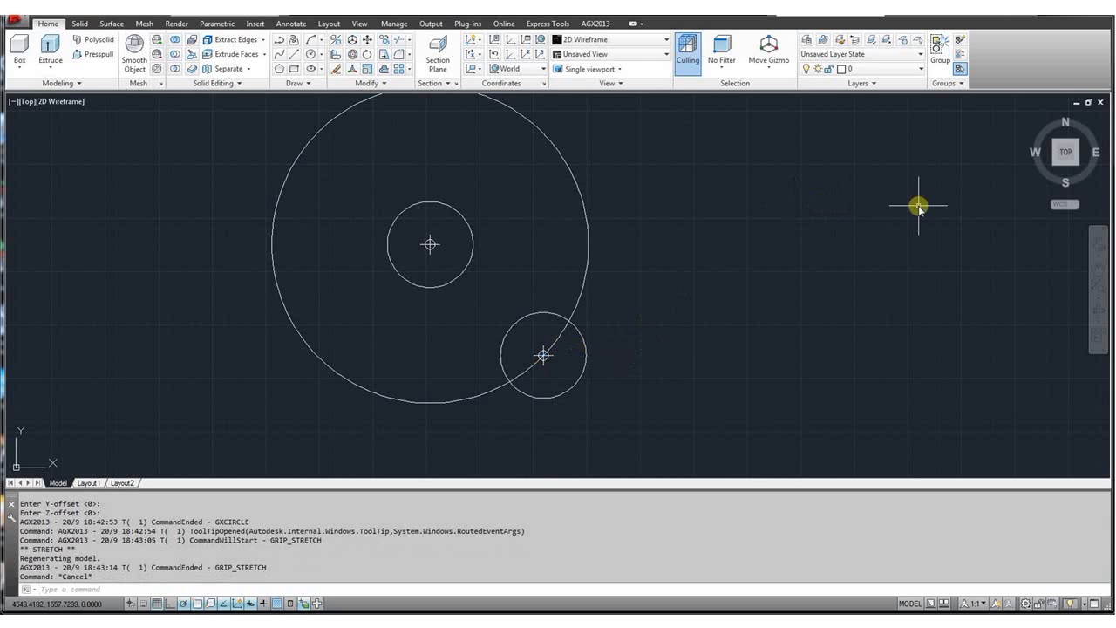
Switch to the SW Isometric view and stretch the small outer circle's centre point about 450 units up along Z.
{"action": "left_click", "coordinate": [1053, 165]}
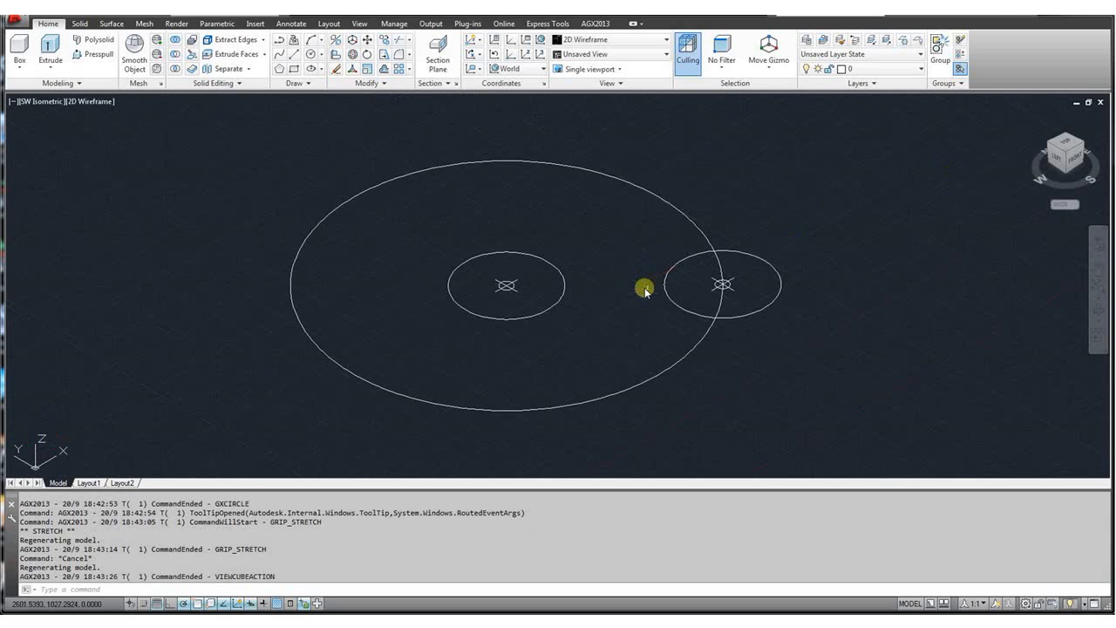
{"action": "scroll", "coordinate": [688, 291], "scroll_direction": "down", "scroll_amount": 2}
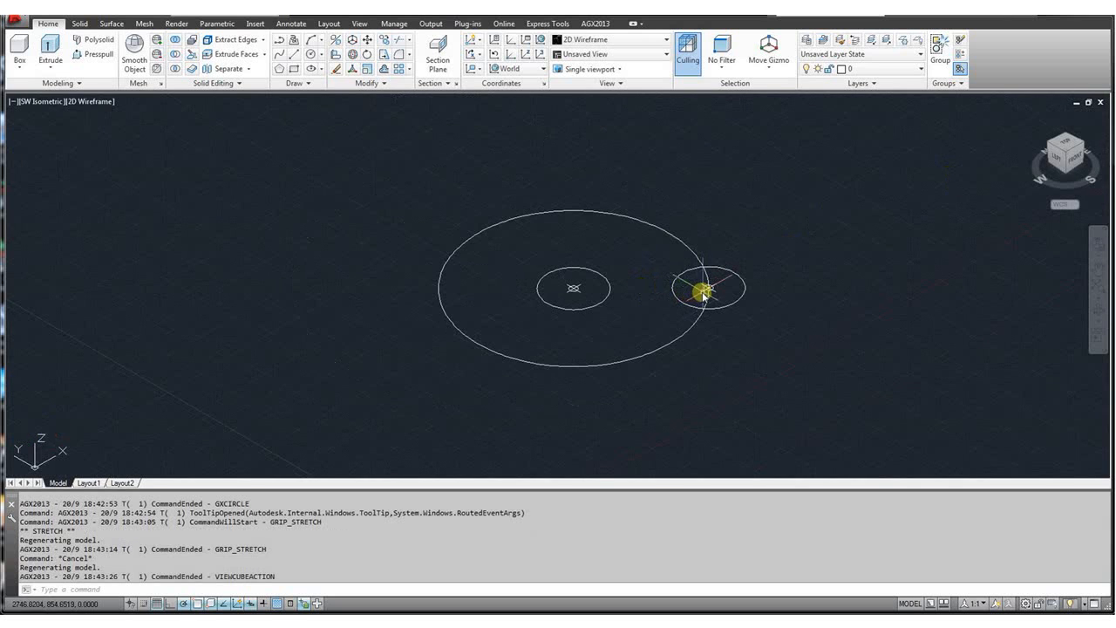
{"action": "left_click", "coordinate": [706, 290]}
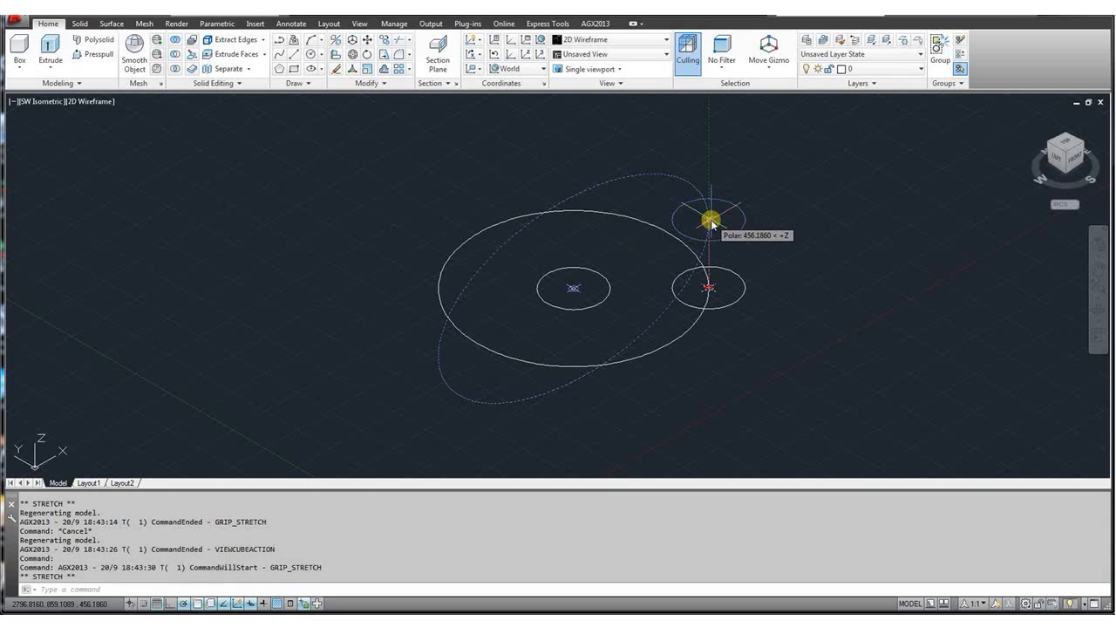
{"action": "left_click", "coordinate": [712, 224]}
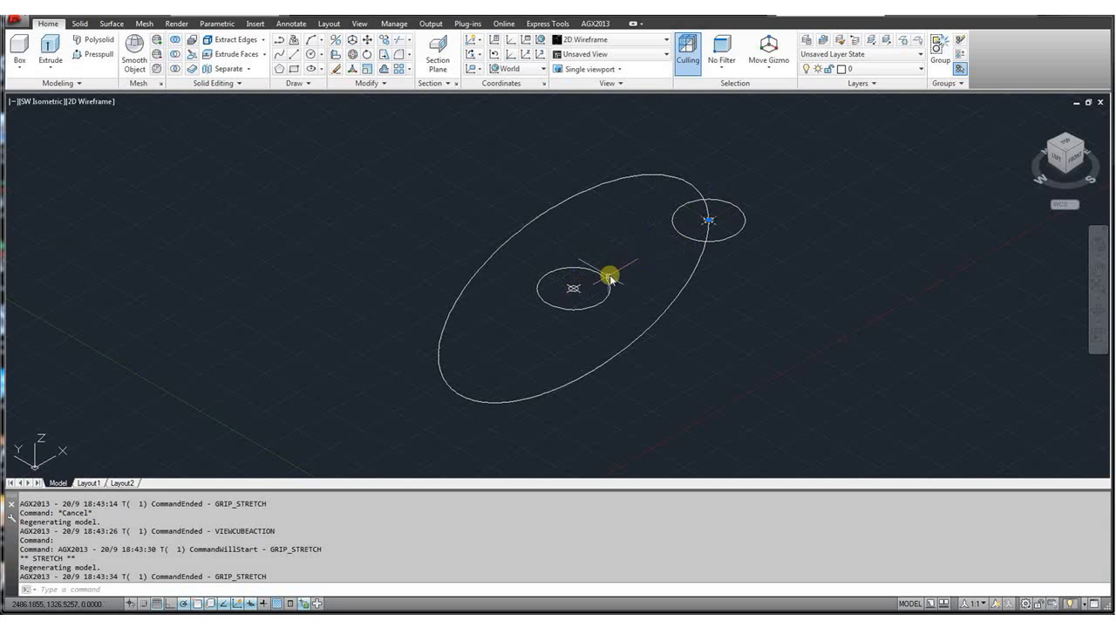
Stretch the raised GX point across to the opposite side of the large circle's centre point, keeping it elevated.
{"action": "left_click", "coordinate": [710, 220]}
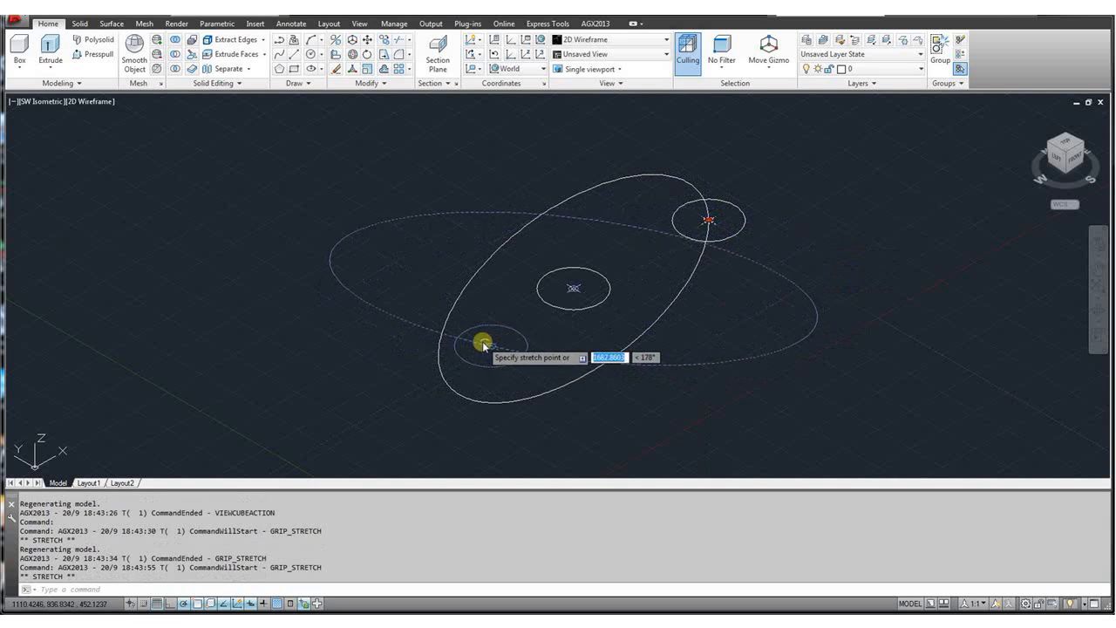
{"action": "left_click", "coordinate": [438, 227]}
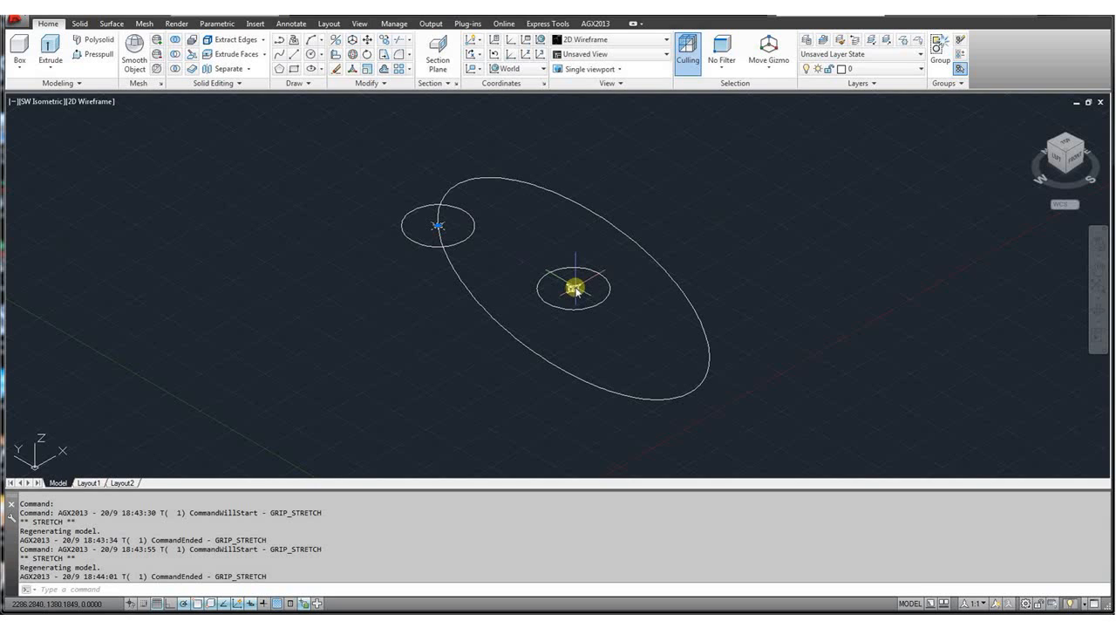
{"action": "mouse_move", "coordinate": [575, 291]}
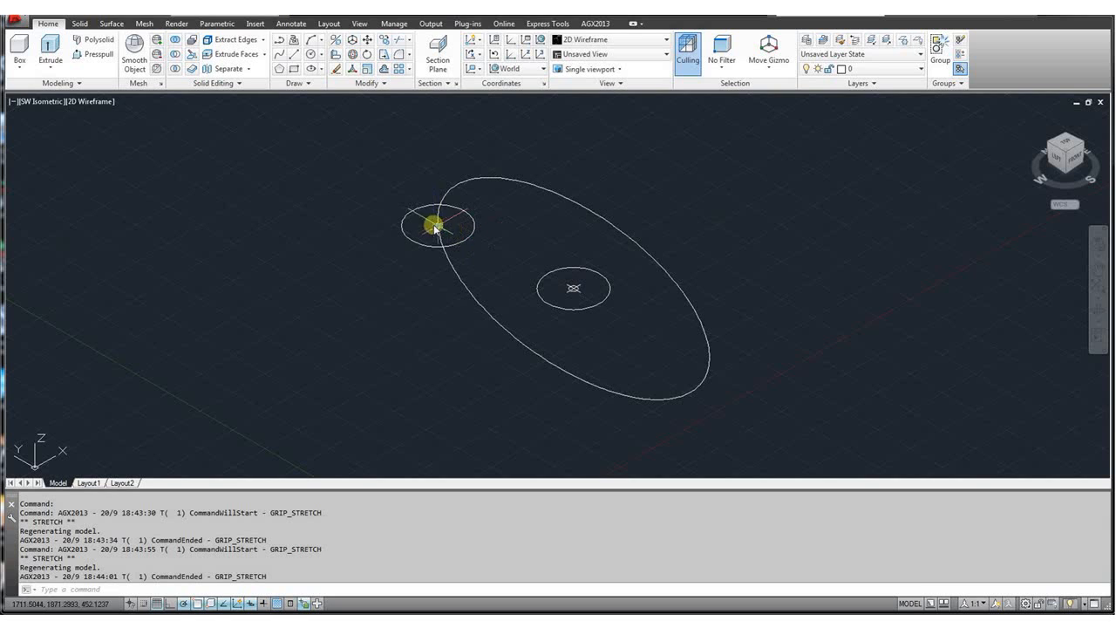
{"action": "left_click", "coordinate": [574, 291]}
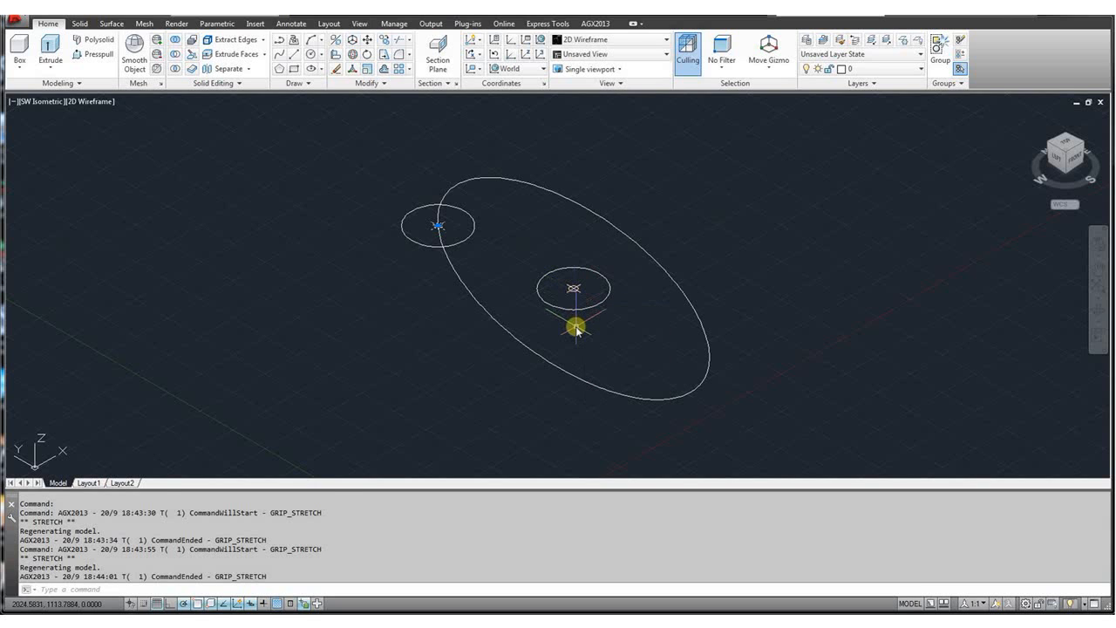
{"action": "key", "text": "Escape"}
Examine the tilted large circle from the right side and an oblique angle, and return to the north-up Top view.
{"action": "left_click_drag", "start_coordinate": [1064, 166], "coordinate": [626, 212]}
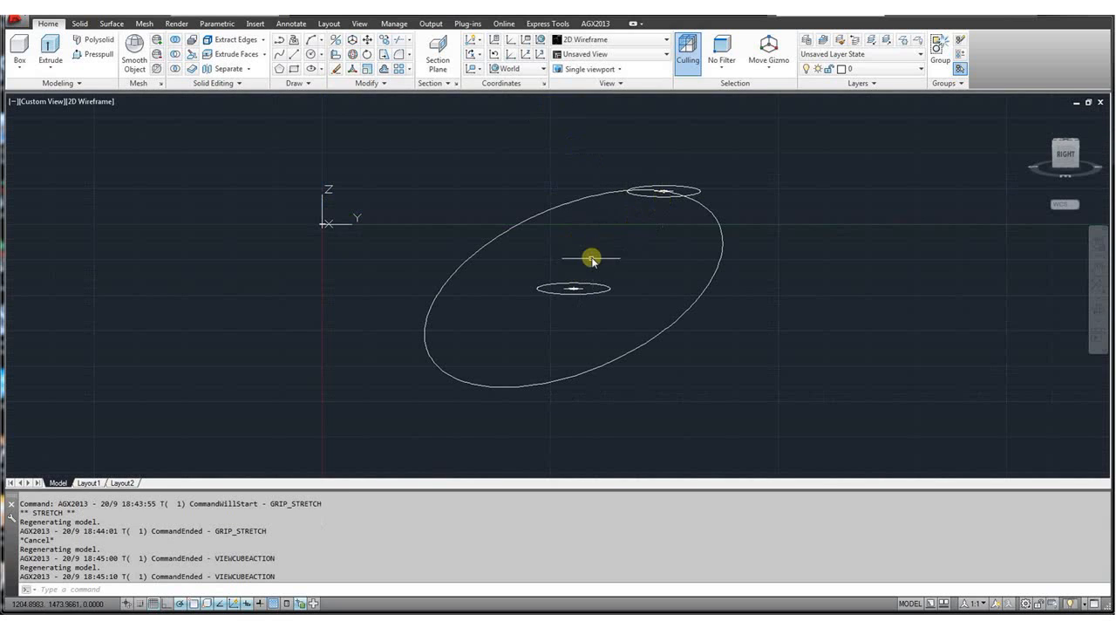
{"action": "left_click_drag", "start_coordinate": [1067, 154], "coordinate": [1024, 169]}
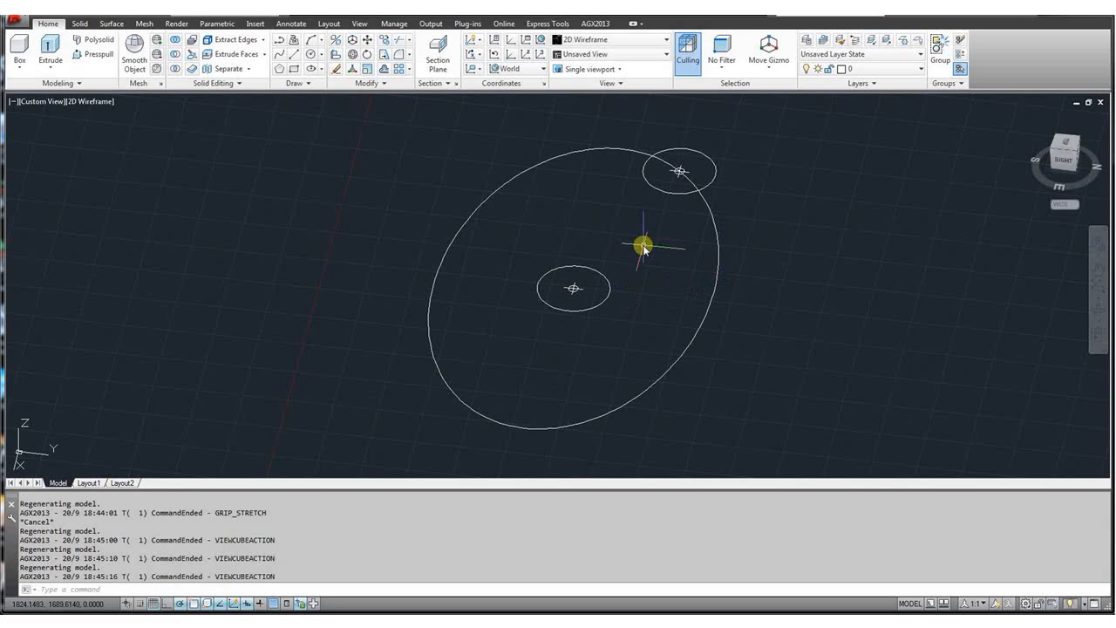
{"action": "key", "text": "Escape"}
{"action": "left_click", "coordinate": [1066, 146]}
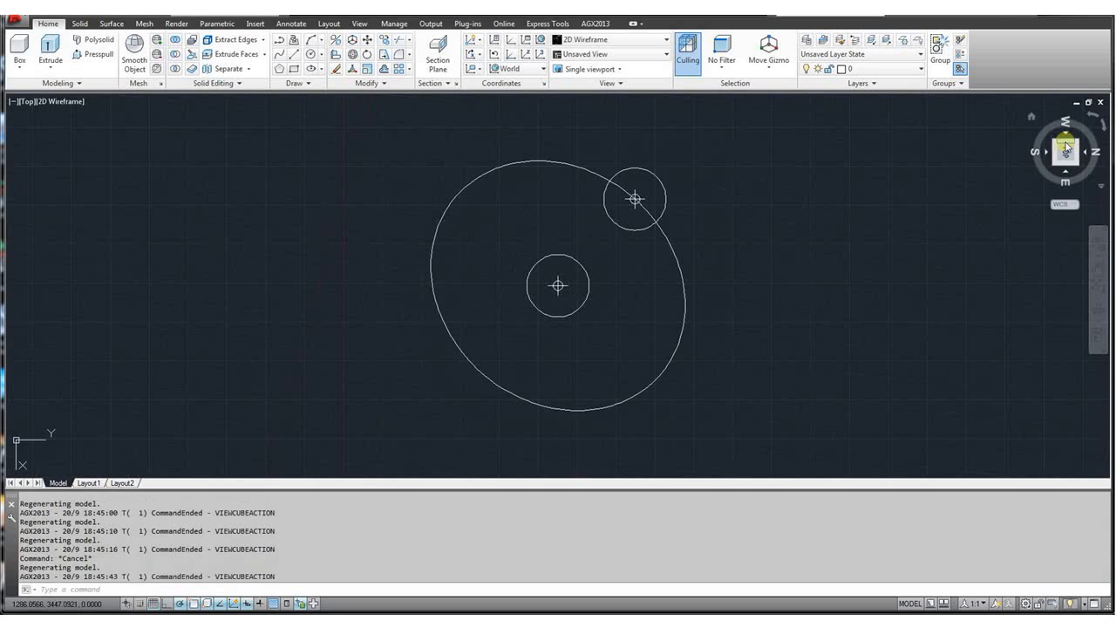
{"action": "left_click", "coordinate": [1088, 117]}
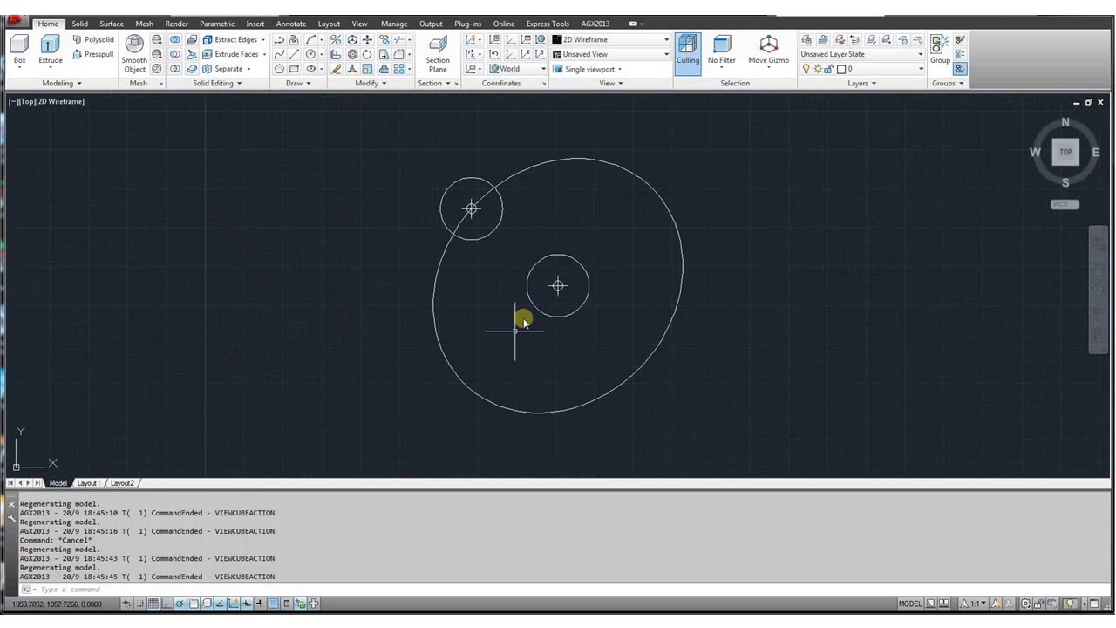
{"action": "scroll", "coordinate": [515, 377], "scroll_direction": "down", "scroll_amount": 2}
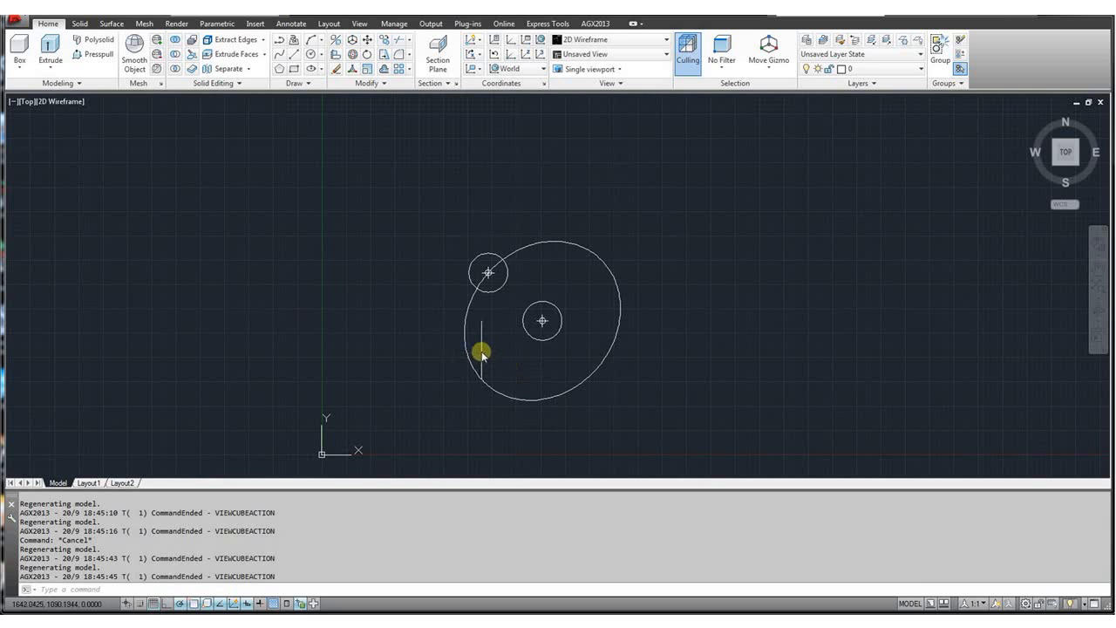
{"action": "scroll", "coordinate": [497, 330], "scroll_direction": "up", "scroll_amount": 2}
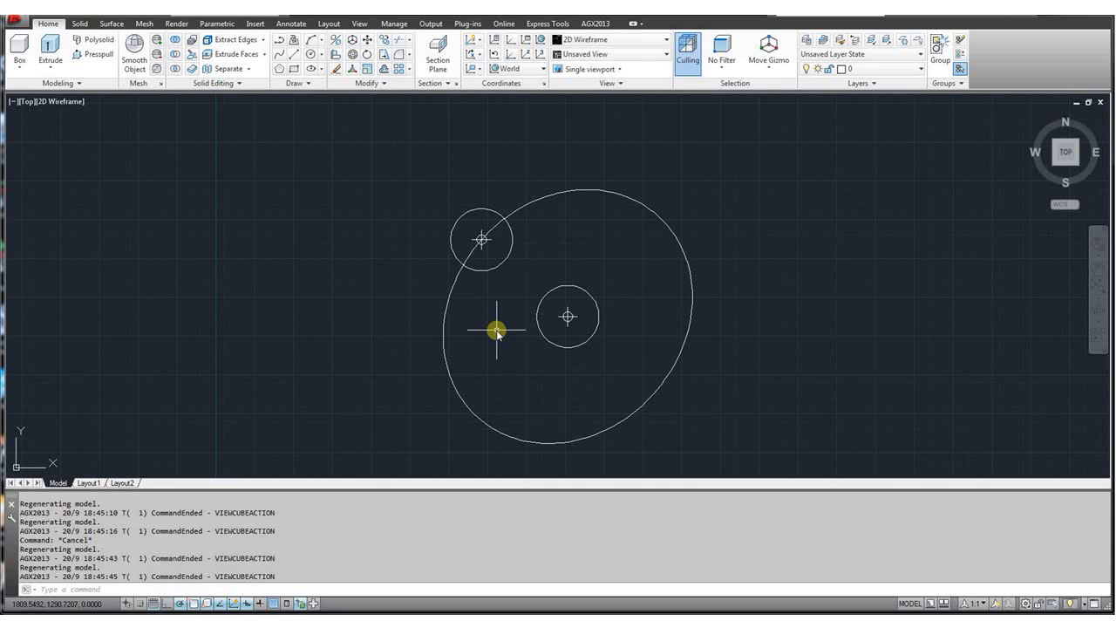
Place six GXPOINTs above the existing circles in two roughly parallel rows of three.
{"action": "scroll", "coordinate": [497, 328], "scroll_direction": "down", "scroll_amount": 3}
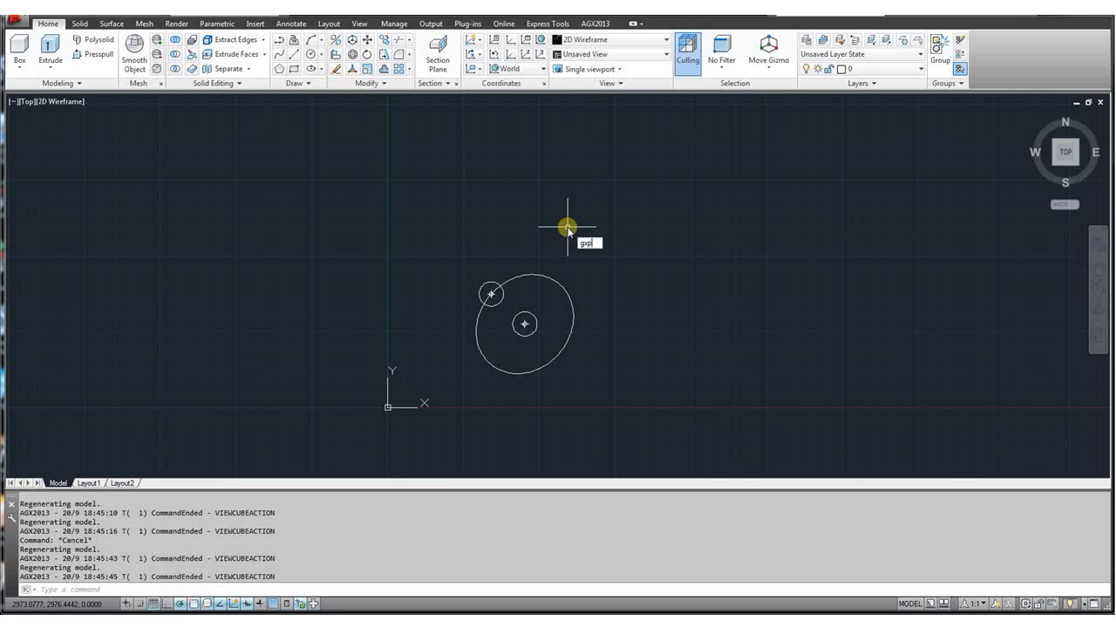
{"action": "type", "text": "oint"}
{"action": "key", "text": "Return"}
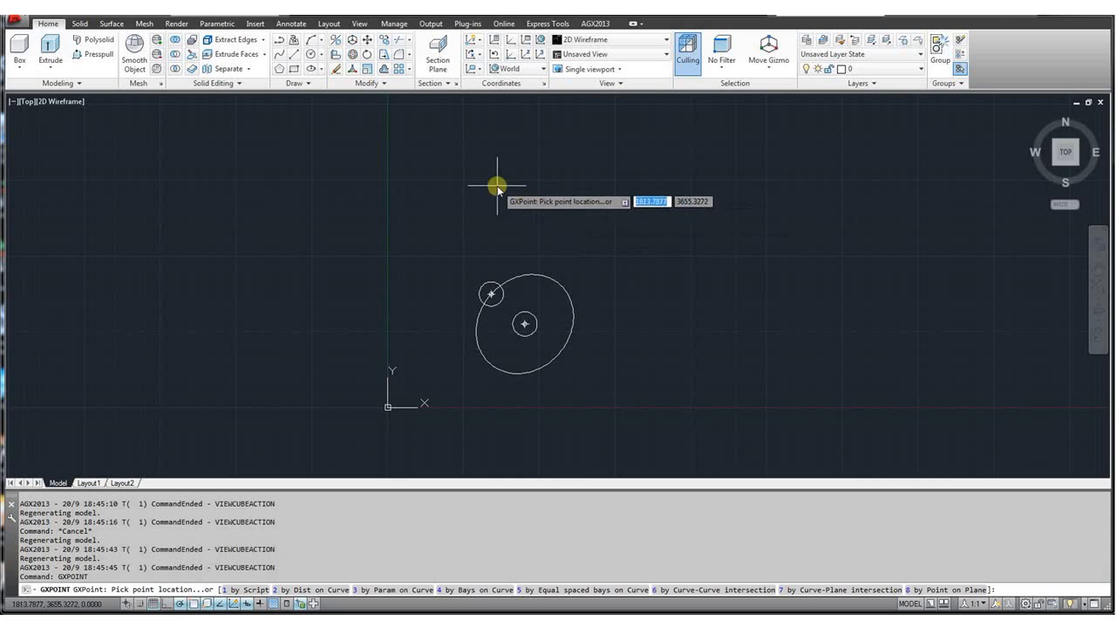
{"action": "left_click", "coordinate": [475, 159]}
{"action": "left_click", "coordinate": [637, 163]}
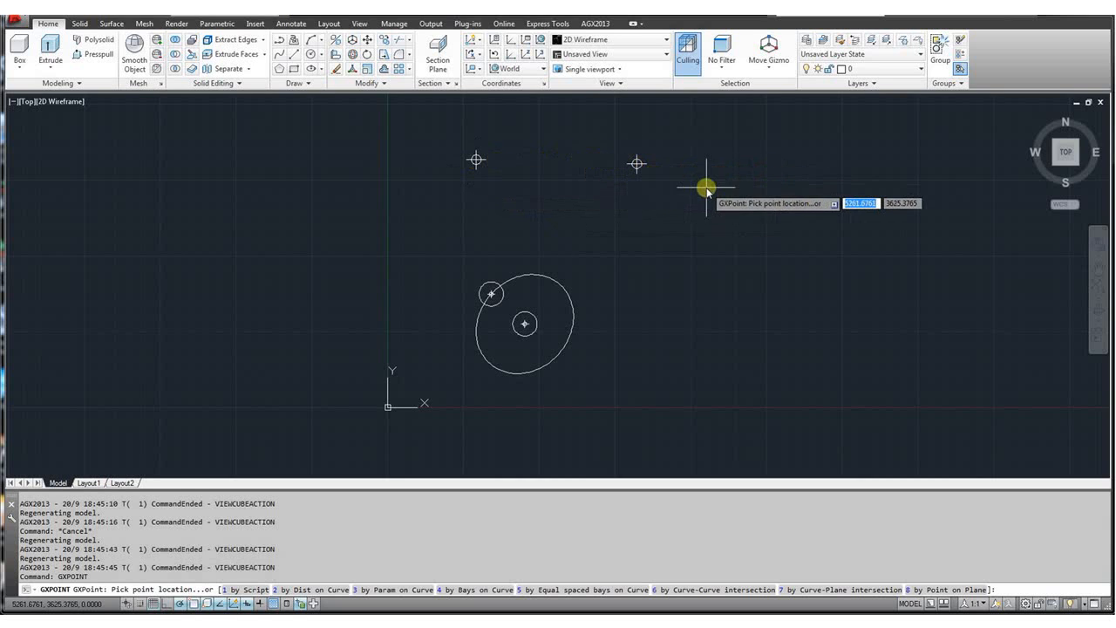
{"action": "left_click", "coordinate": [802, 219]}
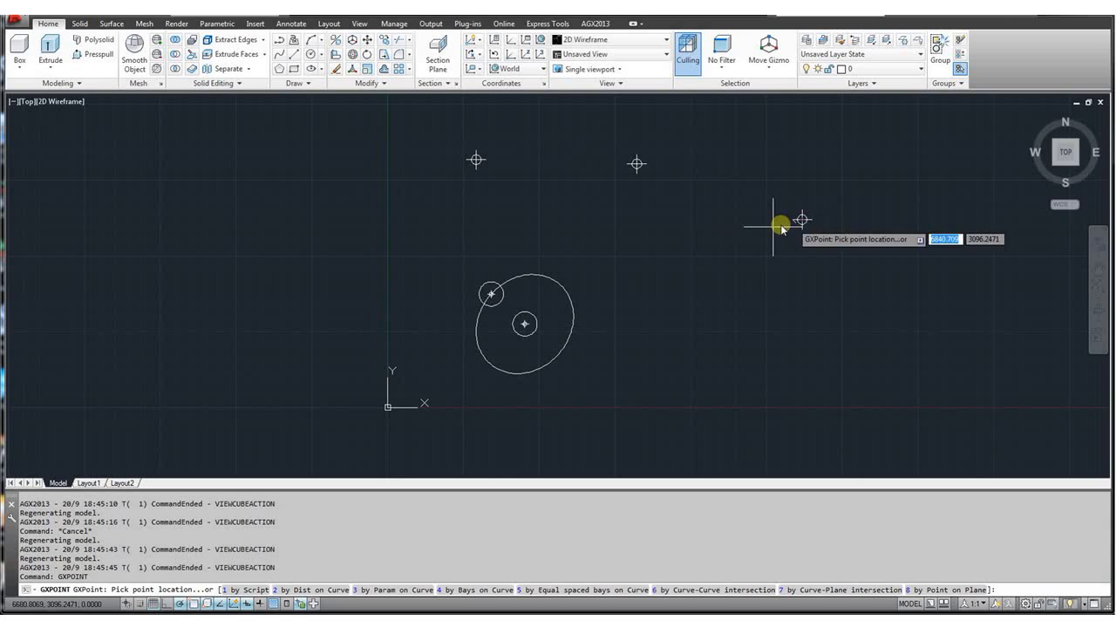
{"action": "left_click", "coordinate": [472, 212]}
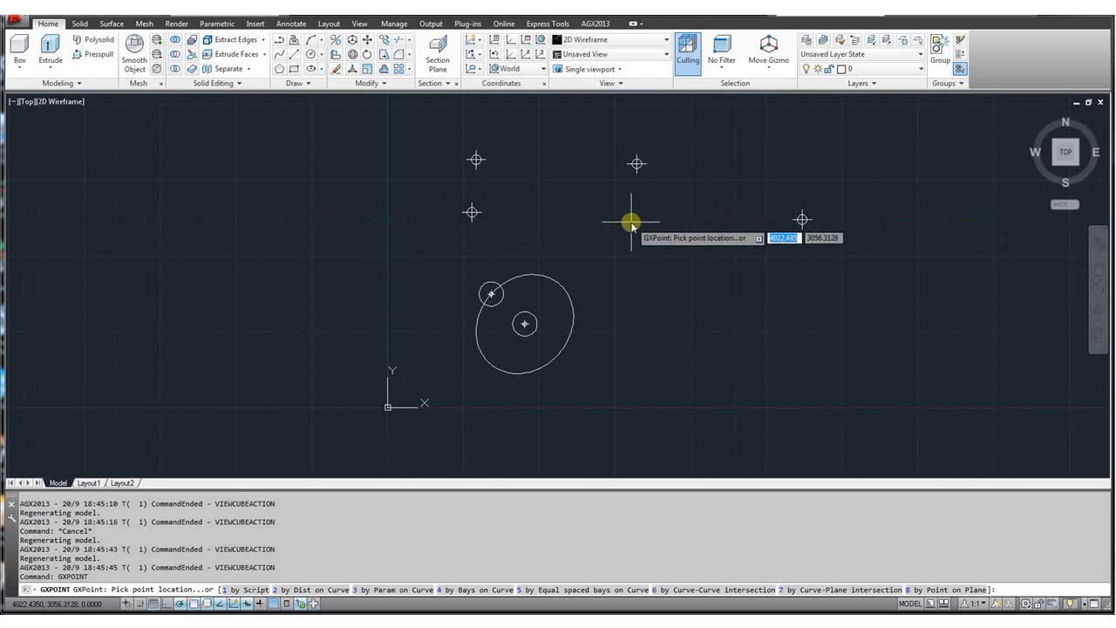
{"action": "left_click", "coordinate": [631, 221]}
{"action": "left_click", "coordinate": [796, 254]}
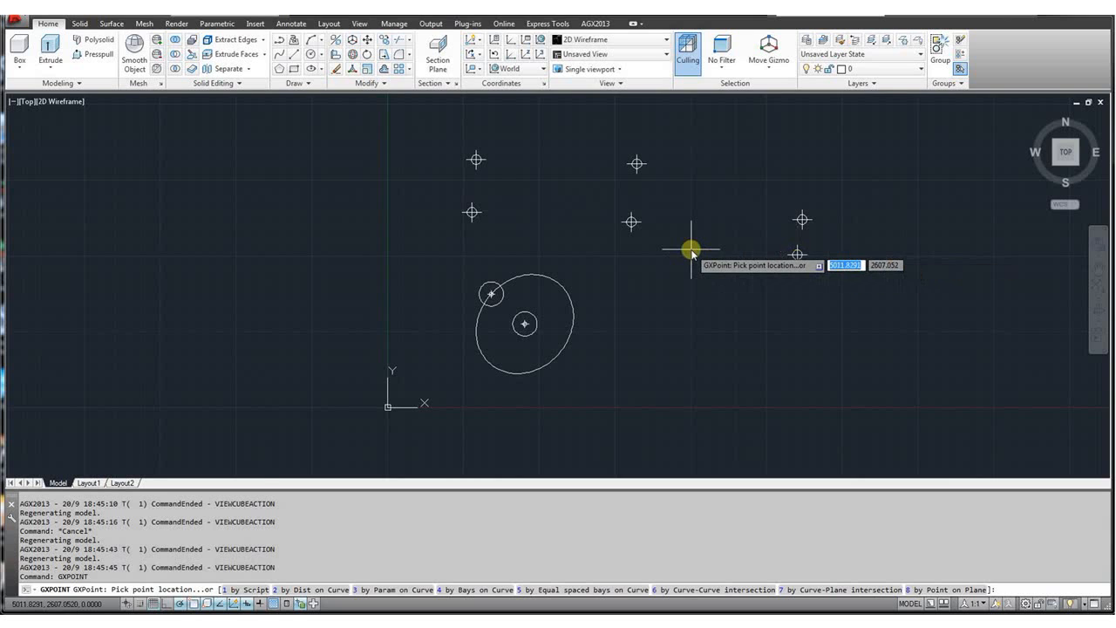
{"action": "key", "text": "Escape"}
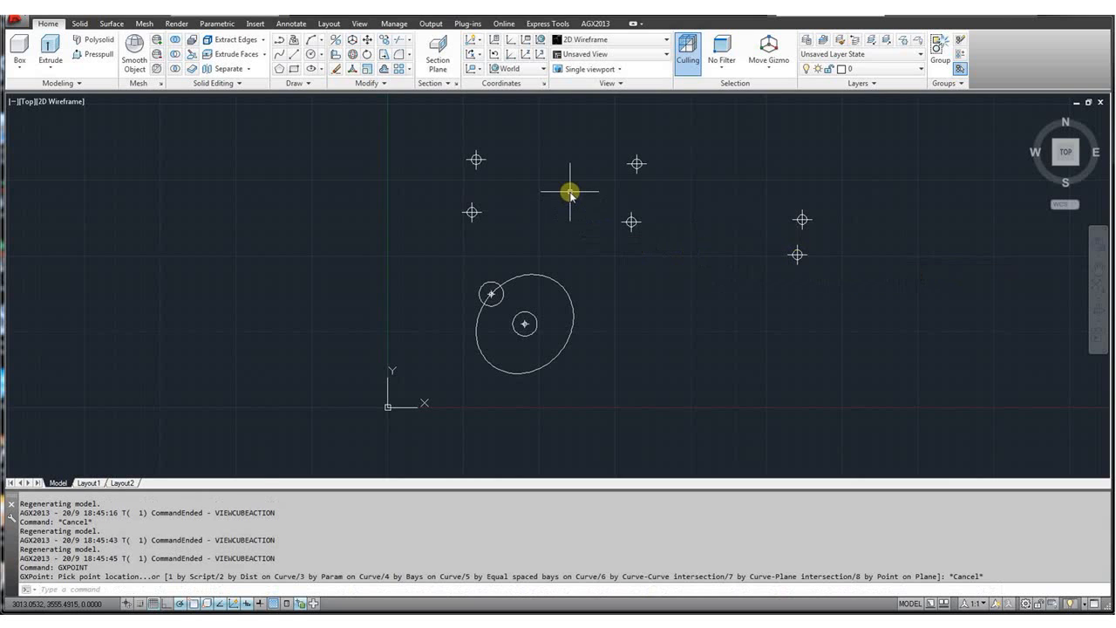
Create a GXSPLINE by fit-points through the three upper GX points, answering No to Include Start.
{"action": "type", "text": "gxsp"}
{"action": "key", "text": "Return"}
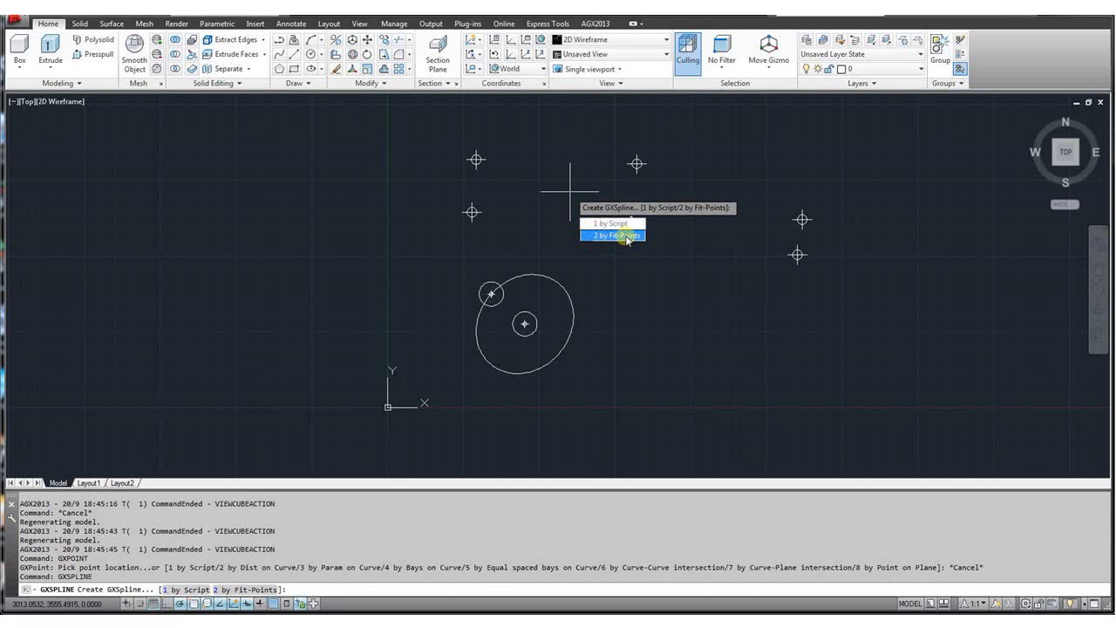
{"action": "left_click", "coordinate": [626, 236]}
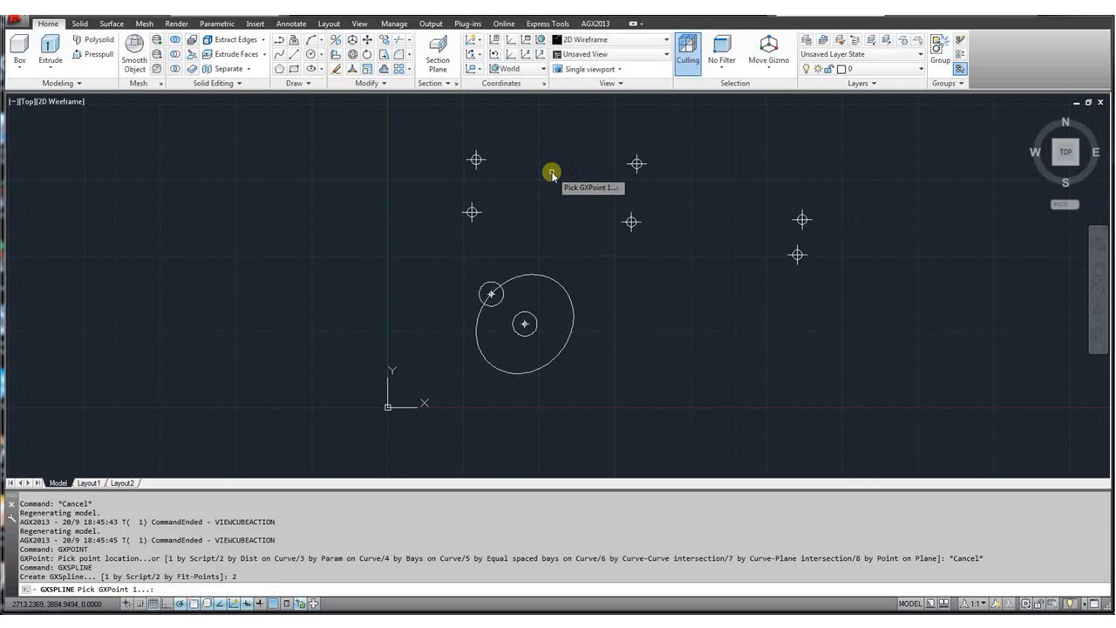
{"action": "left_click", "coordinate": [476, 160]}
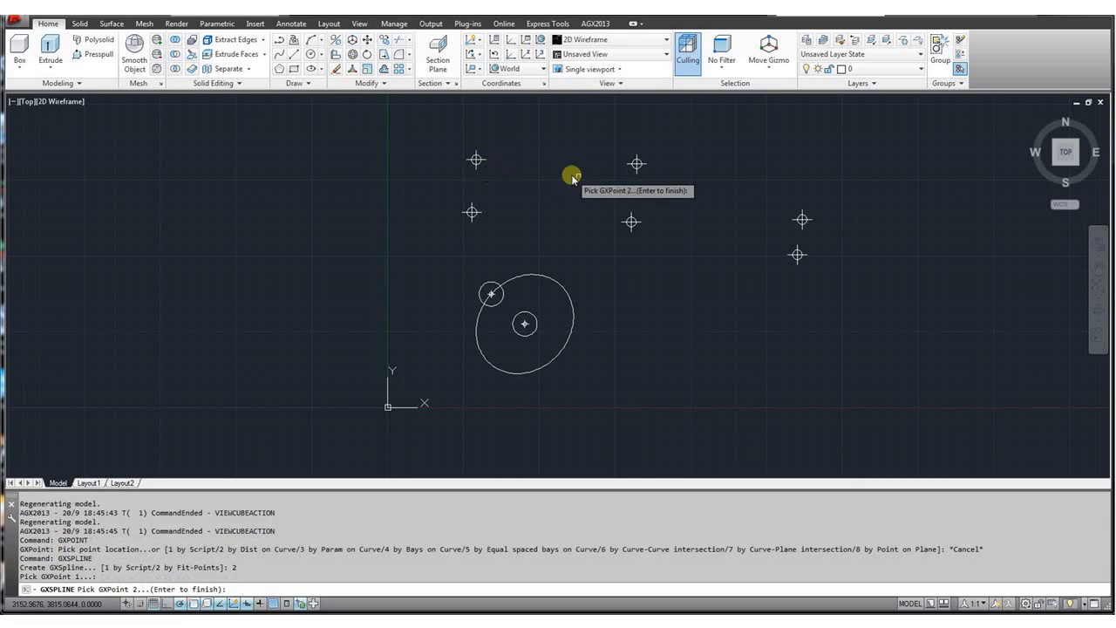
{"action": "left_click", "coordinate": [636, 164]}
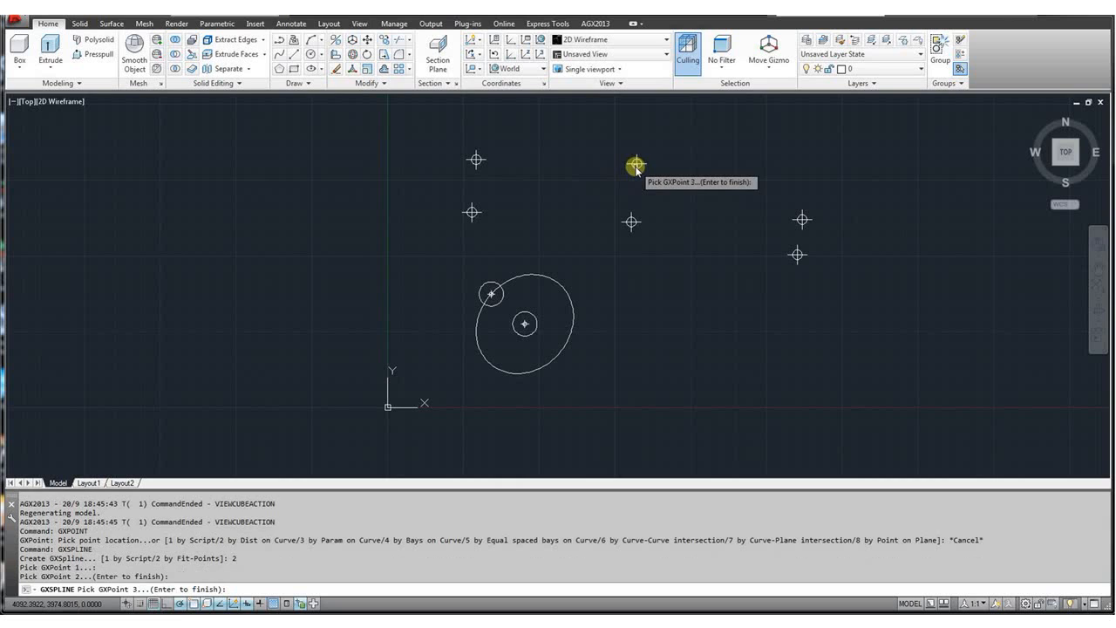
{"action": "left_click", "coordinate": [800, 220]}
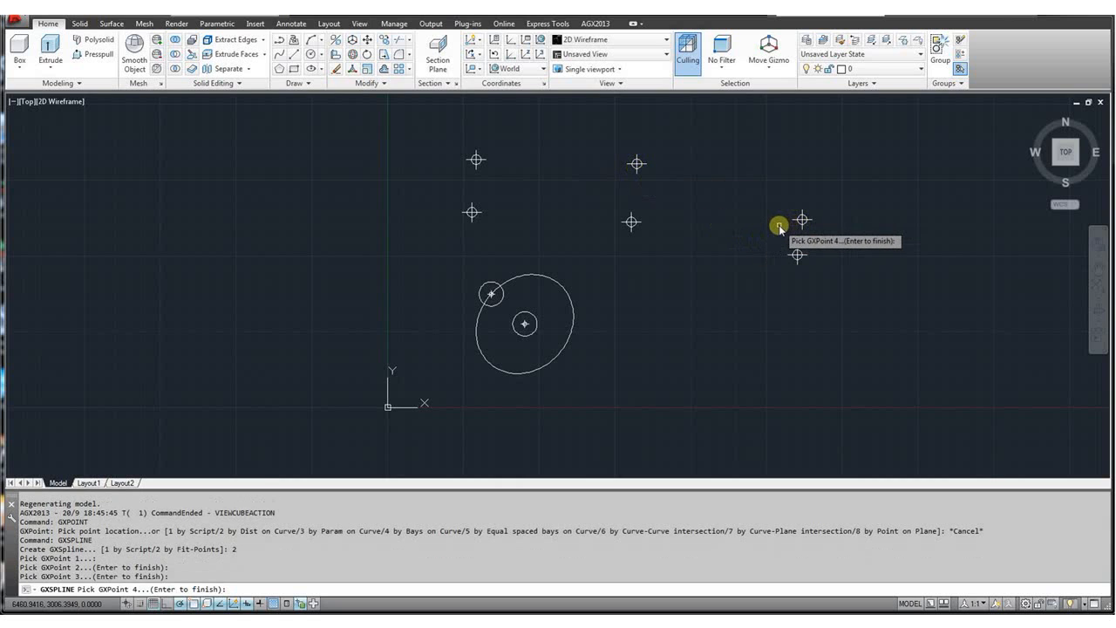
{"action": "key", "text": "Return"}
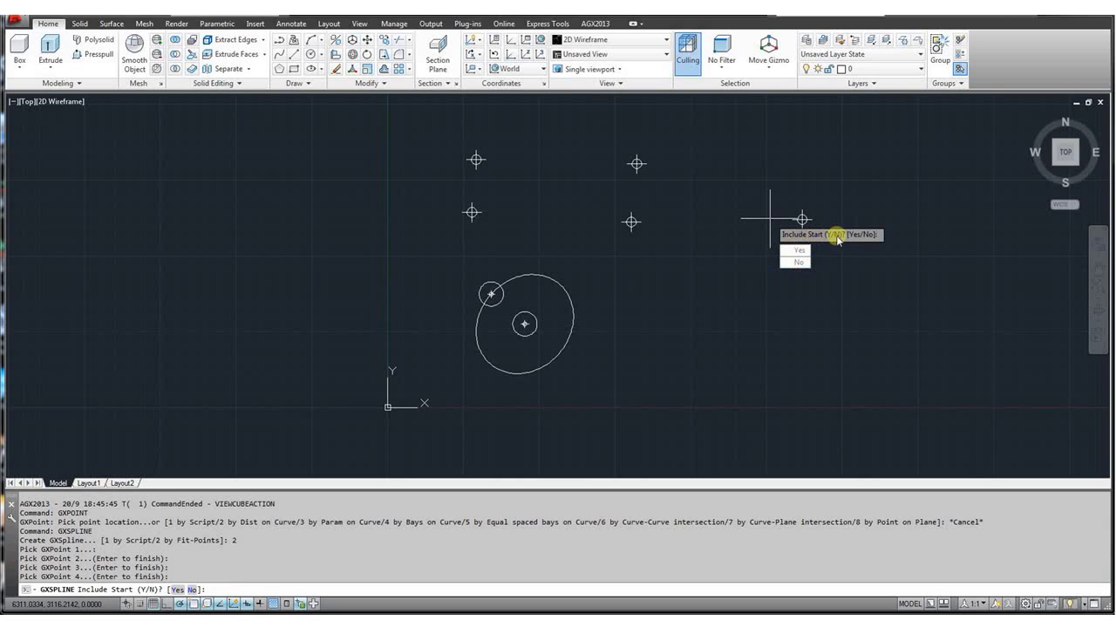
{"action": "left_click", "coordinate": [789, 263]}
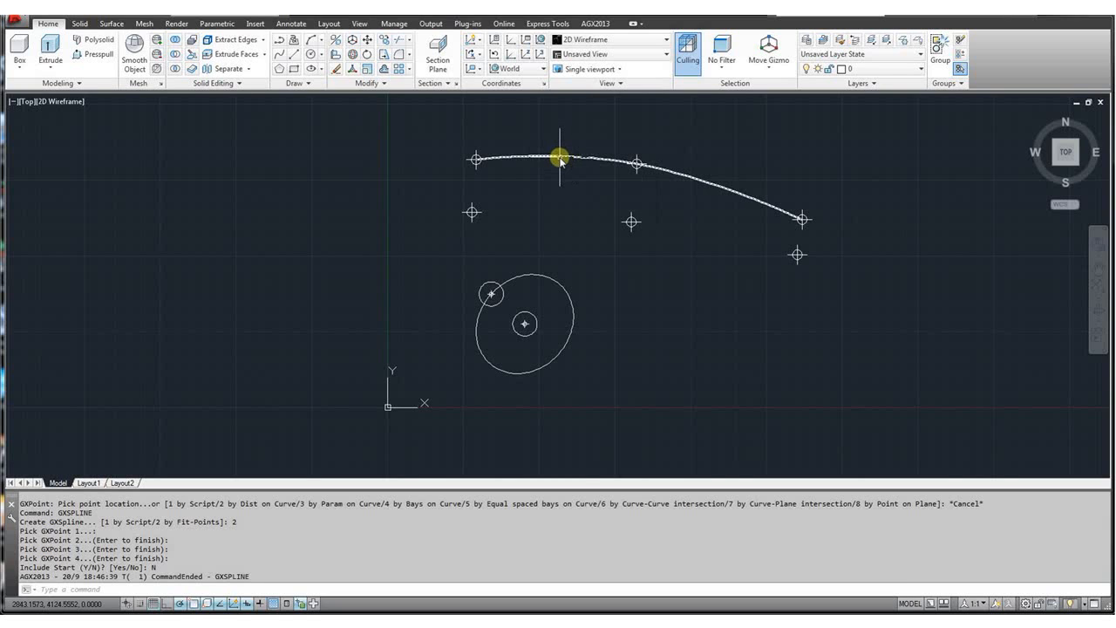
{"action": "mouse_move", "coordinate": [559, 159]}
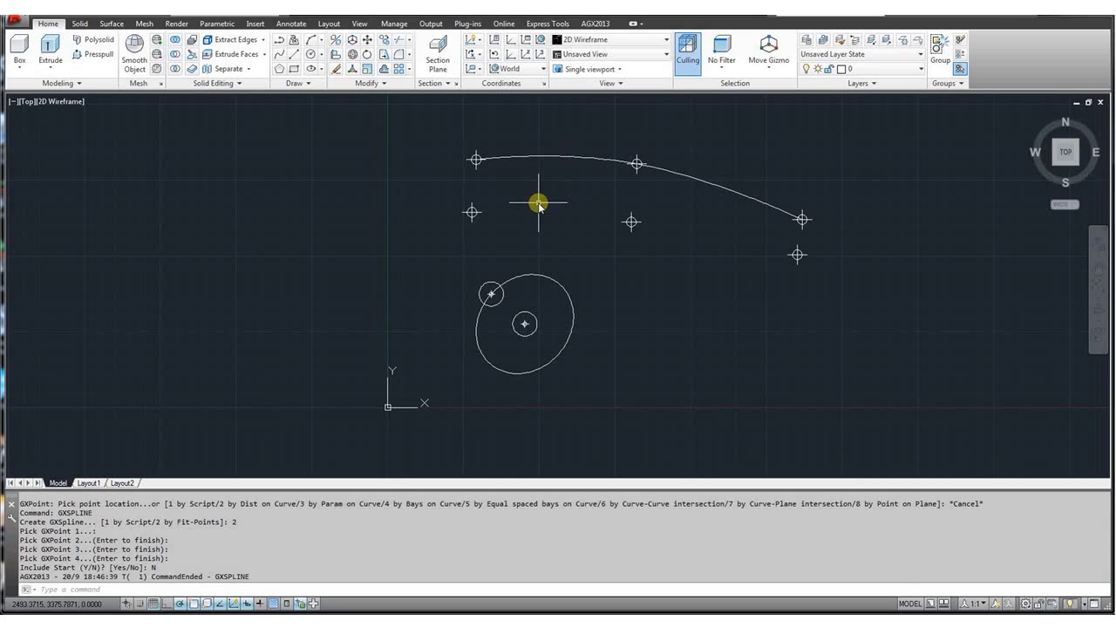
Create a GXSPLINE by fit-points through the three lower GX points, answering No to Include Start.
{"action": "key", "text": "Return"}
{"action": "type", "text": "2"}
{"action": "key", "text": "Return"}
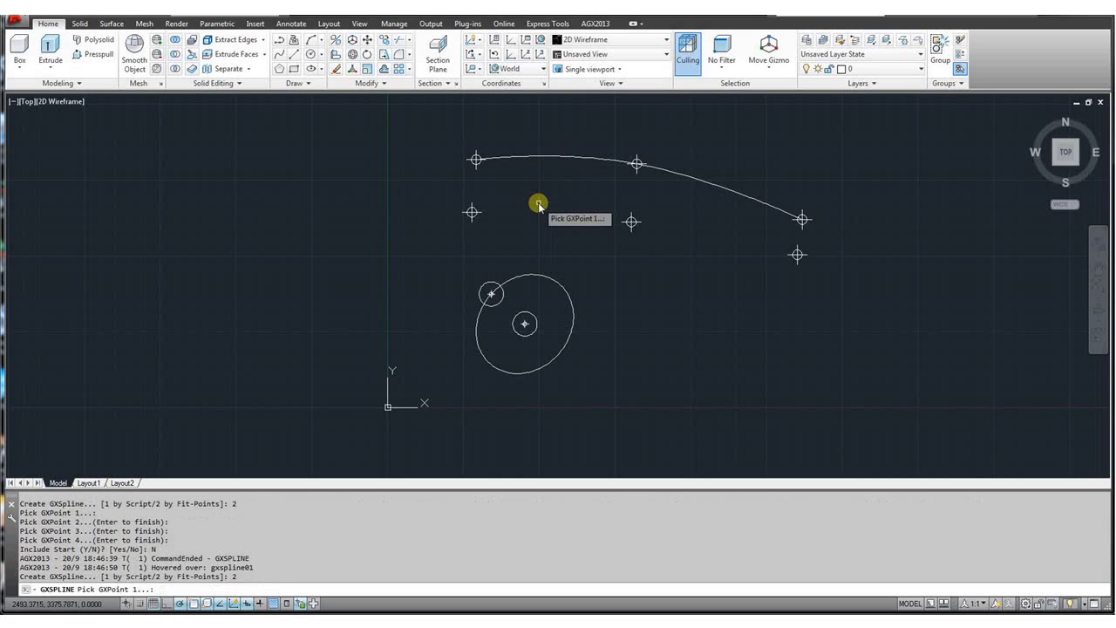
{"action": "left_click", "coordinate": [471, 212]}
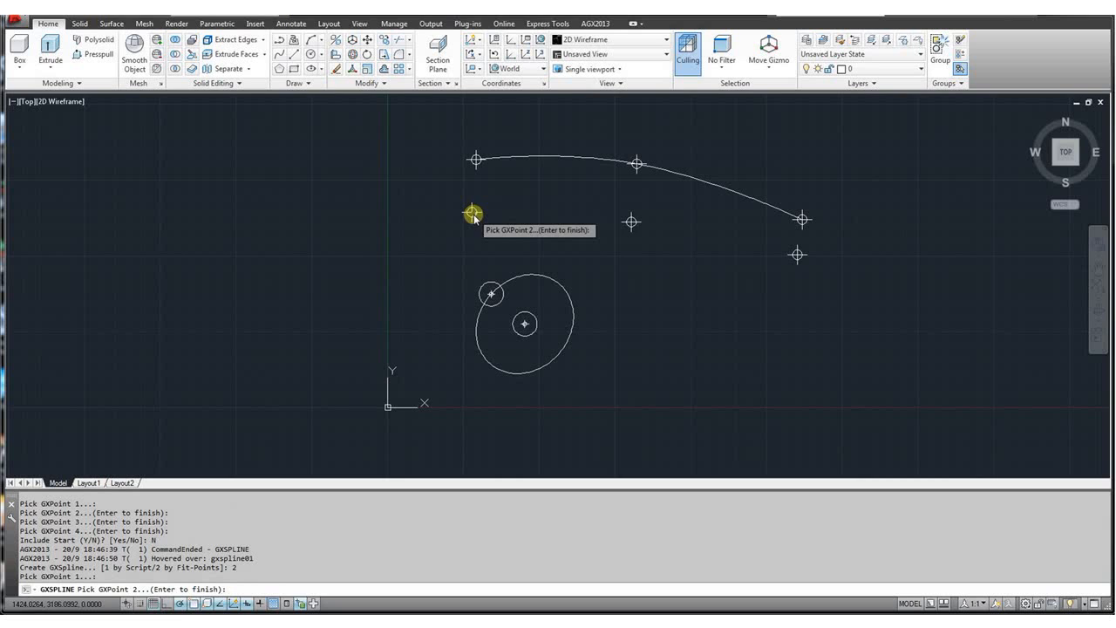
{"action": "left_click", "coordinate": [643, 229]}
{"action": "left_click", "coordinate": [797, 253]}
{"action": "key", "text": "Return"}
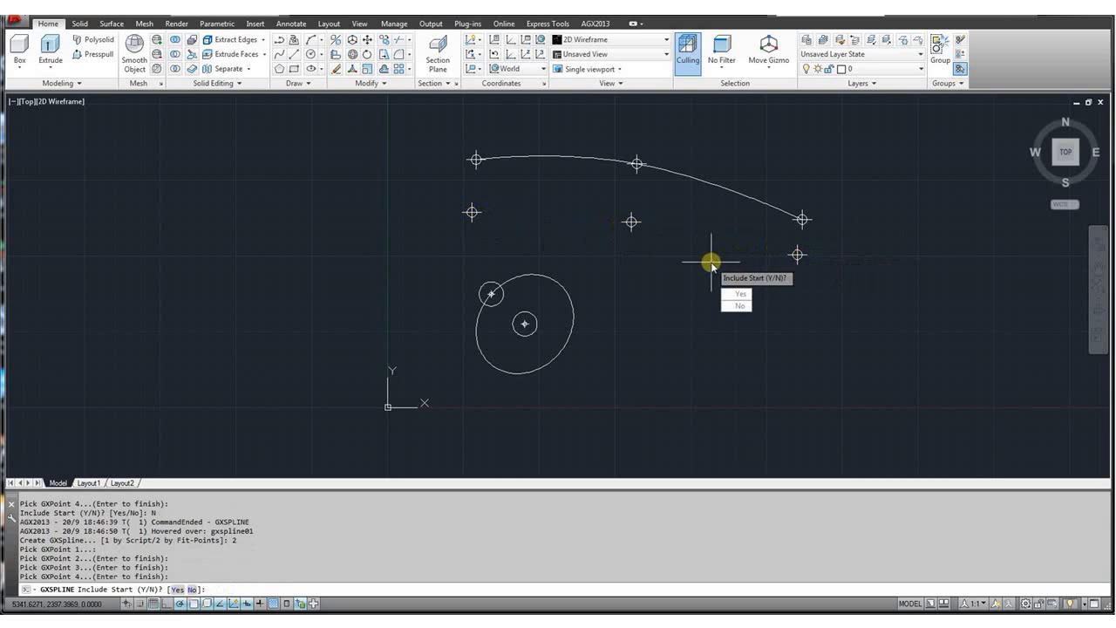
{"action": "key", "text": "Return"}
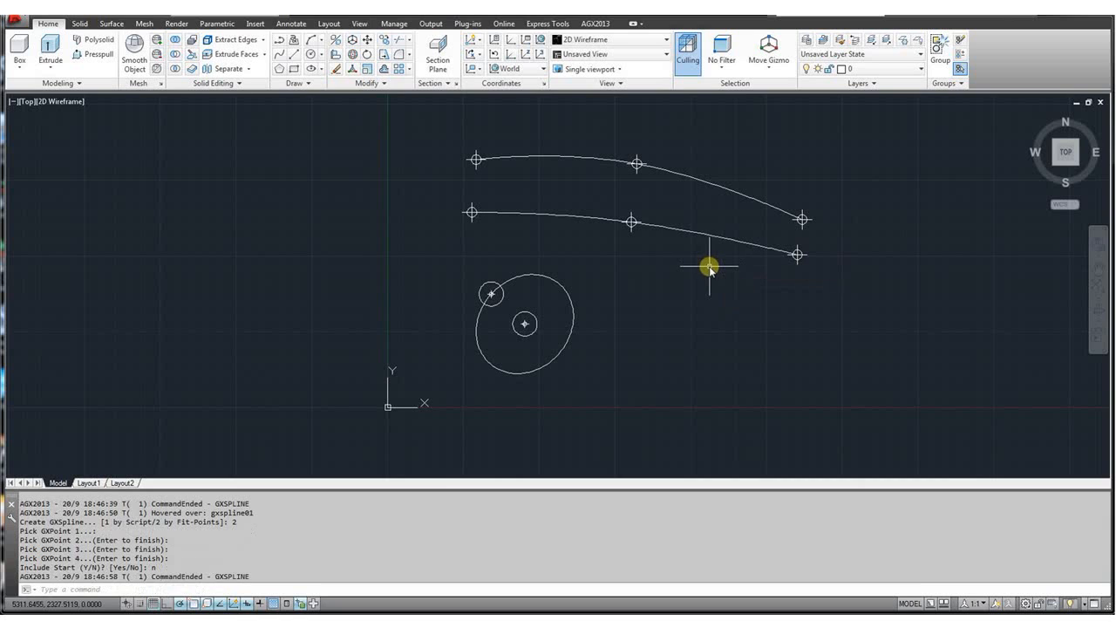
Stretch the lower spline's middle GX point slightly upward so the curve bows like the upper spline.
{"action": "left_click", "coordinate": [631, 225]}
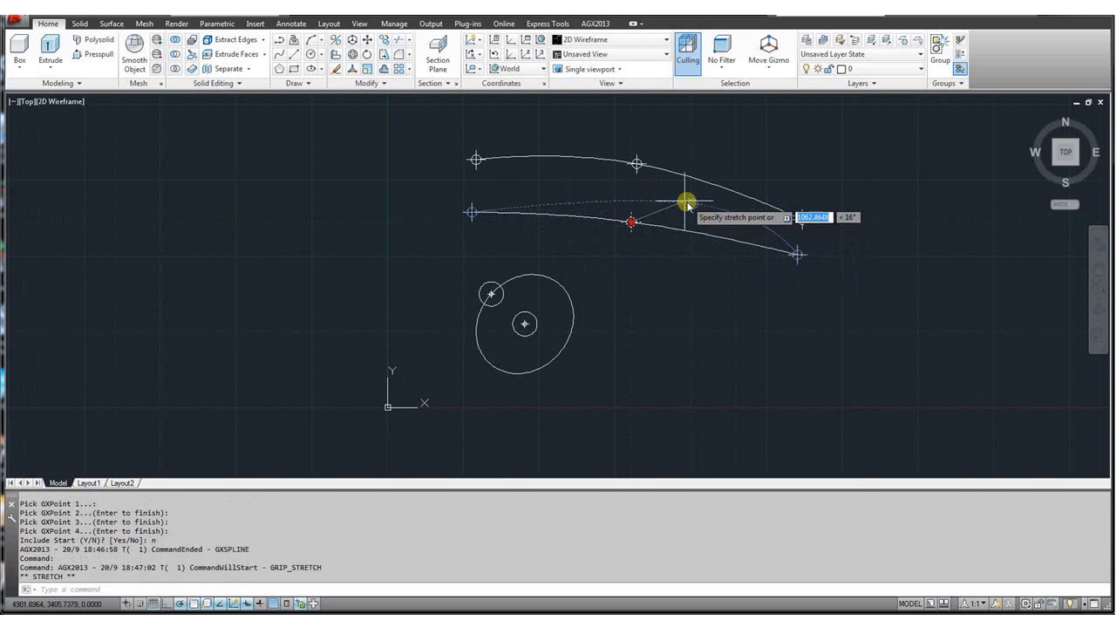
{"action": "left_click", "coordinate": [632, 207]}
{"action": "key", "text": "Escape"}
{"action": "scroll", "coordinate": [547, 196], "scroll_direction": "up", "scroll_amount": 4}
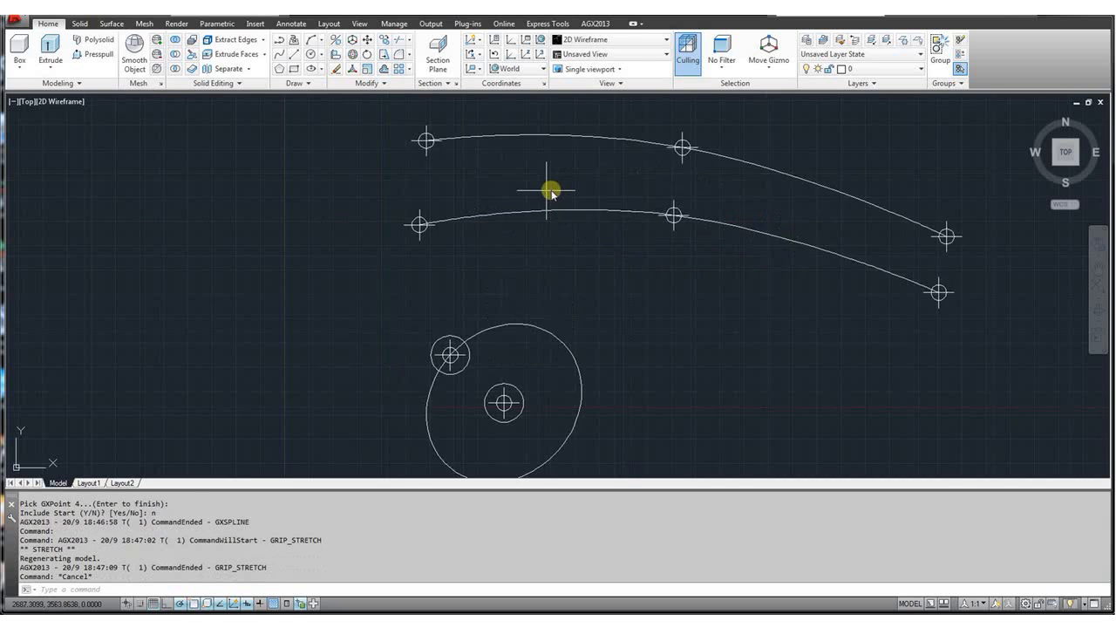
Create GXPOINTs by Bays on Curve along the upper spline with 10 bays, answering No to both Include Start prompts.
{"action": "scroll", "coordinate": [548, 205], "scroll_direction": "down", "scroll_amount": 3}
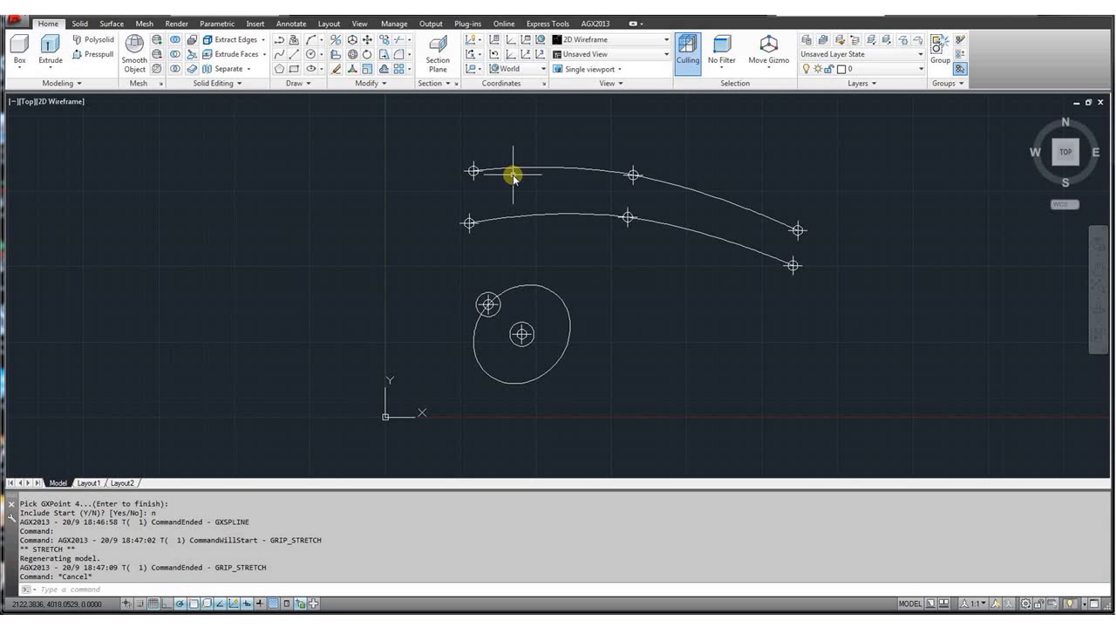
{"action": "type", "text": "p"}
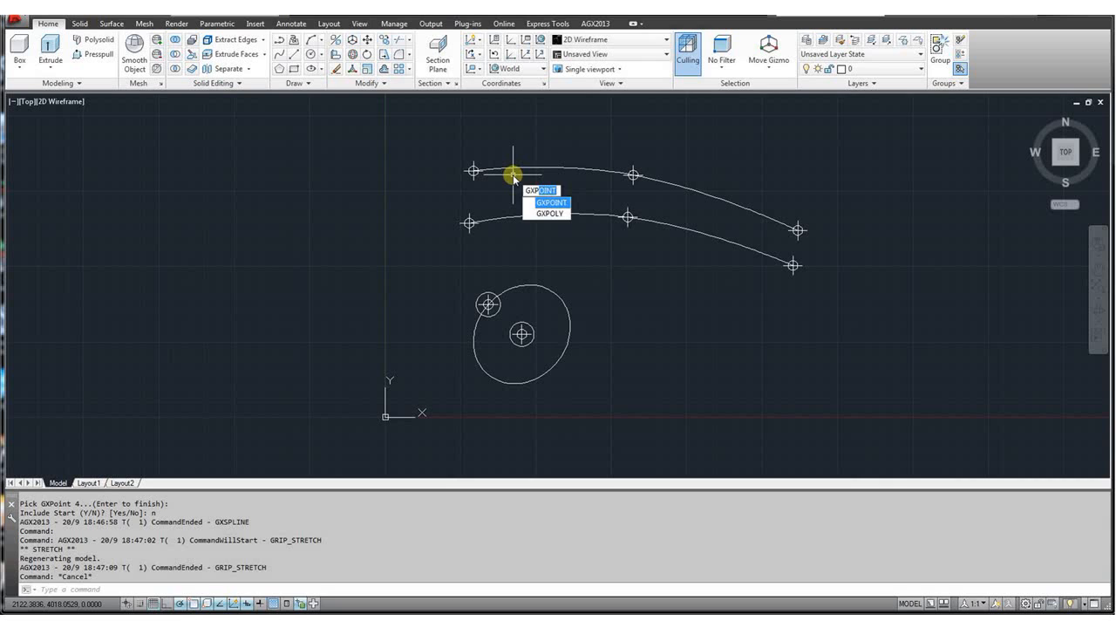
{"action": "key", "text": "Return"}
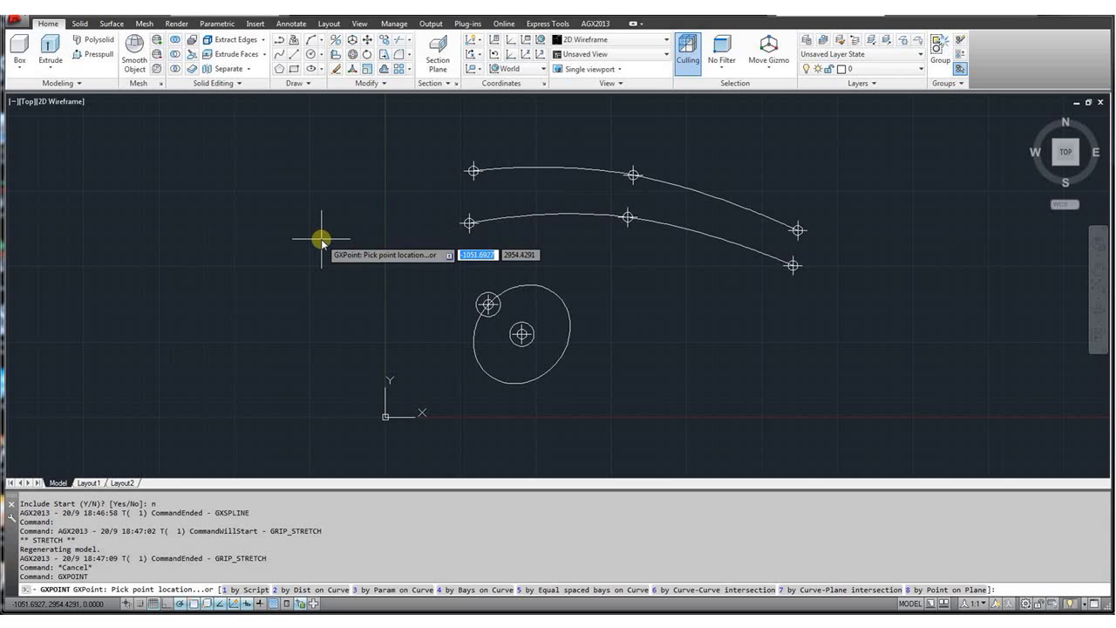
{"action": "key", "text": "Down"}
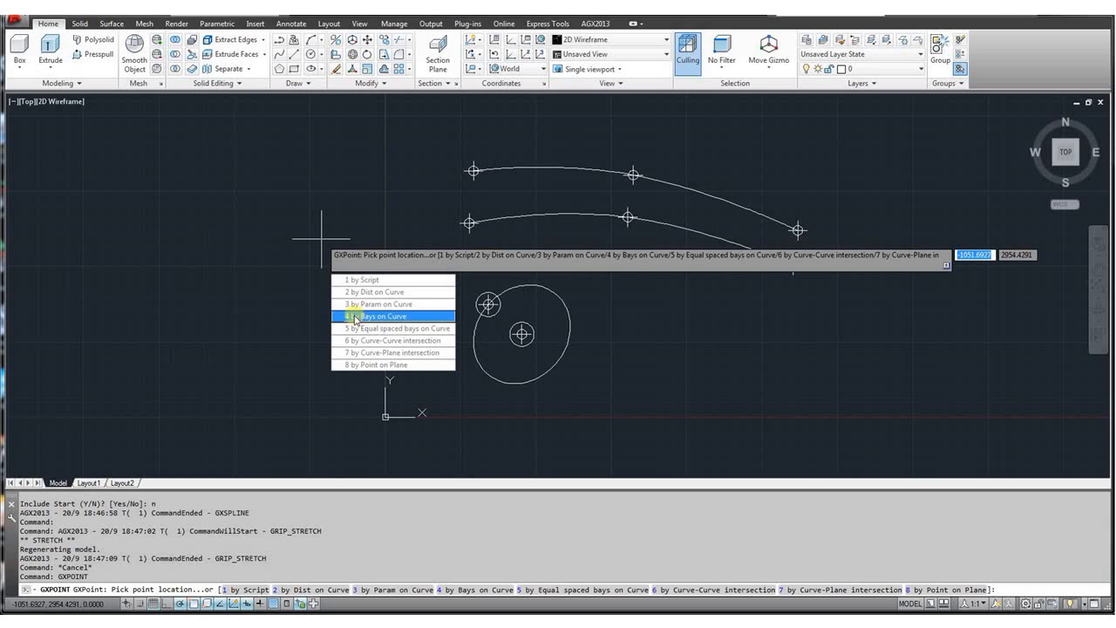
{"action": "left_click", "coordinate": [354, 319]}
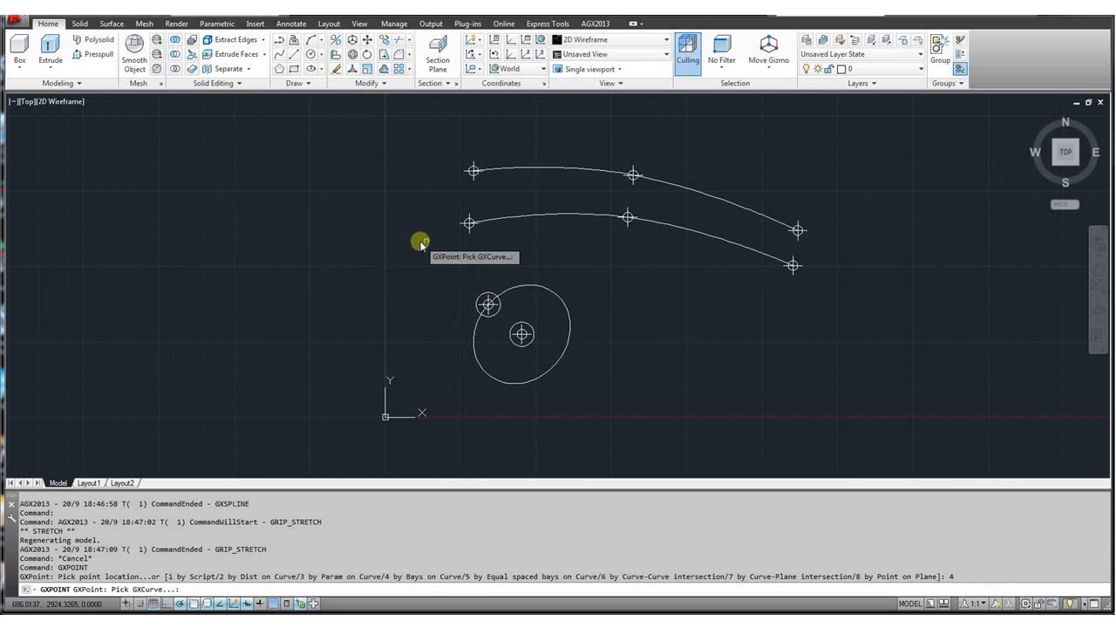
{"action": "left_click", "coordinate": [545, 168]}
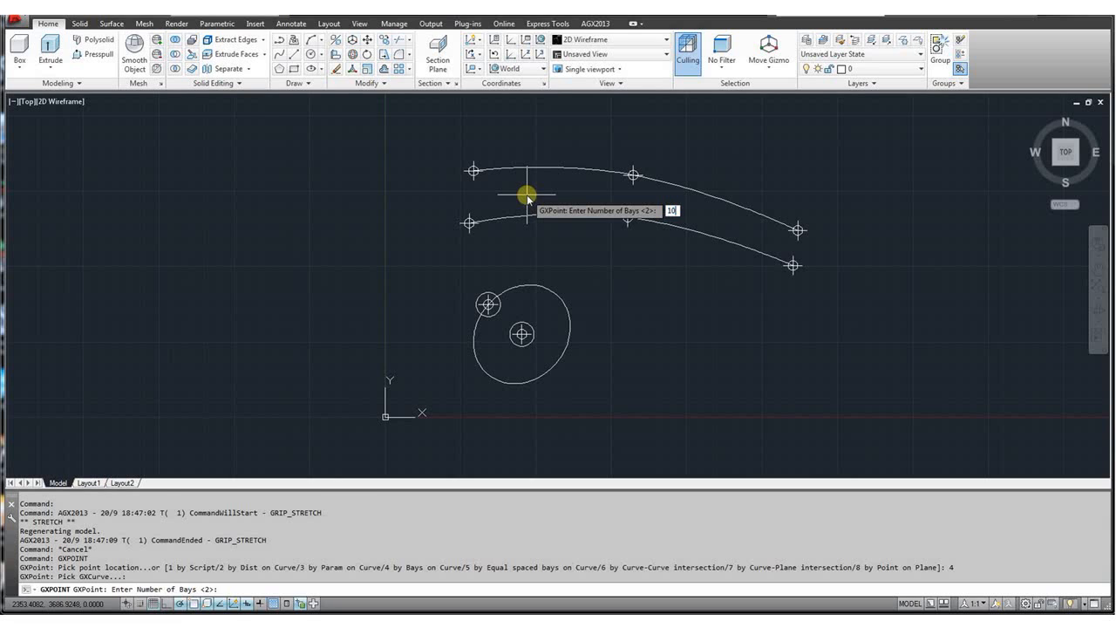
{"action": "key", "text": "Return"}
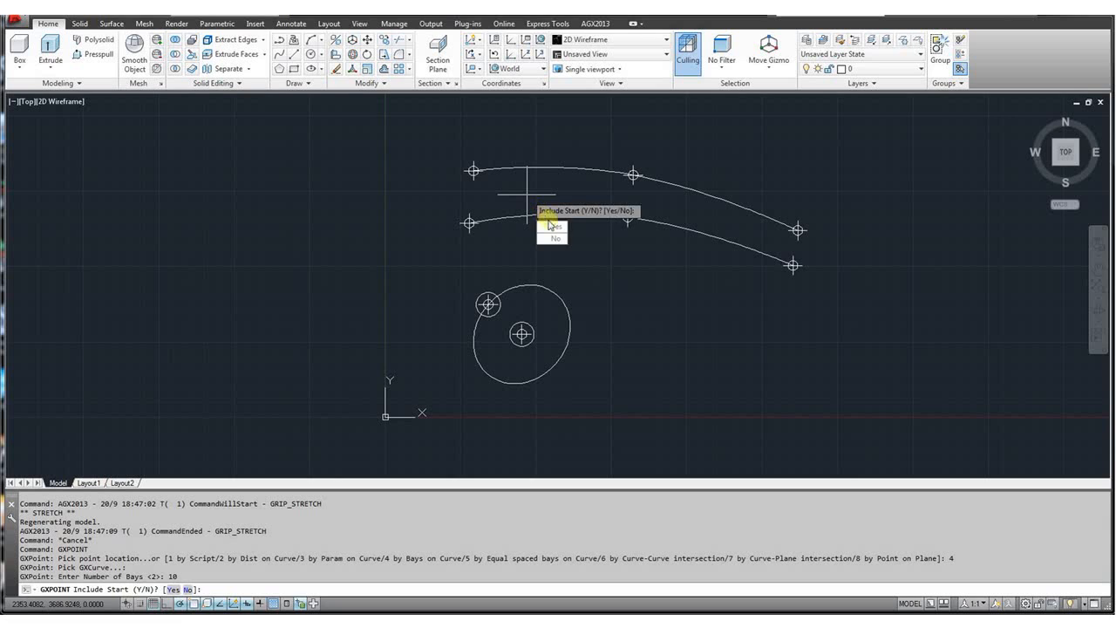
{"action": "type", "text": "N"}
{"action": "key", "text": "Return"}
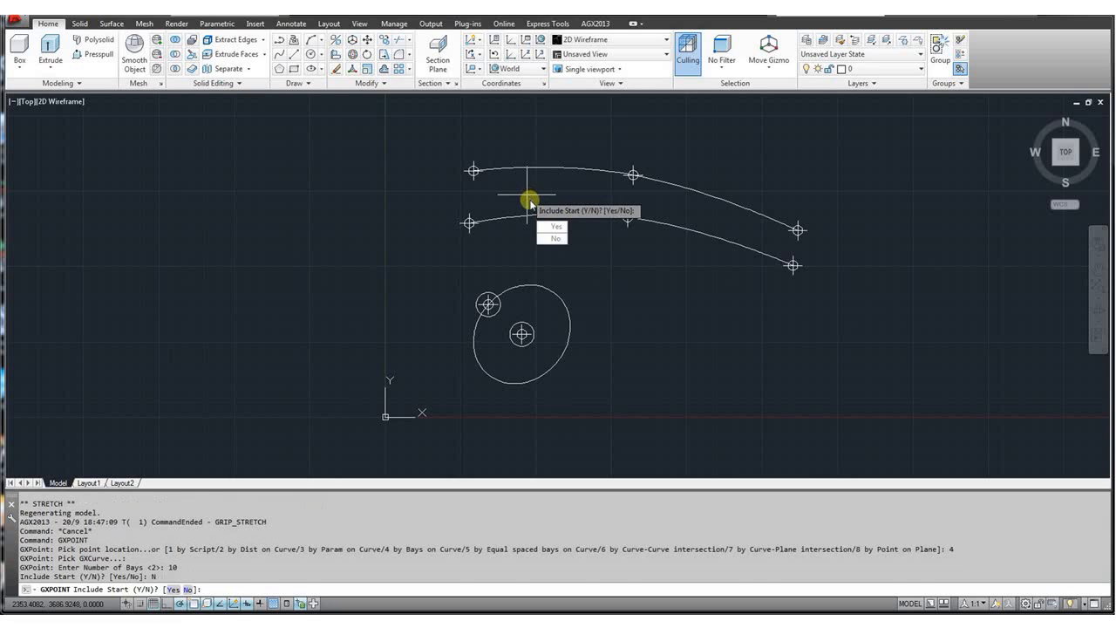
{"action": "left_click", "coordinate": [555, 241]}
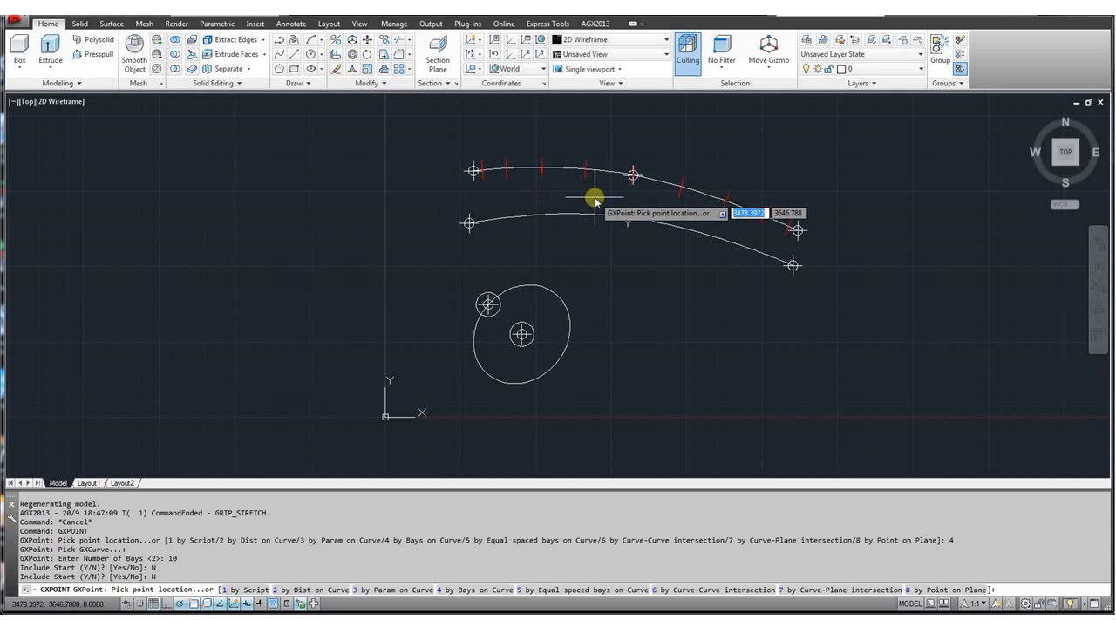
{"action": "key", "text": "Escape"}
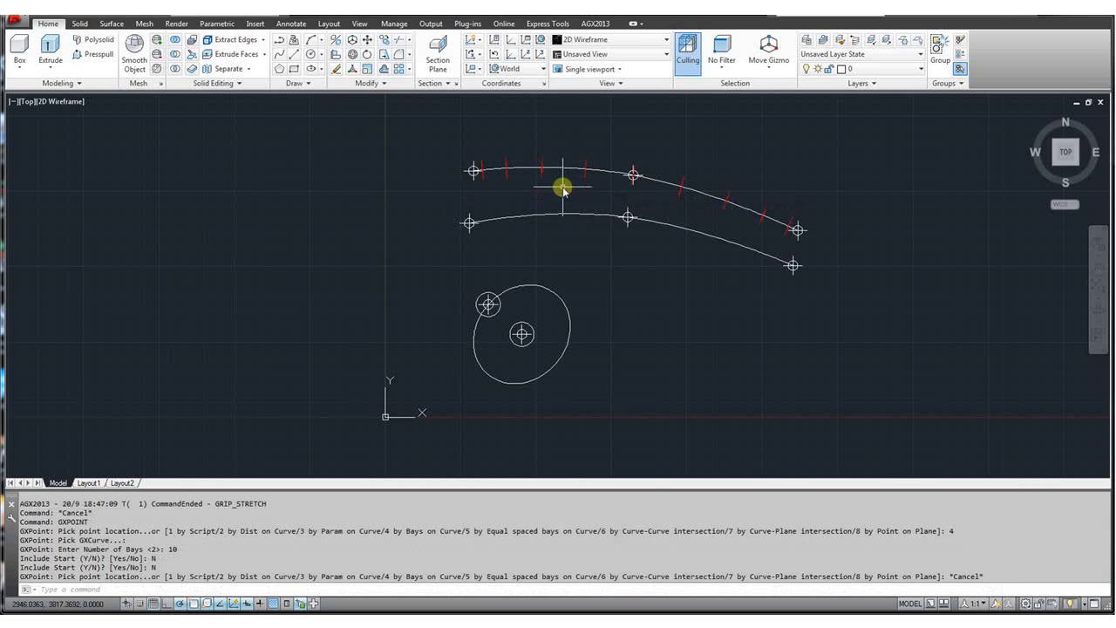
Examine the red bay points along the upper spline, checking their spacing, orientation and the points nearest its start.
{"action": "scroll", "coordinate": [525, 185], "scroll_direction": "up", "scroll_amount": 2}
{"action": "scroll", "coordinate": [521, 193], "scroll_direction": "down", "scroll_amount": 1}
{"action": "scroll", "coordinate": [516, 179], "scroll_direction": "up", "scroll_amount": 1}
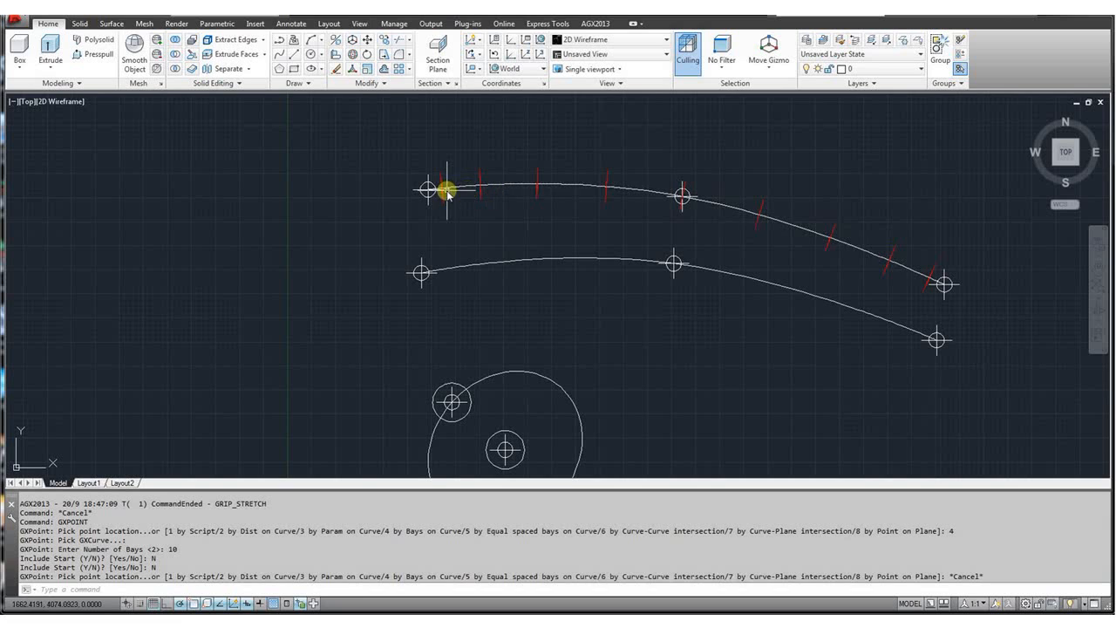
{"action": "mouse_move", "coordinate": [448, 205]}
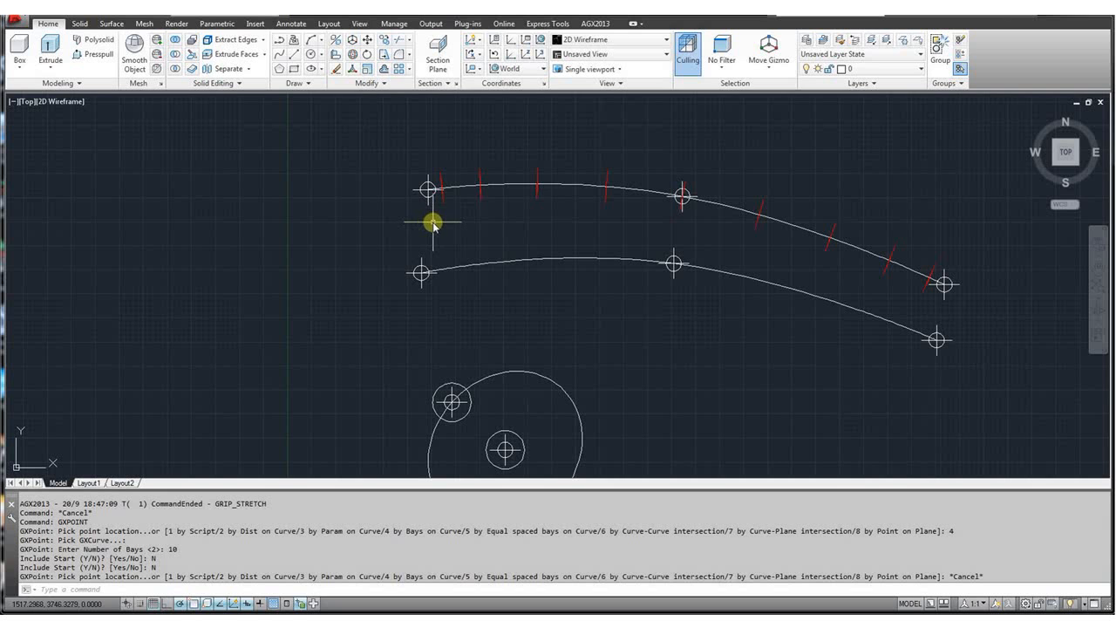
{"action": "scroll", "coordinate": [428, 187], "scroll_direction": "up", "scroll_amount": 5}
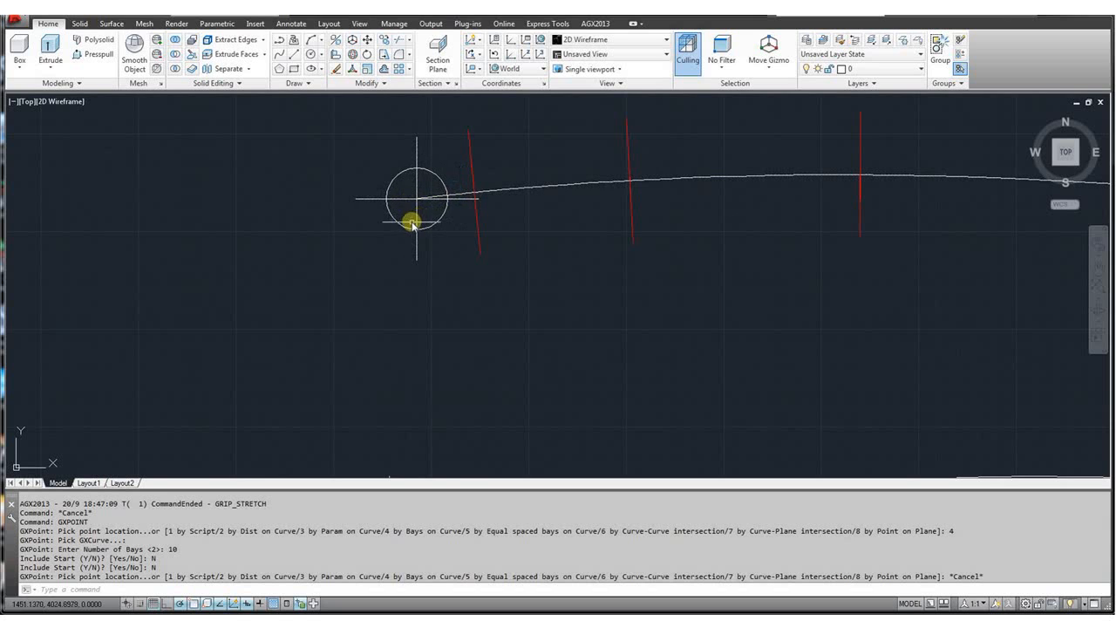
{"action": "scroll", "coordinate": [411, 219], "scroll_direction": "down", "scroll_amount": 2}
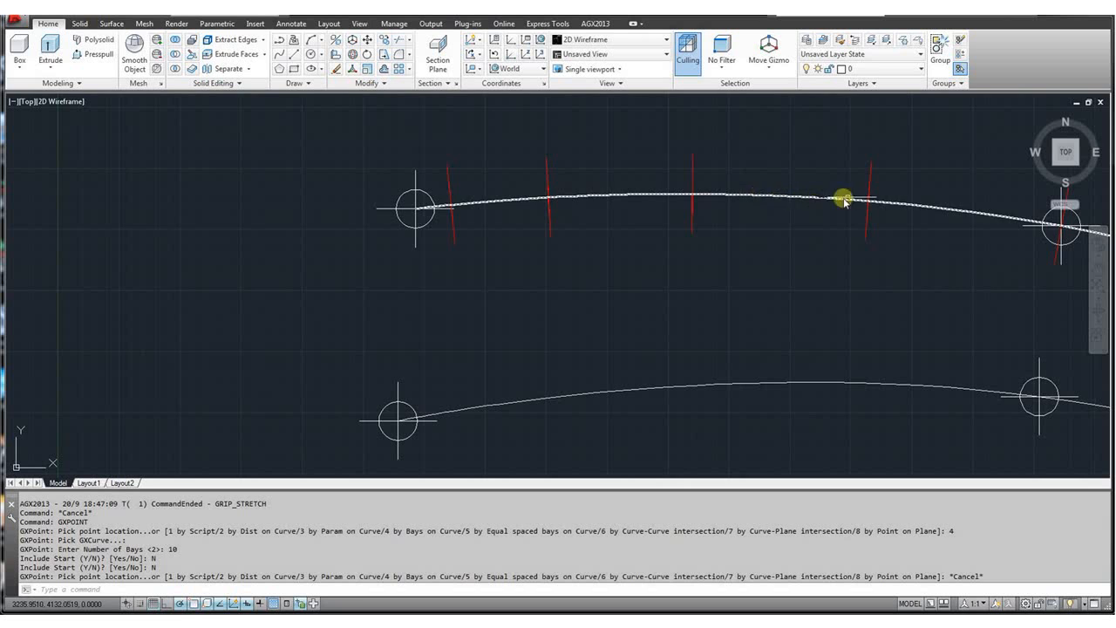
{"action": "scroll", "coordinate": [476, 261], "scroll_direction": "down", "scroll_amount": 2}
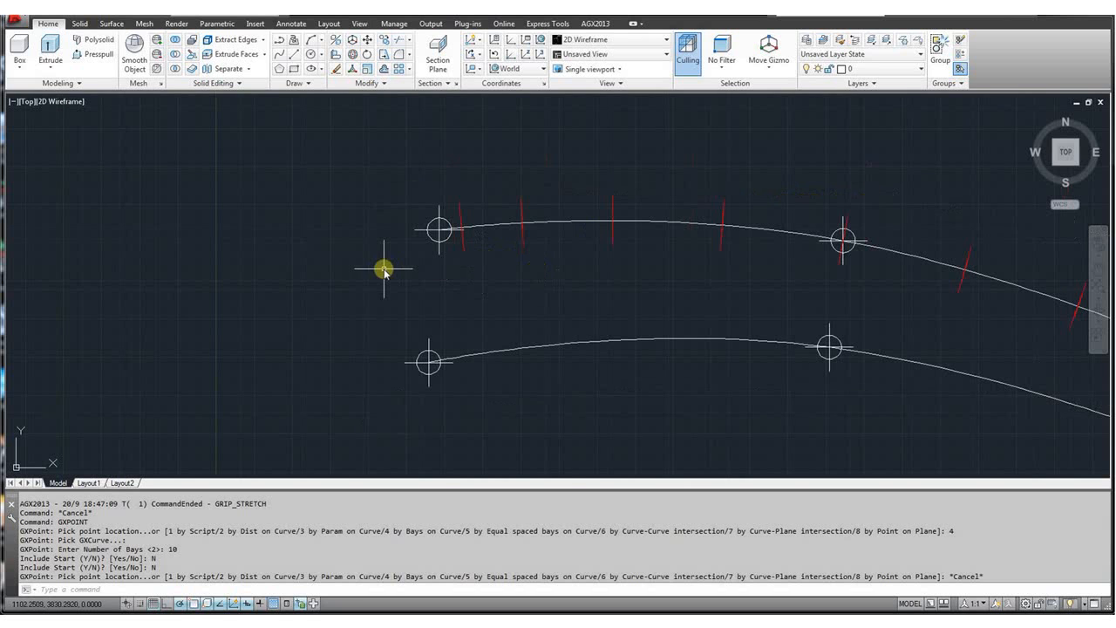
{"action": "scroll", "coordinate": [386, 266], "scroll_direction": "down", "scroll_amount": 2}
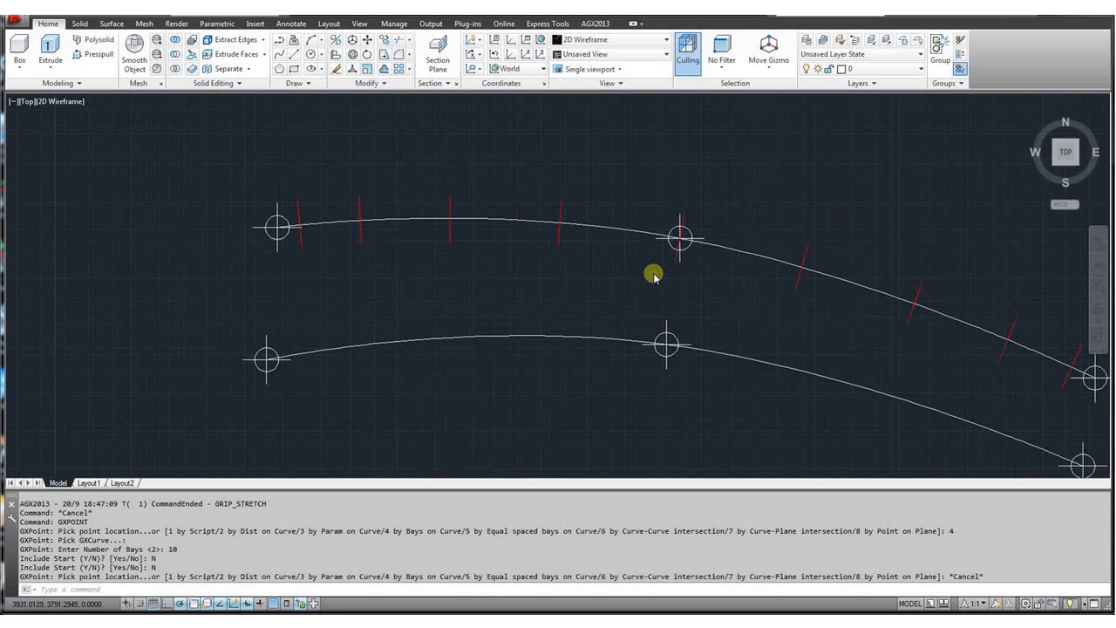
{"action": "scroll", "coordinate": [653, 275], "scroll_direction": "up", "scroll_amount": 2}
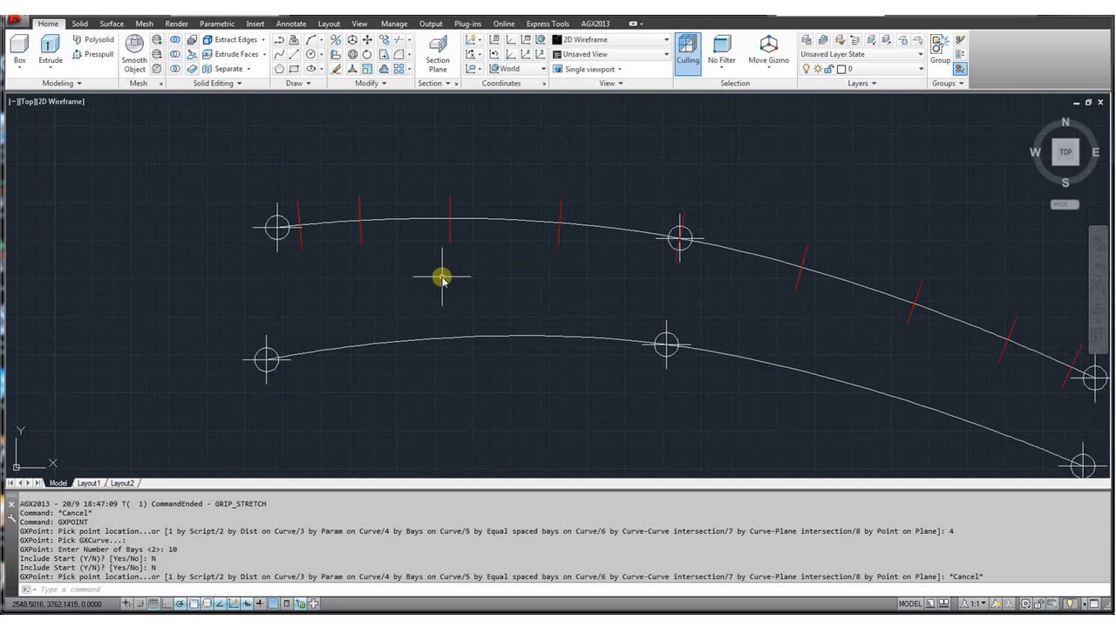
{"action": "scroll", "coordinate": [442, 277], "scroll_direction": "down", "scroll_amount": 2}
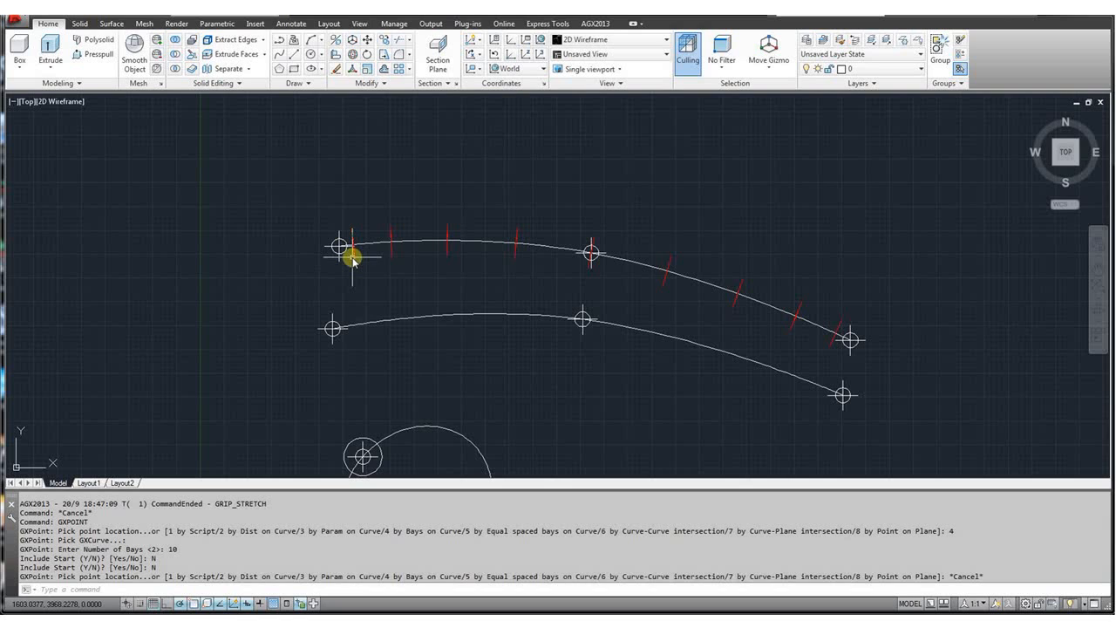
{"action": "mouse_move", "coordinate": [353, 261]}
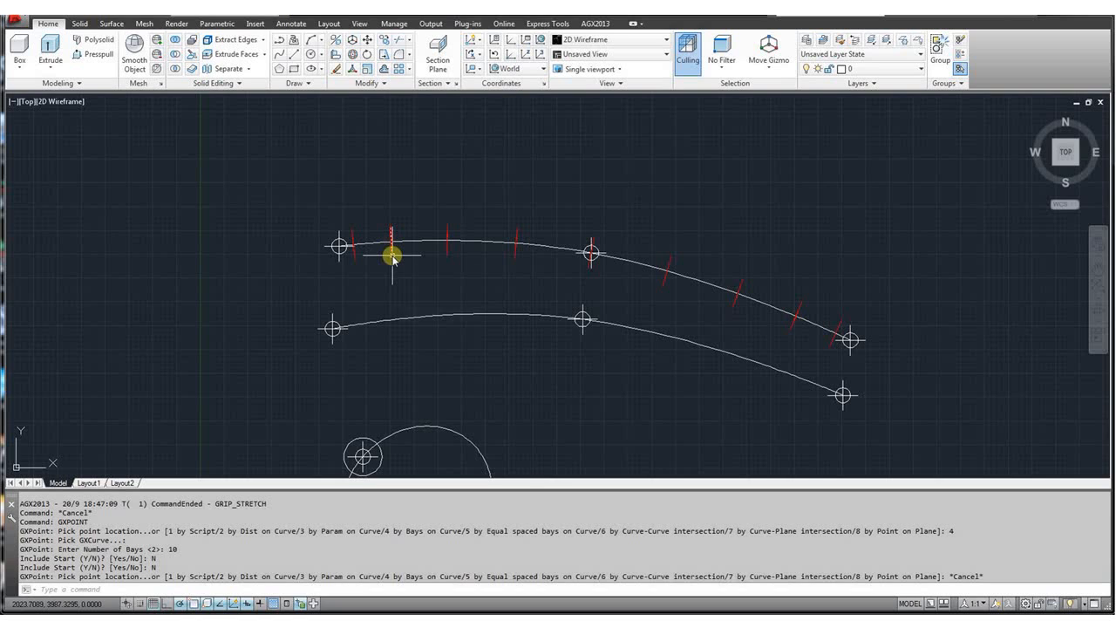
{"action": "mouse_move", "coordinate": [393, 257]}
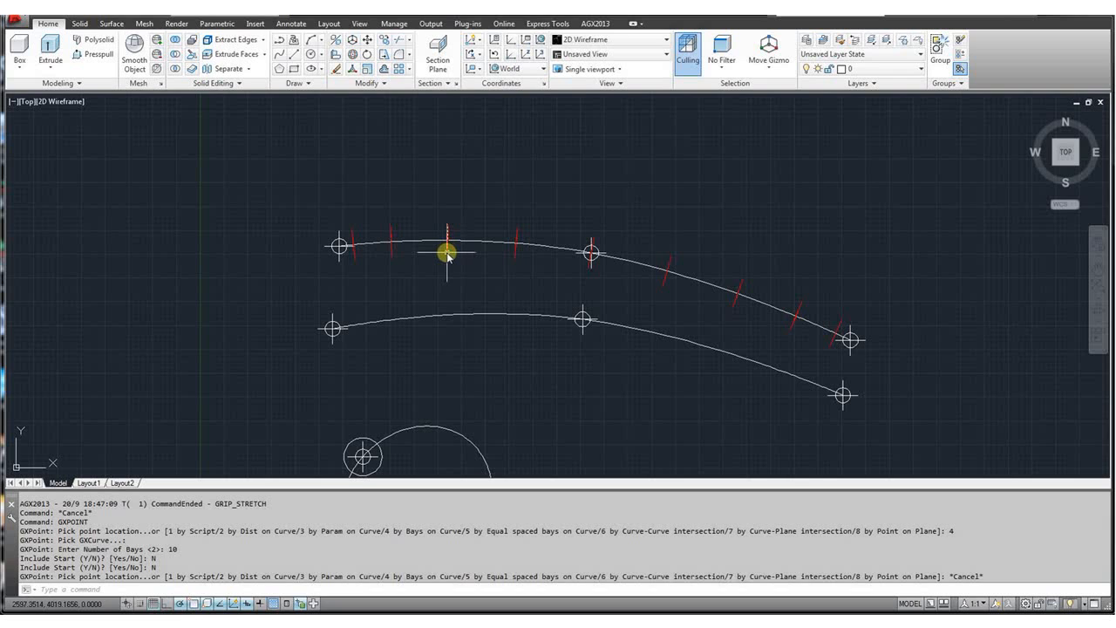
{"action": "mouse_move", "coordinate": [446, 254]}
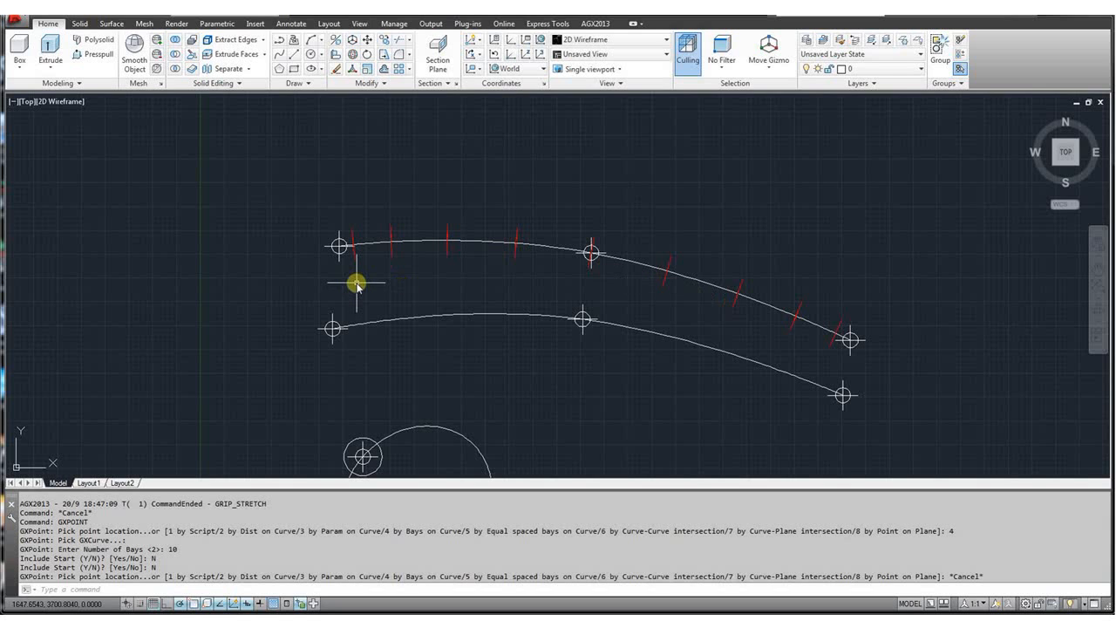
Create GXCIRCLEs by Centre Point & Radius on the upper spline's bay points, with radius 100 and X, Y and Z offsets of 0.
{"action": "type", "text": "gxc"}
{"action": "key", "text": "Down"}
{"action": "key", "text": "Up"}
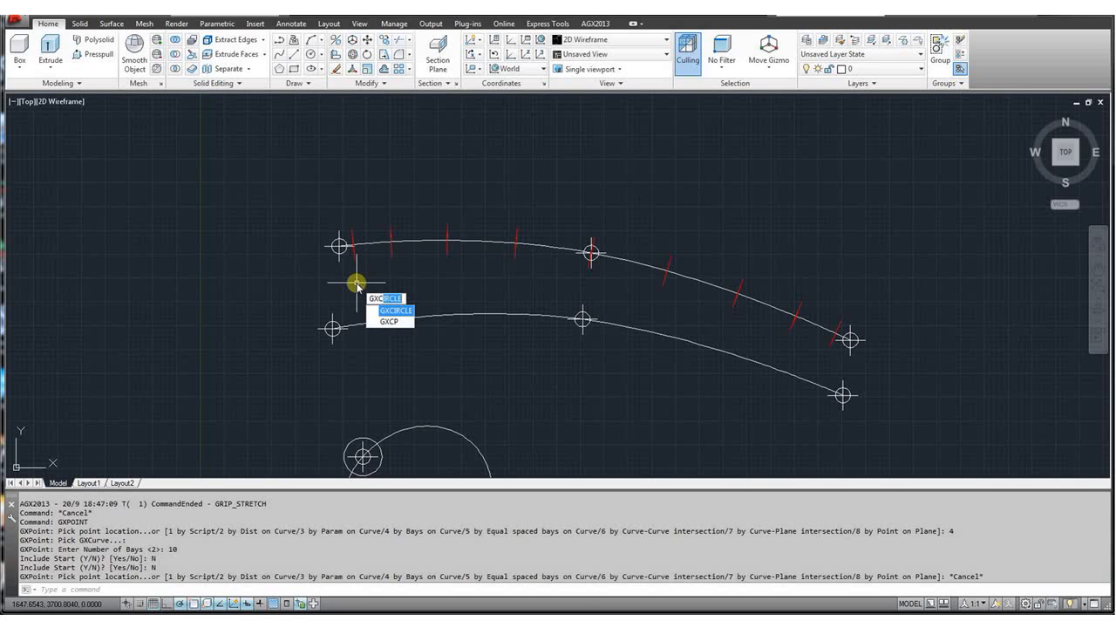
{"action": "key", "text": "Return"}
{"action": "key", "text": "Return"}
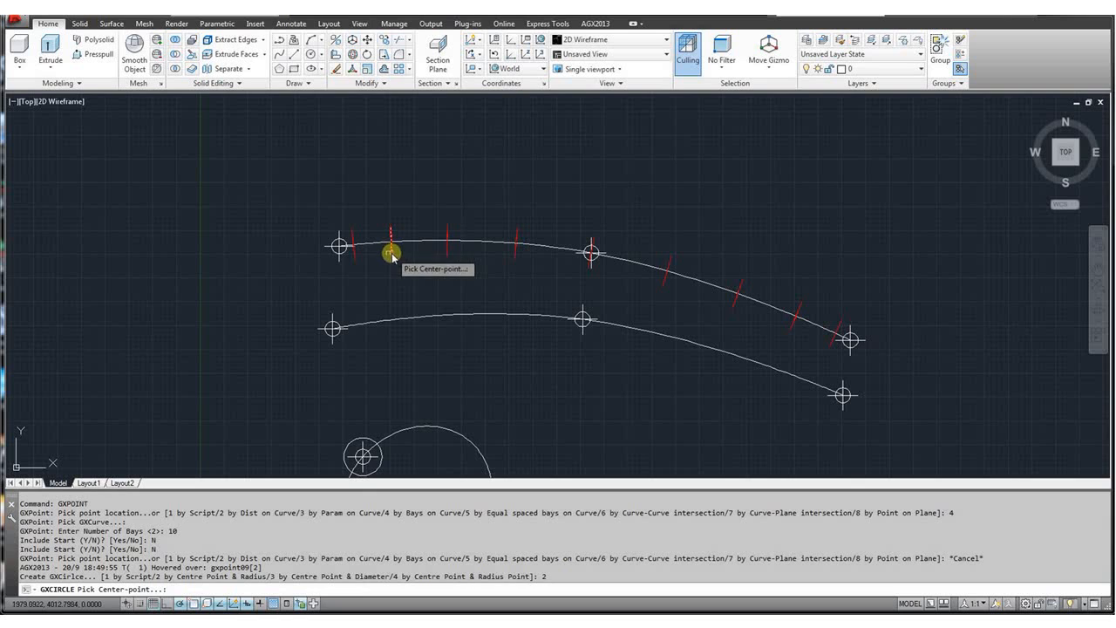
{"action": "left_click", "coordinate": [353, 254]}
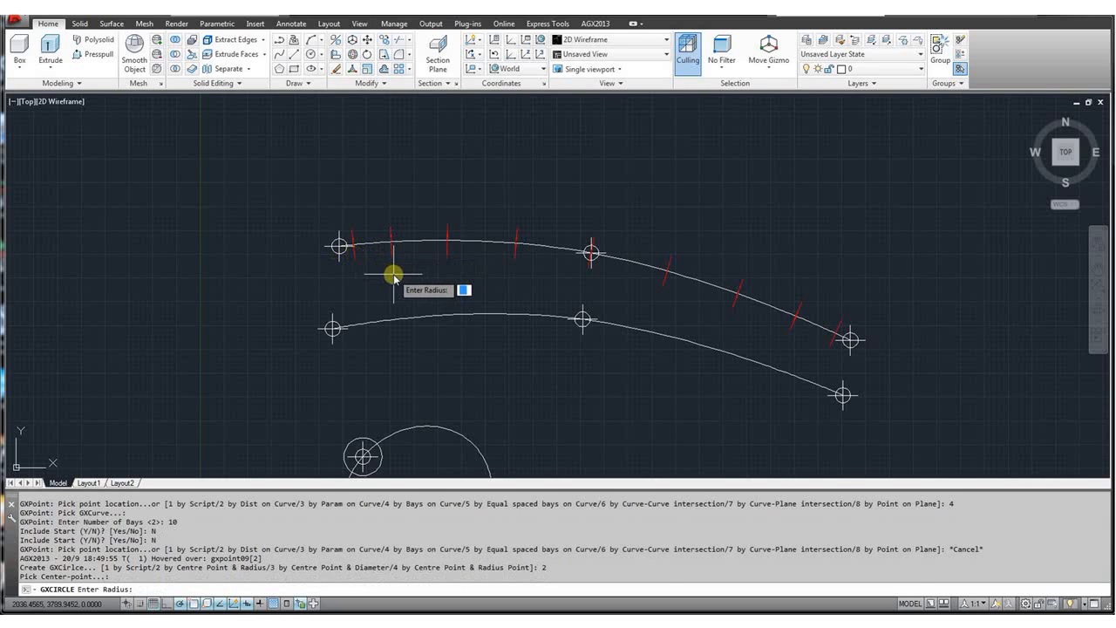
{"action": "key", "text": "Return"}
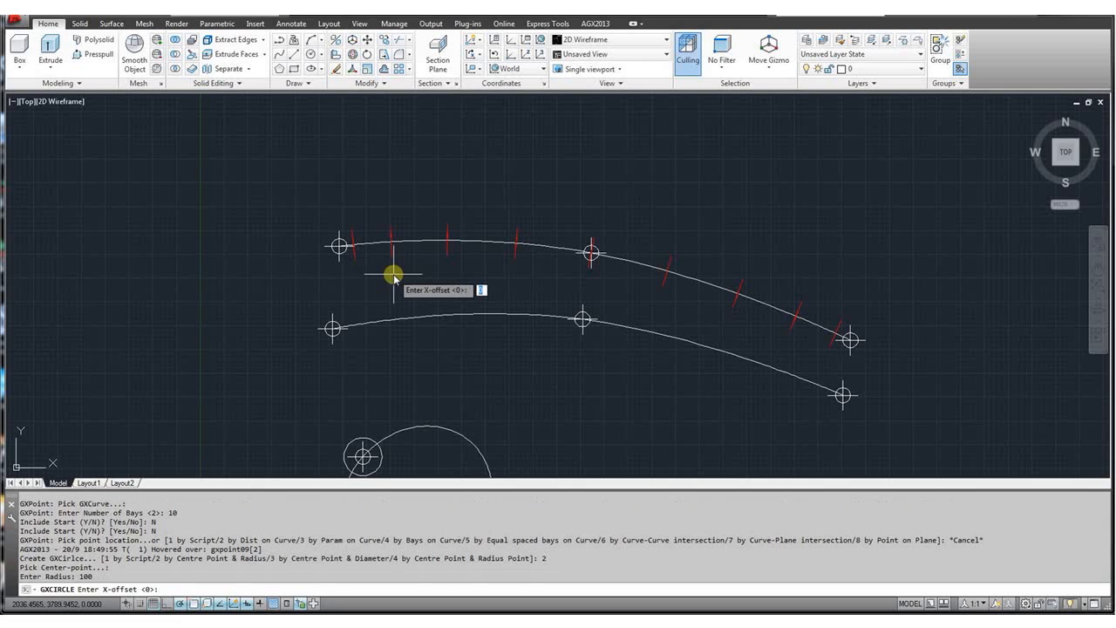
{"action": "key", "text": "Return"}
{"action": "key", "text": "Return"}
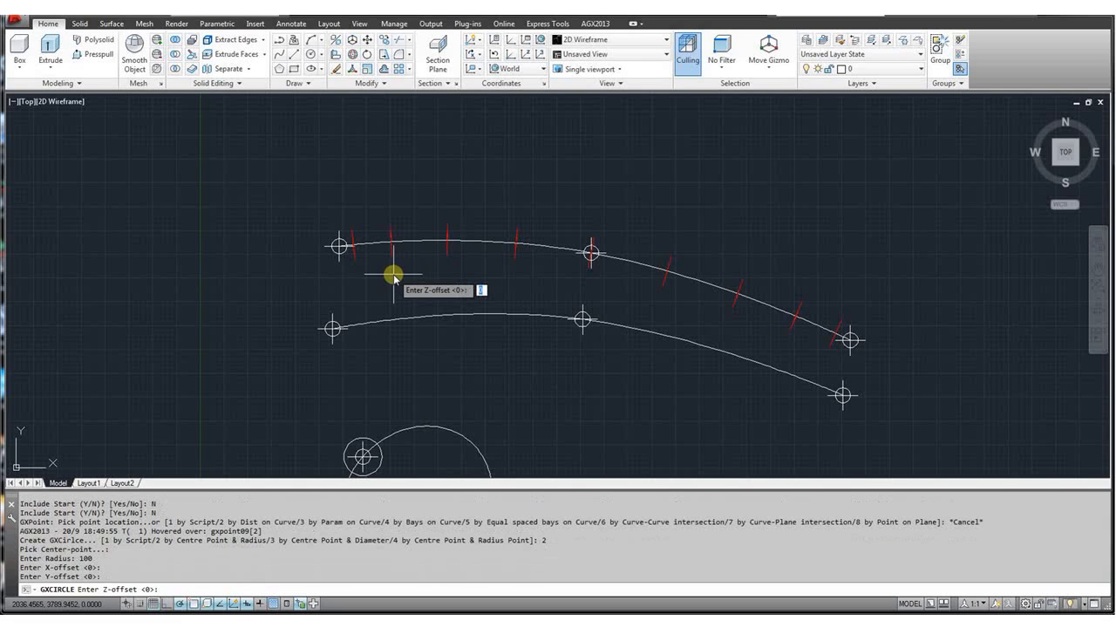
{"action": "key", "text": "Return"}
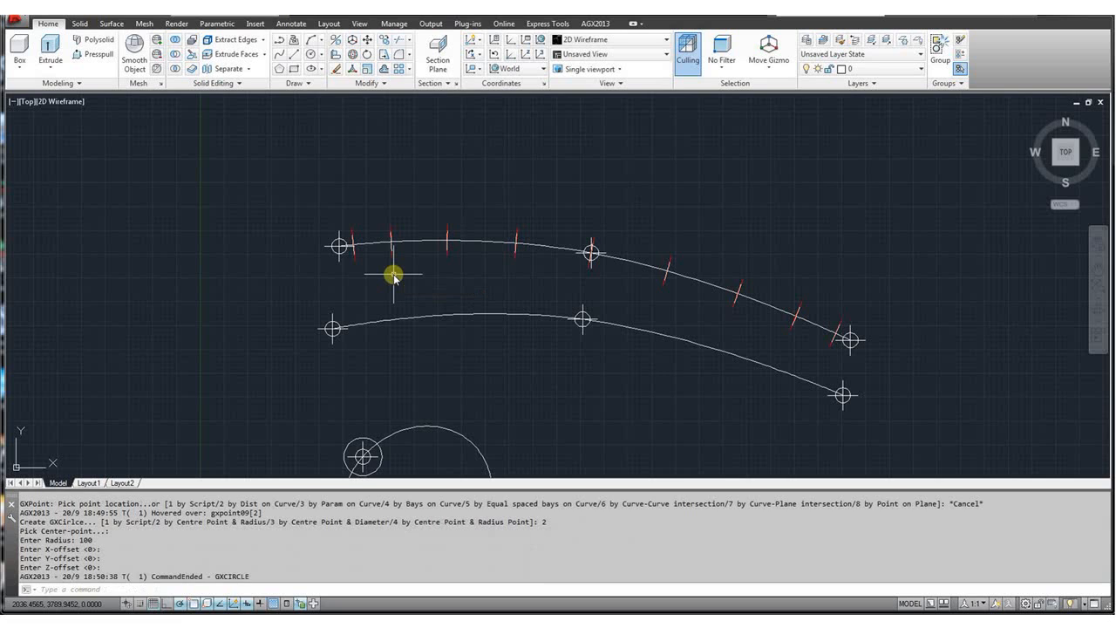
Examine the circles on the upper spline's bay points up close in the SW Isometric view.
{"action": "left_click", "coordinate": [1055, 167]}
{"action": "scroll", "coordinate": [383, 292], "scroll_direction": "up", "scroll_amount": 4}
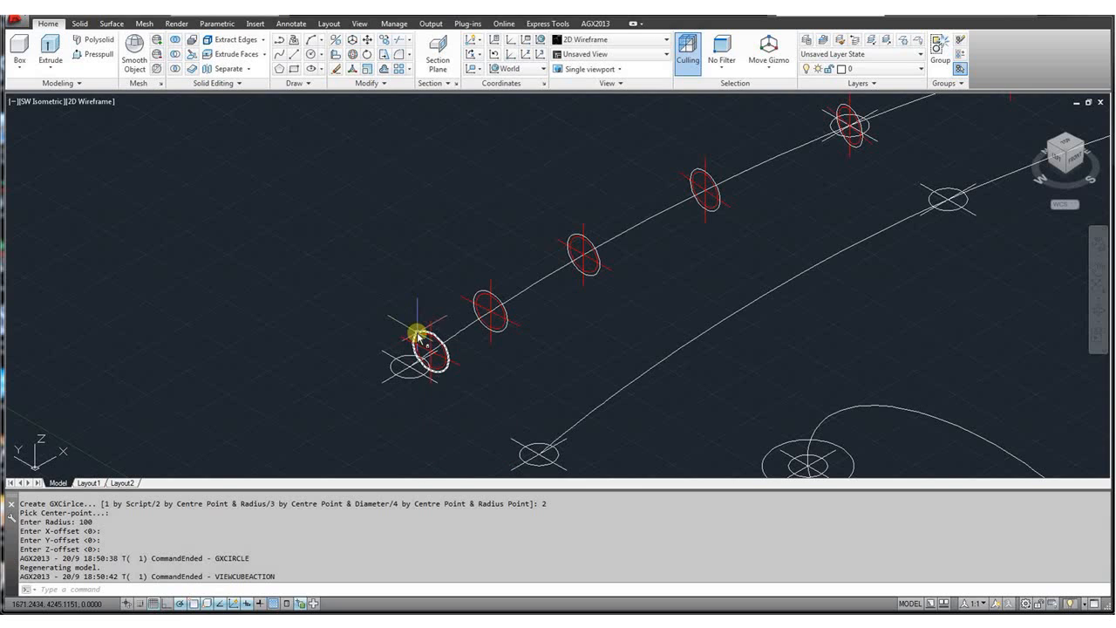
{"action": "mouse_move", "coordinate": [417, 335]}
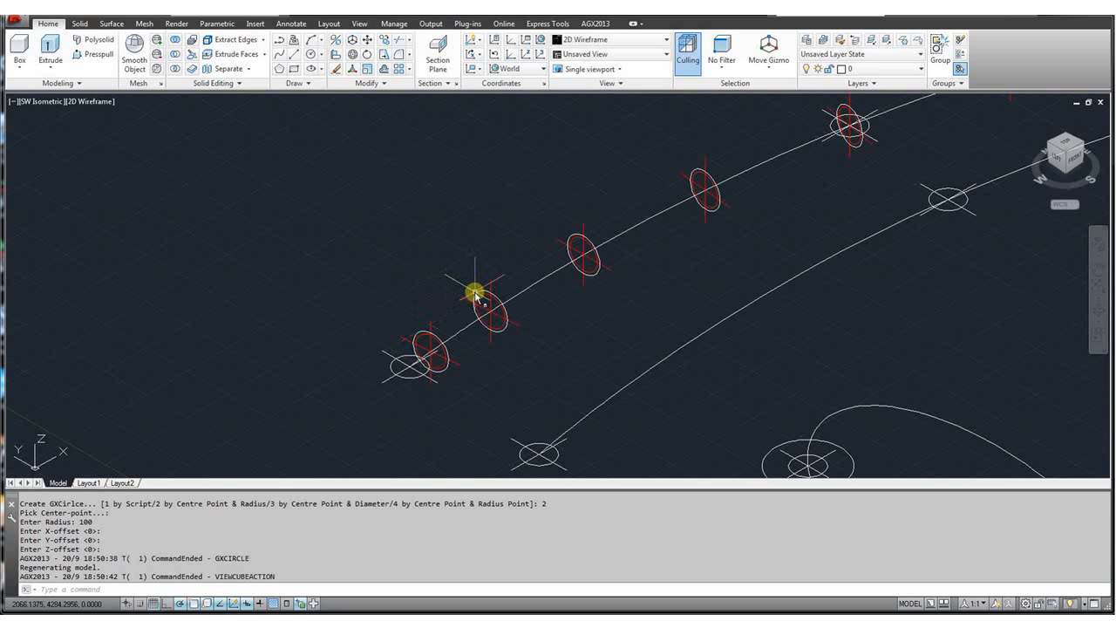
Display the GX entity properties with GXCP and set the radius of the upper spline's circles to 300, then clear the selection.
{"action": "mouse_move", "coordinate": [478, 296]}
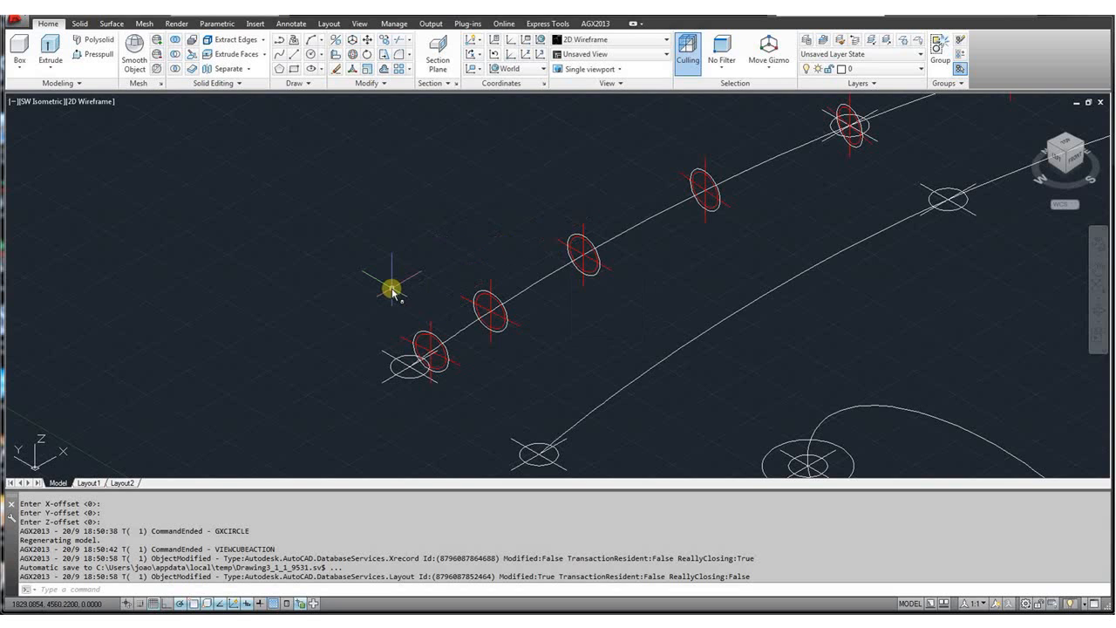
{"action": "type", "text": "GXCP"}
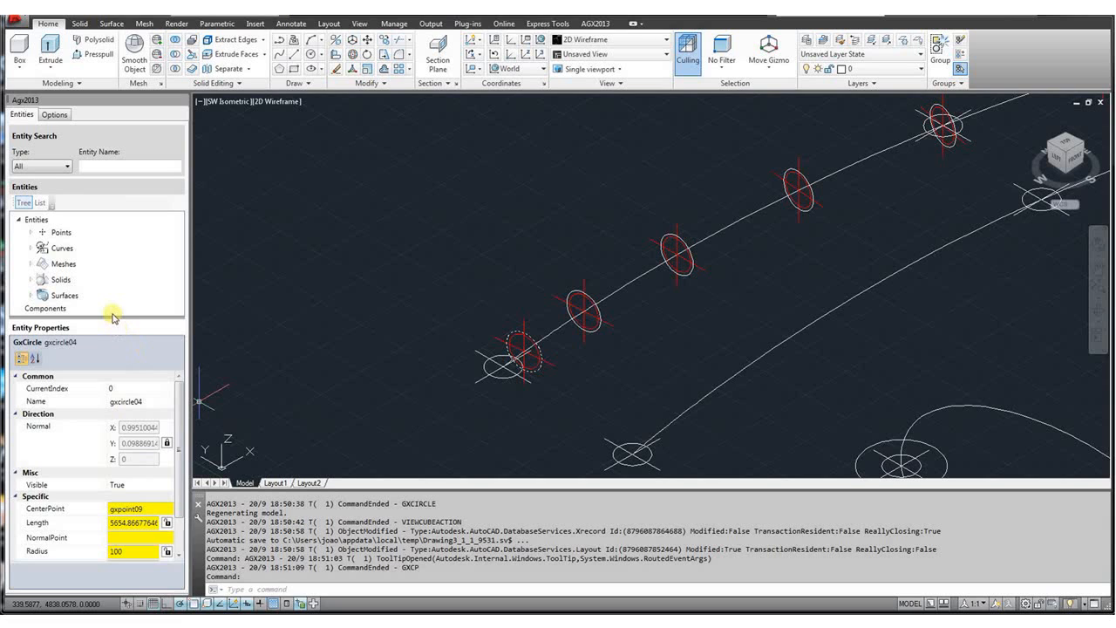
{"action": "left_click_drag", "start_coordinate": [112, 318], "coordinate": [122, 271]}
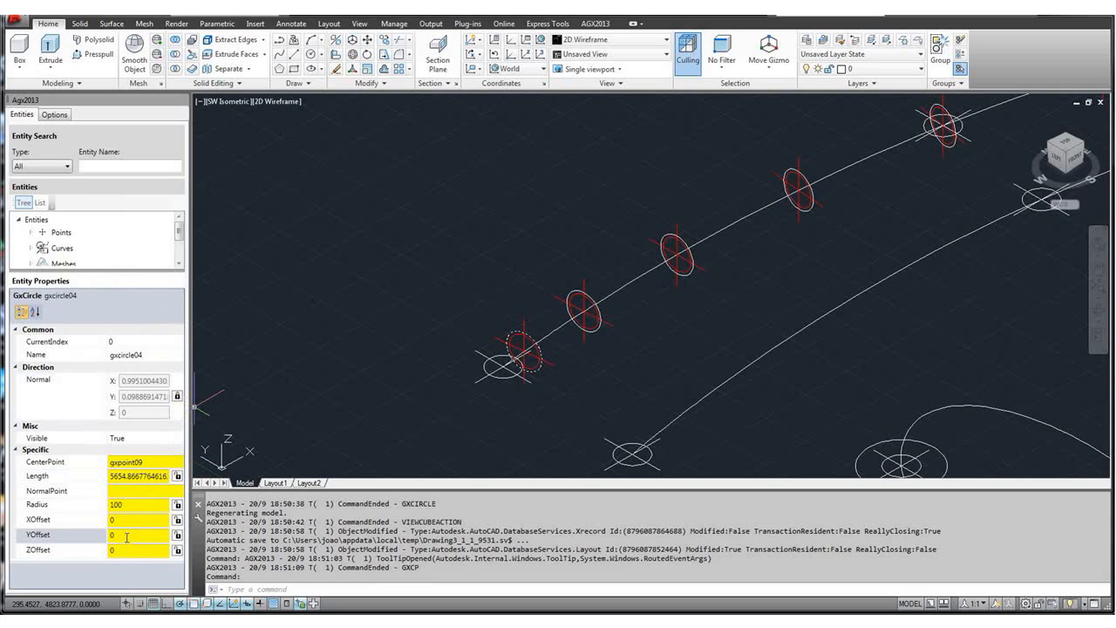
{"action": "left_click", "coordinate": [145, 503]}
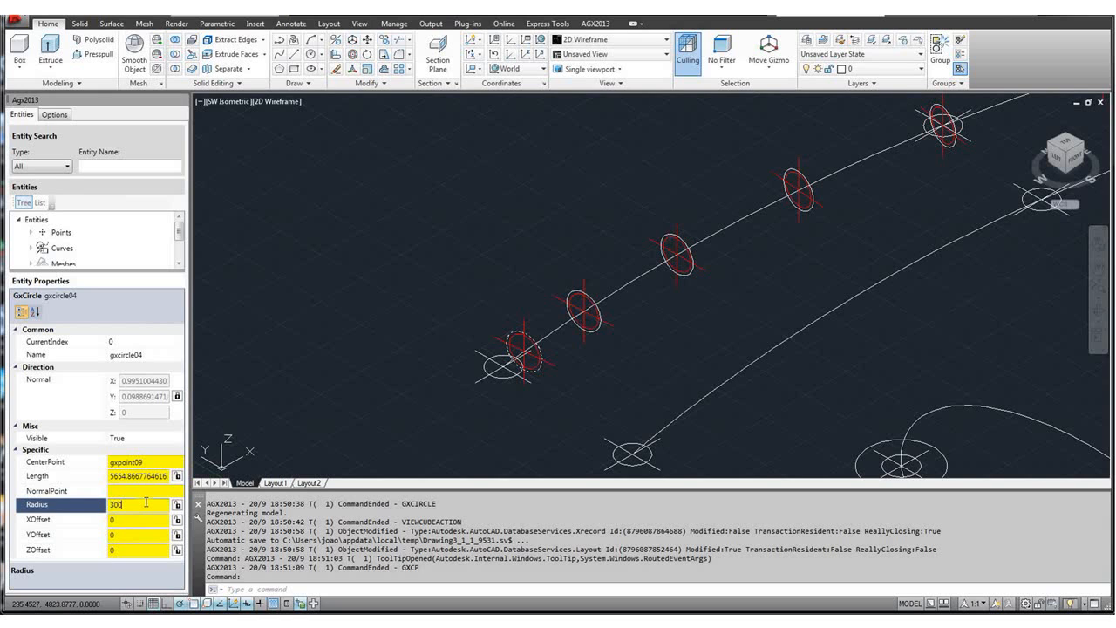
{"action": "key", "text": "Return"}
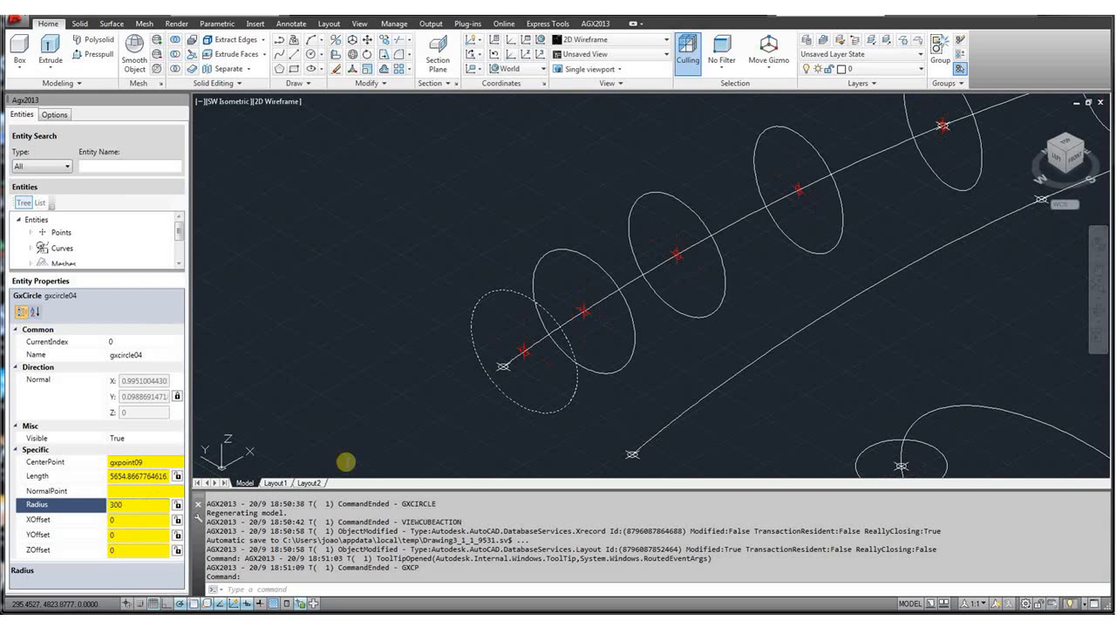
{"action": "left_click", "coordinate": [418, 319]}
{"action": "key", "text": "Escape"}
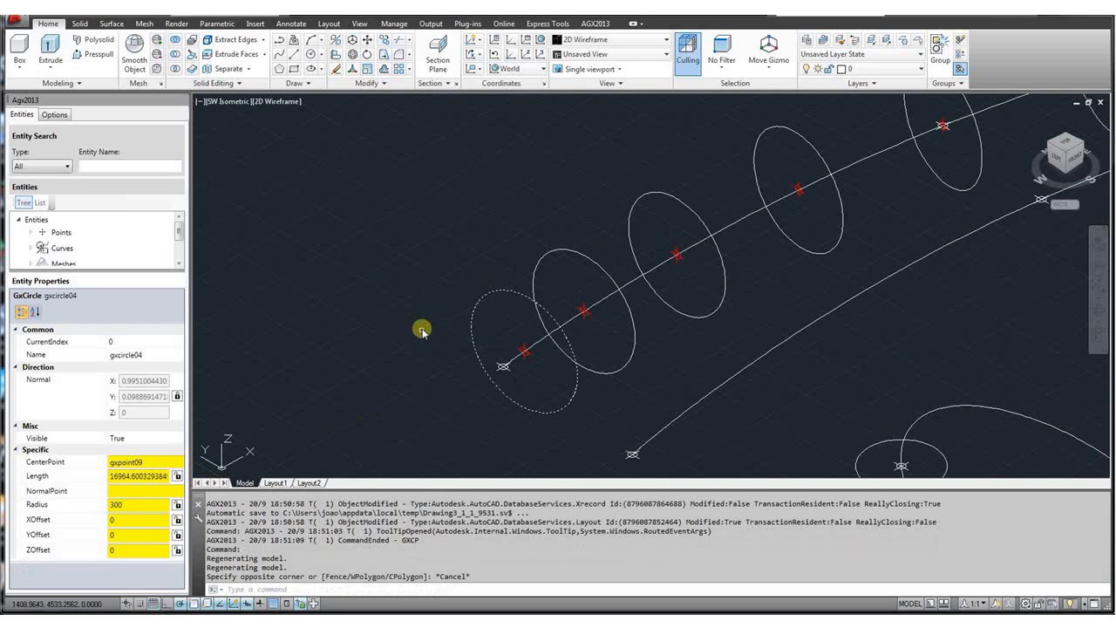
{"action": "left_click", "coordinate": [414, 339]}
{"action": "key", "text": "Escape"}
{"action": "key", "text": "Escape"}
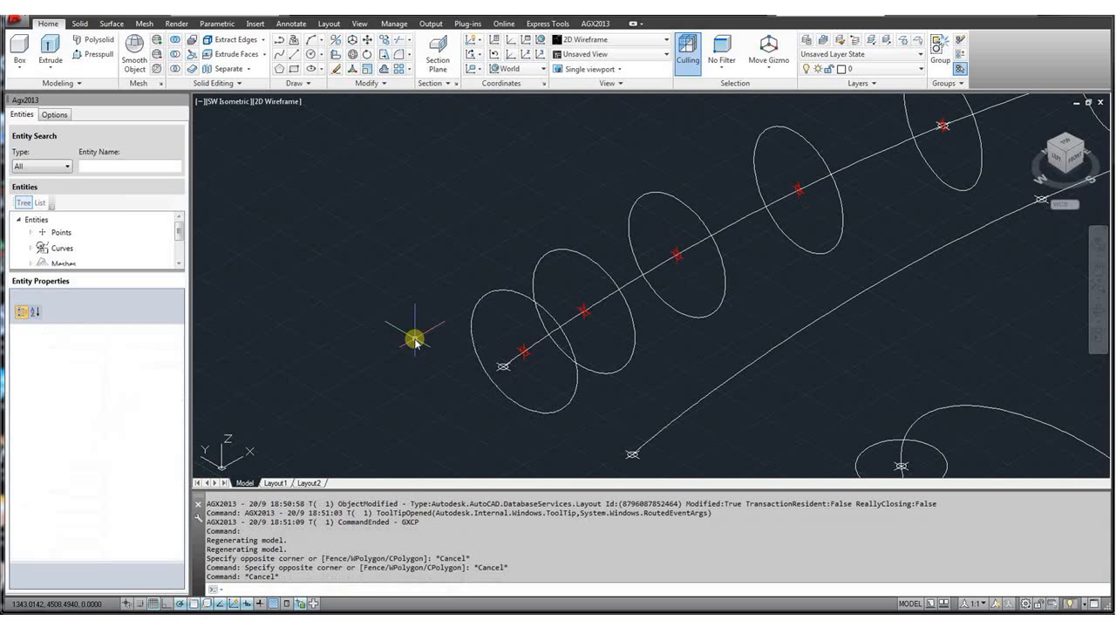
Examine the circles along the upper spline in the SW Isometric view, checking the bay points nearest the spline's start.
{"action": "scroll", "coordinate": [383, 355], "scroll_direction": "down", "scroll_amount": 3}
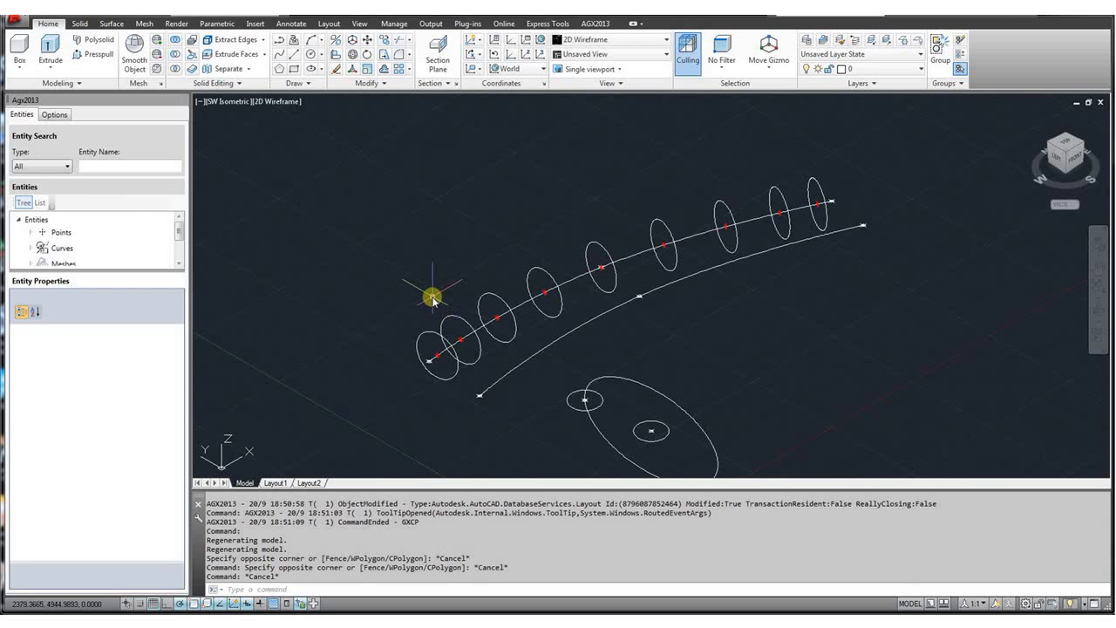
{"action": "scroll", "coordinate": [431, 304], "scroll_direction": "down", "scroll_amount": 1}
{"action": "scroll", "coordinate": [424, 339], "scroll_direction": "up", "scroll_amount": 5}
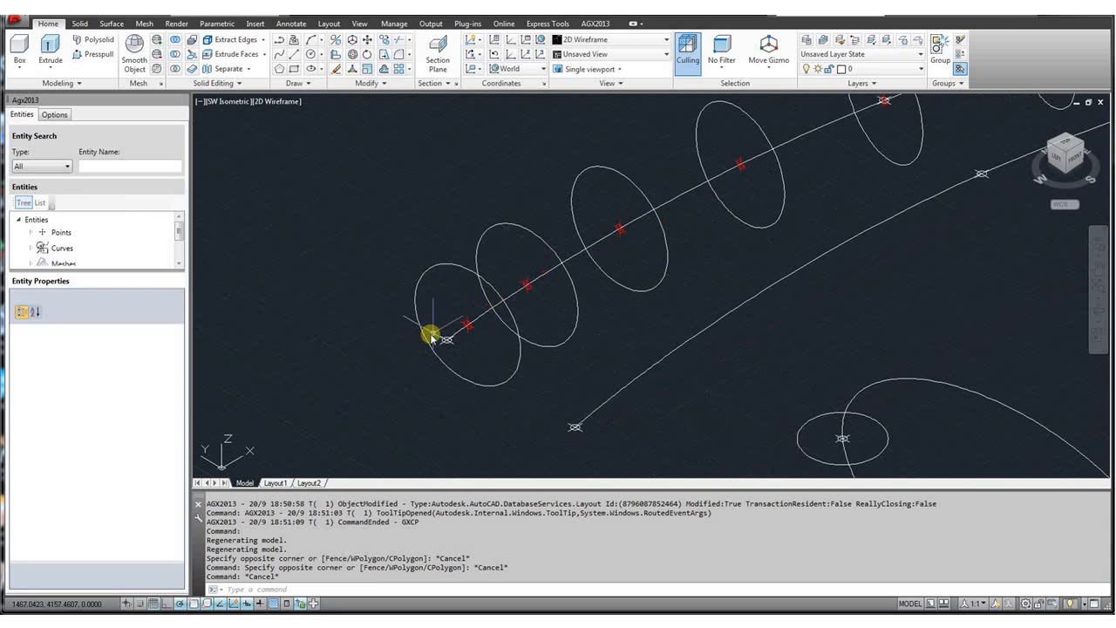
{"action": "scroll", "coordinate": [464, 326], "scroll_direction": "up", "scroll_amount": 2}
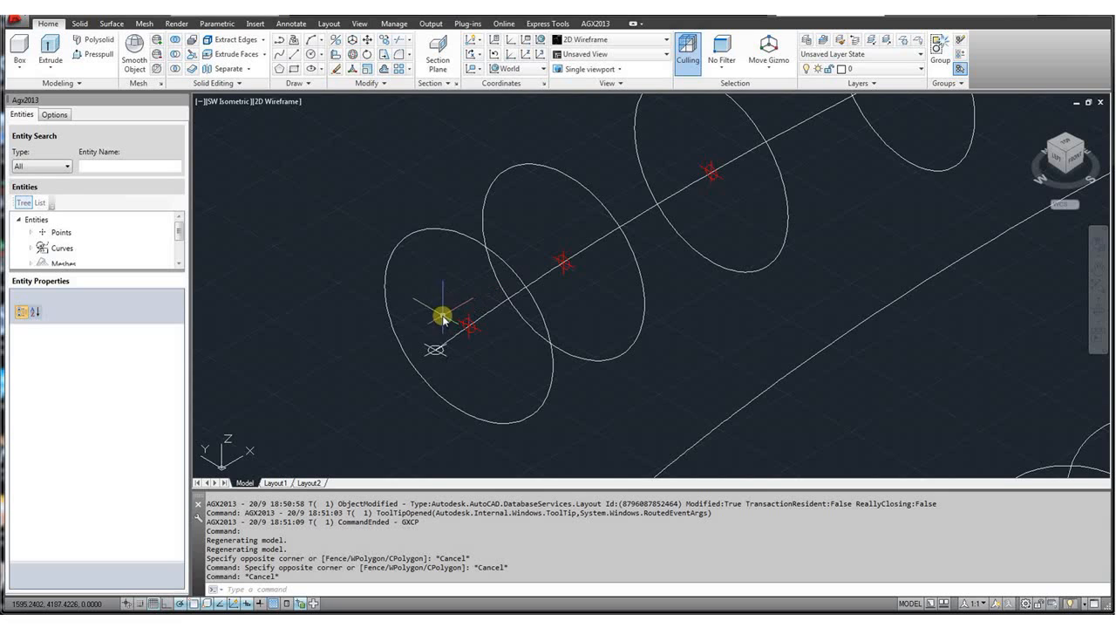
{"action": "left_click", "coordinate": [468, 325]}
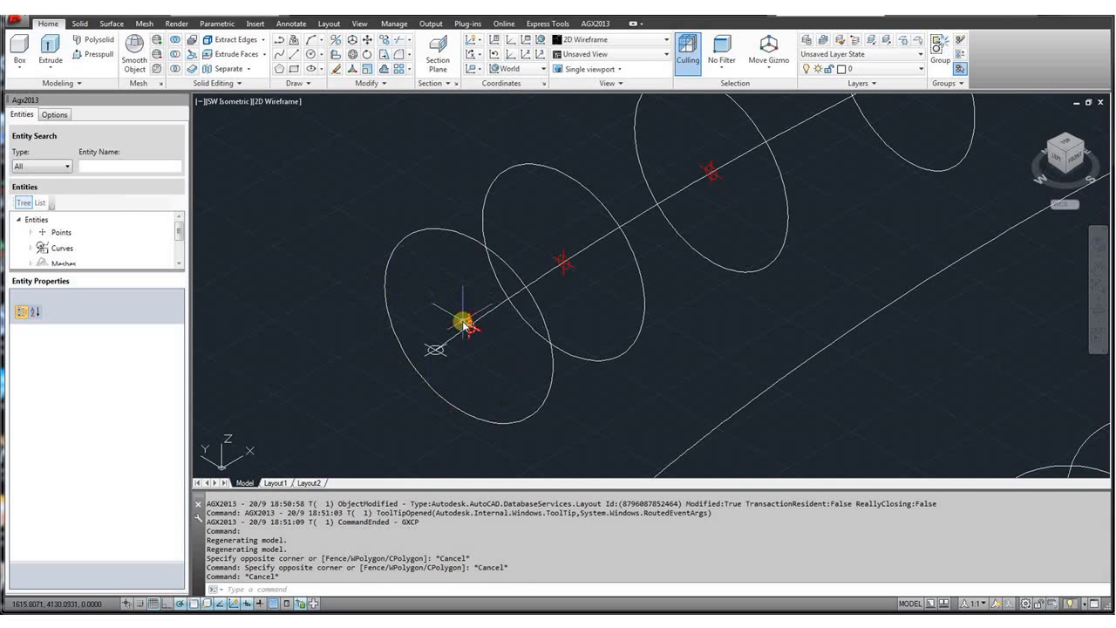
{"action": "scroll", "coordinate": [406, 341], "scroll_direction": "down", "scroll_amount": 3}
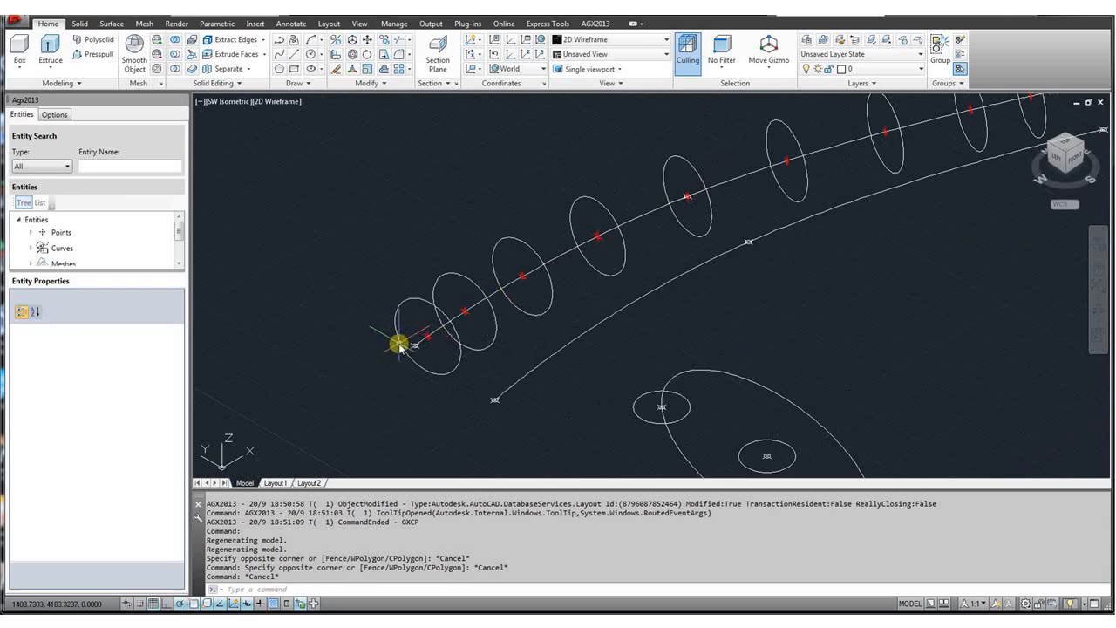
{"action": "scroll", "coordinate": [417, 333], "scroll_direction": "down", "scroll_amount": 2}
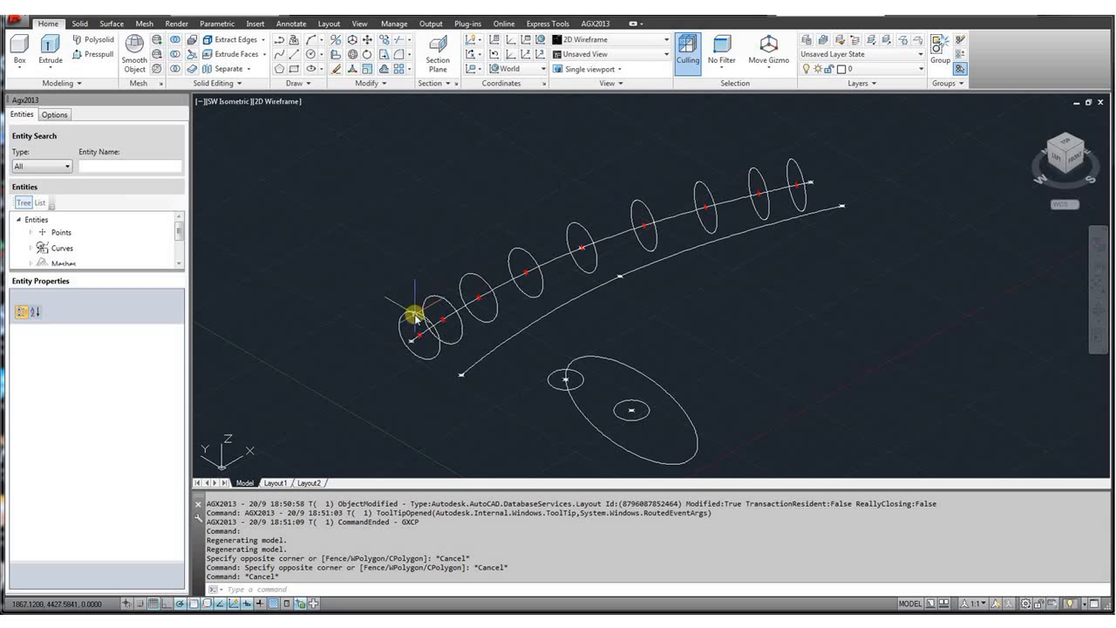
{"action": "scroll", "coordinate": [416, 319], "scroll_direction": "up", "scroll_amount": 2}
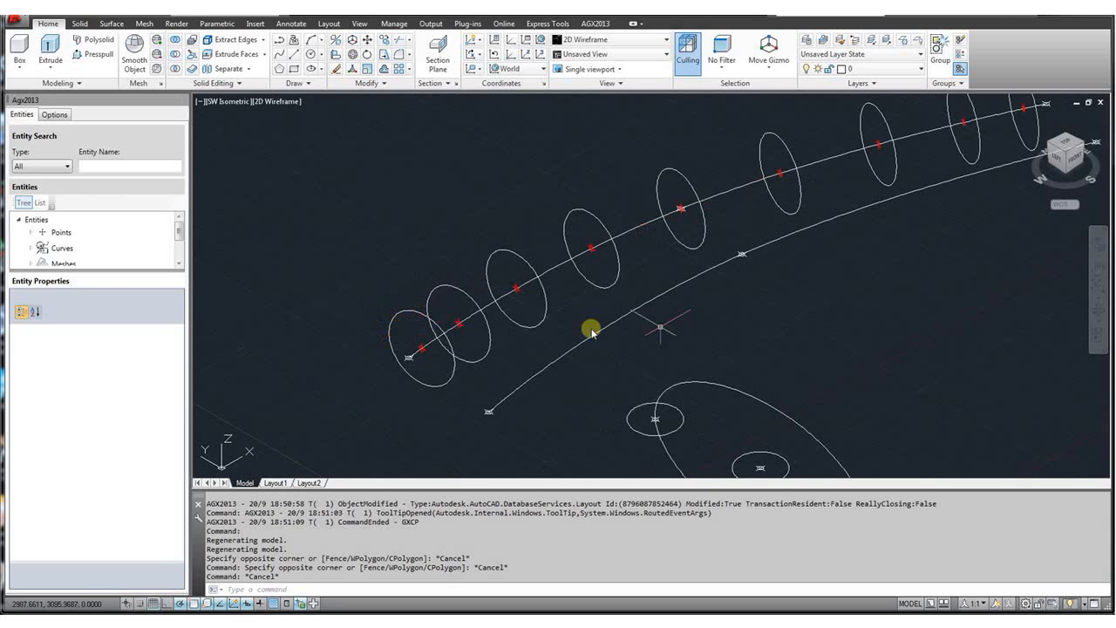
Examine the upper spline's circles in the Top view, checking their orientation relative to the curve.
{"action": "left_click", "coordinate": [1069, 146]}
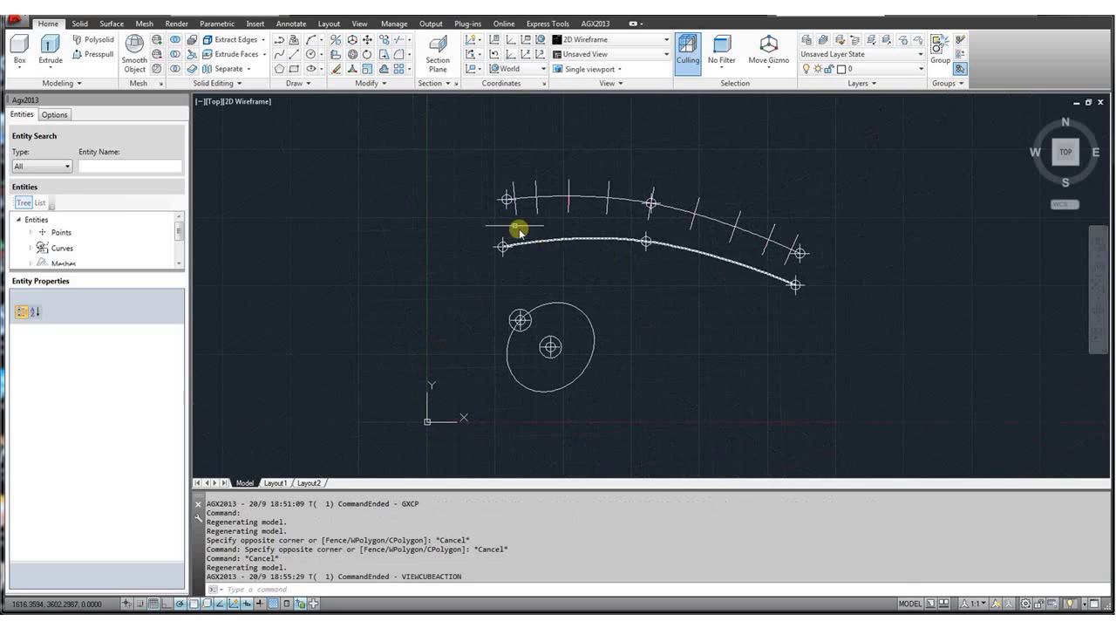
{"action": "scroll", "coordinate": [546, 178], "scroll_direction": "up", "scroll_amount": 3}
{"action": "scroll", "coordinate": [480, 222], "scroll_direction": "up", "scroll_amount": 4}
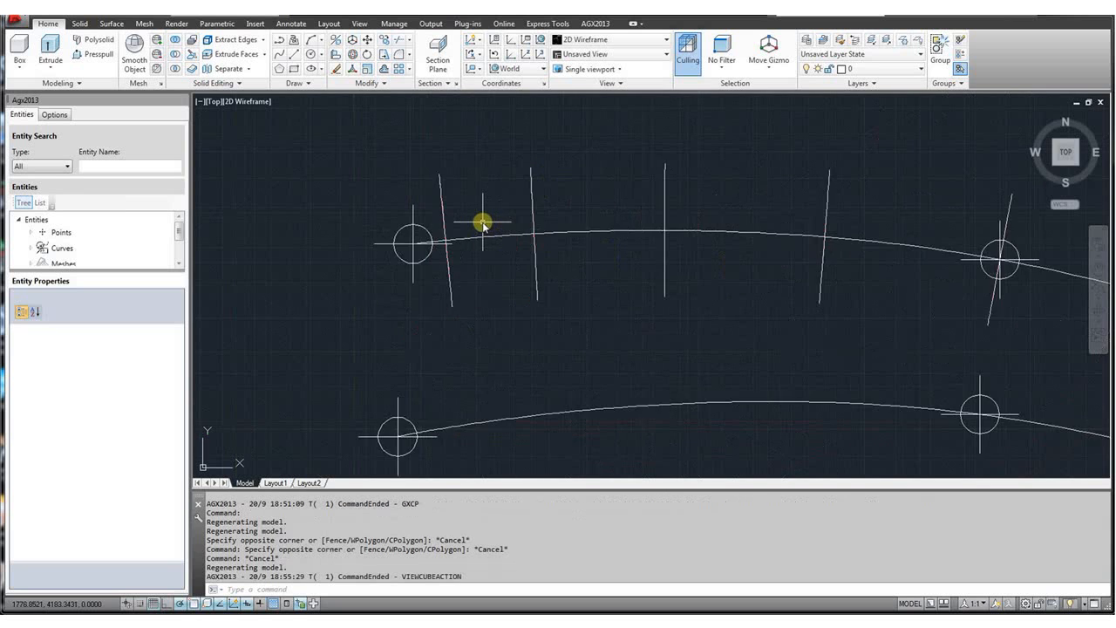
{"action": "scroll", "coordinate": [466, 274], "scroll_direction": "down", "scroll_amount": 2}
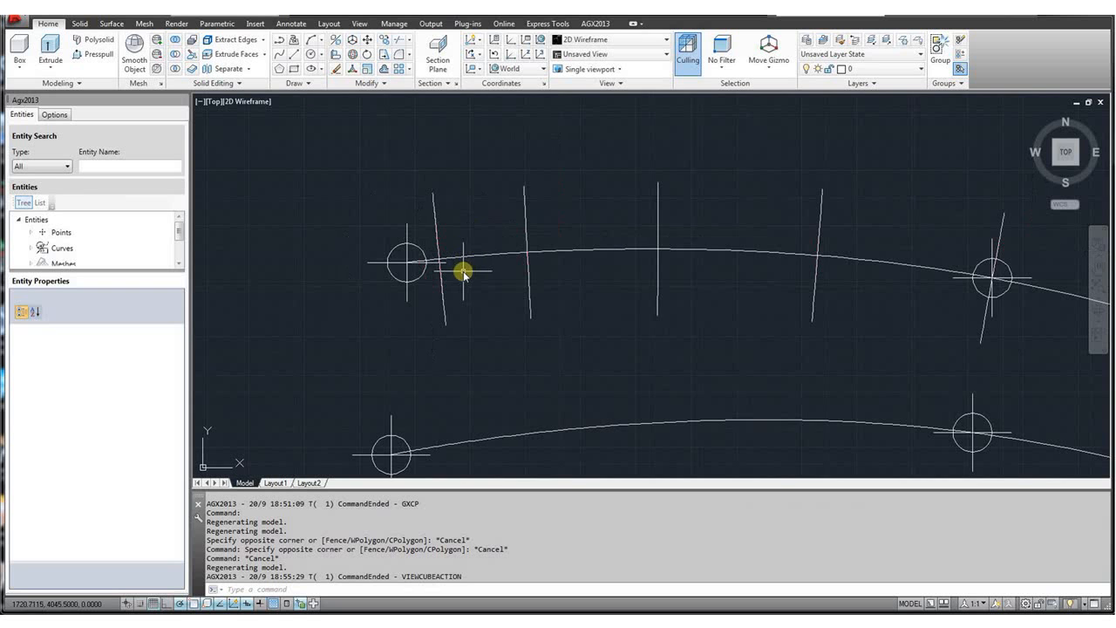
{"action": "scroll", "coordinate": [463, 273], "scroll_direction": "down", "scroll_amount": 2}
{"action": "scroll", "coordinate": [463, 273], "scroll_direction": "down", "scroll_amount": 2}
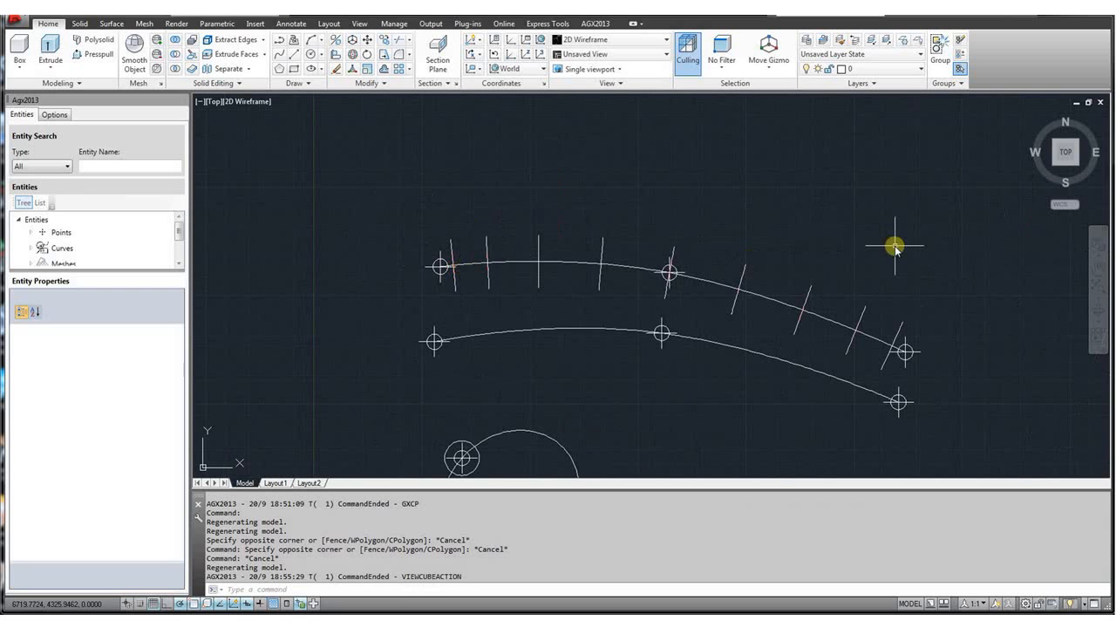
In the SW Isometric view, stretch the upper spline's middle control point straight up to a Z of about 742.
{"action": "left_click_drag", "start_coordinate": [1045, 164], "coordinate": [1052, 166]}
{"action": "left_click", "coordinate": [1052, 165]}
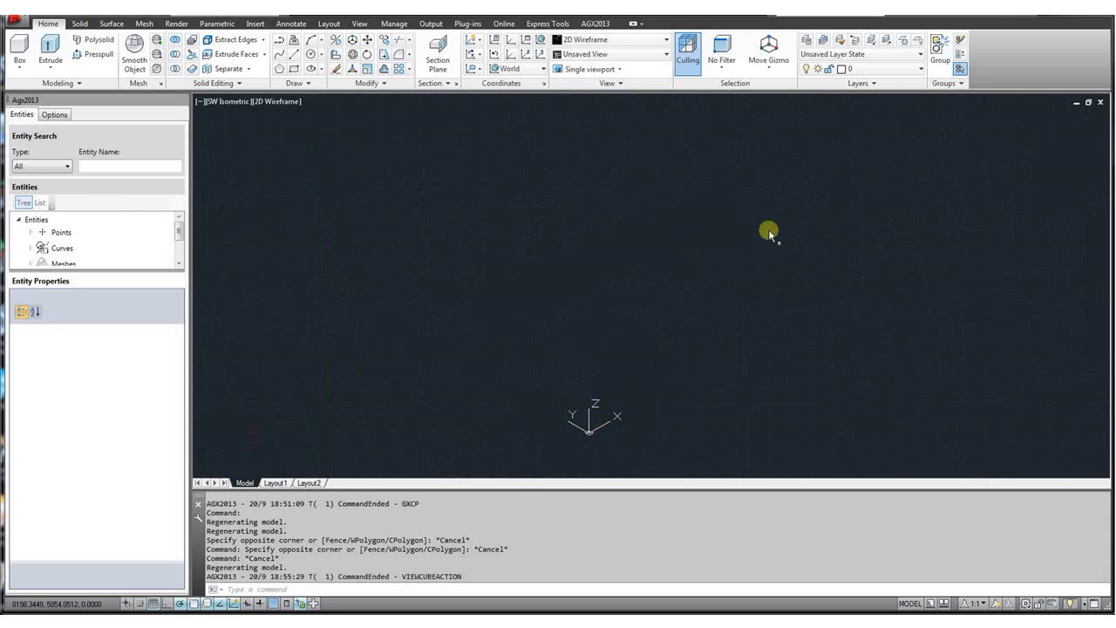
{"action": "scroll", "coordinate": [593, 253], "scroll_direction": "up", "scroll_amount": 4}
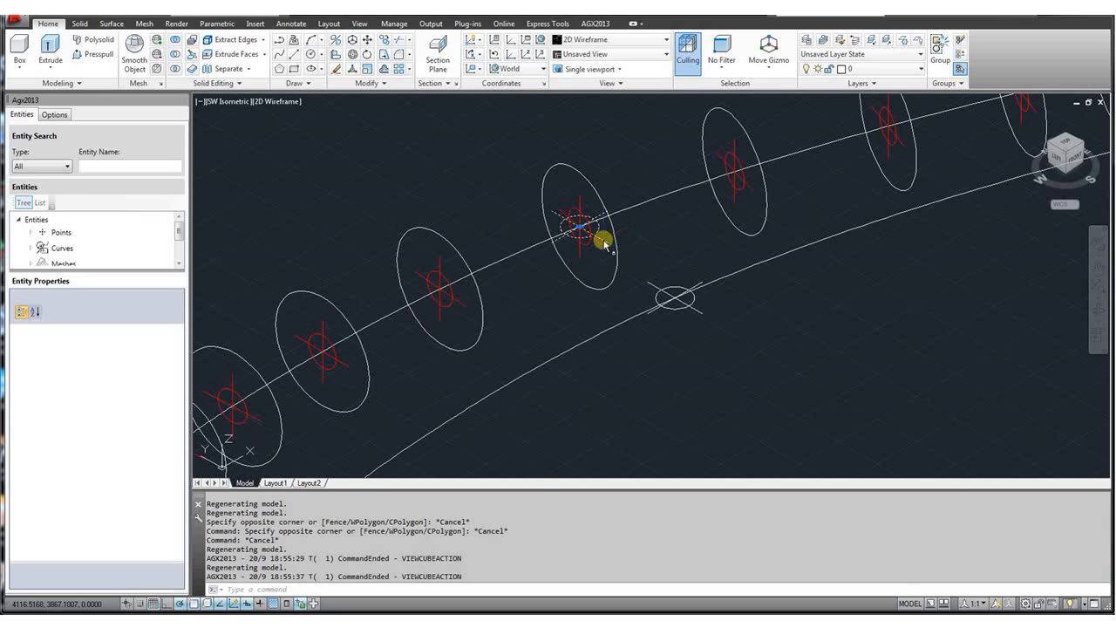
{"action": "left_click", "coordinate": [579, 228]}
{"action": "scroll", "coordinate": [579, 253], "scroll_direction": "down", "scroll_amount": 2}
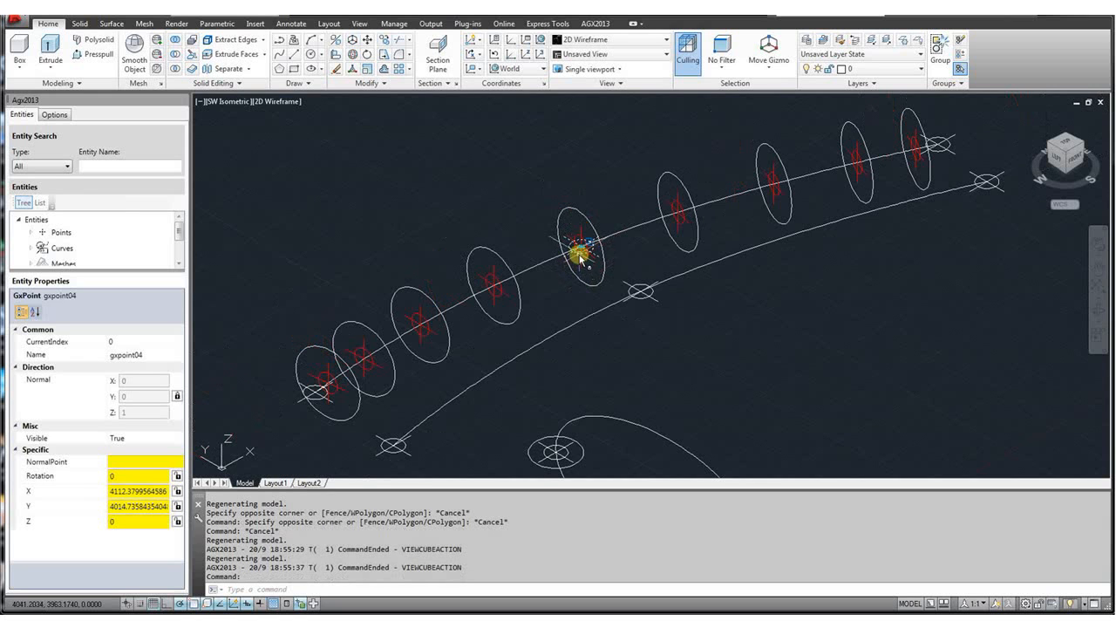
{"action": "left_click", "coordinate": [580, 254]}
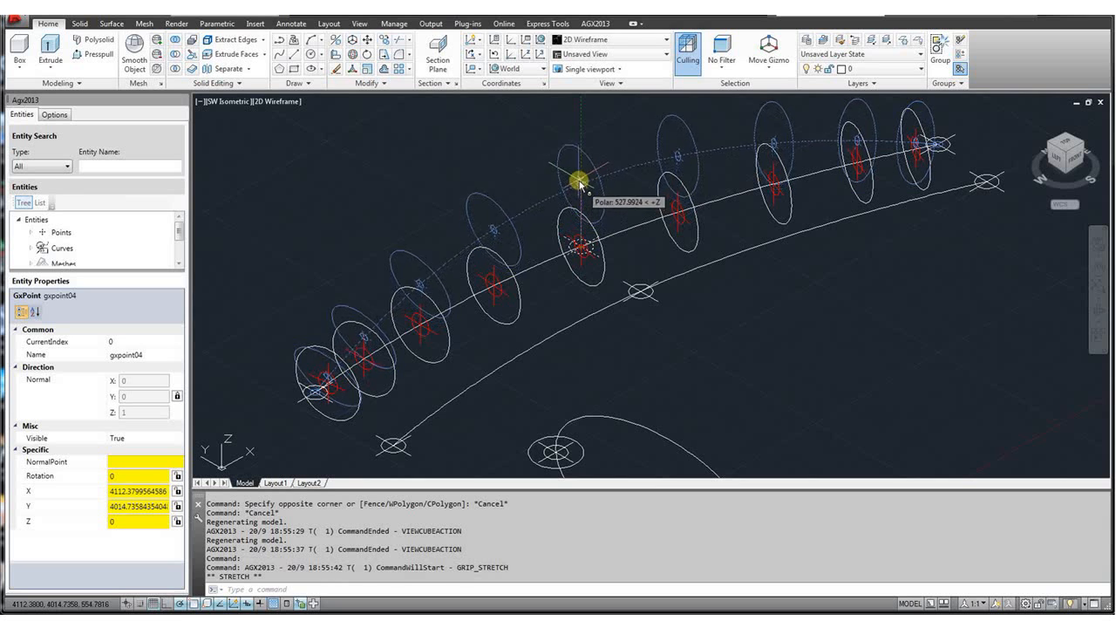
{"action": "left_click", "coordinate": [578, 163]}
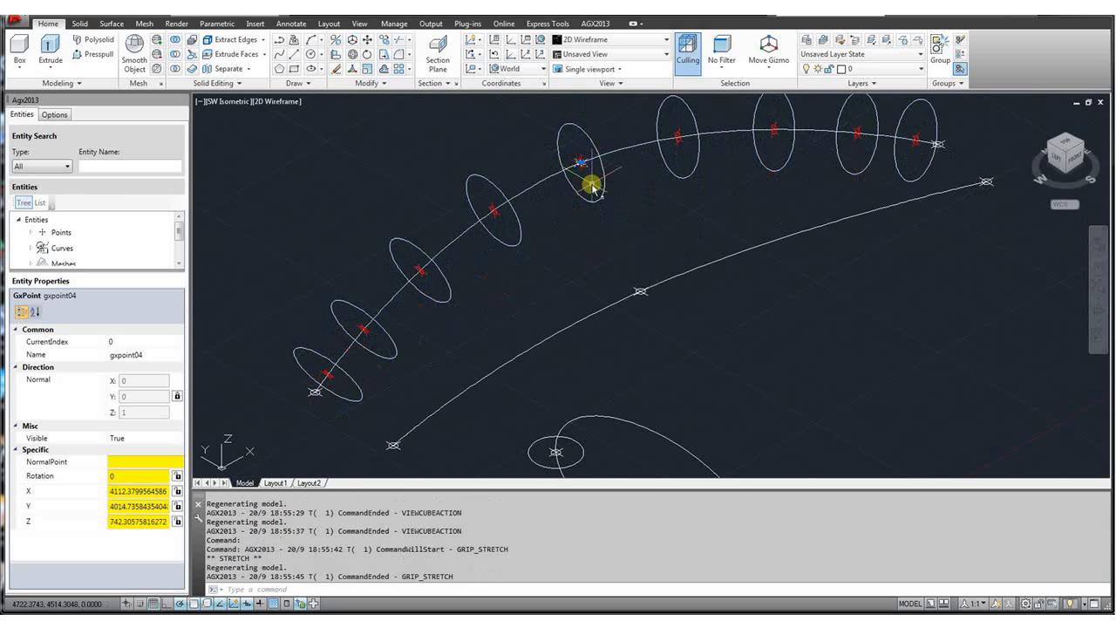
{"action": "key", "text": "Escape"}
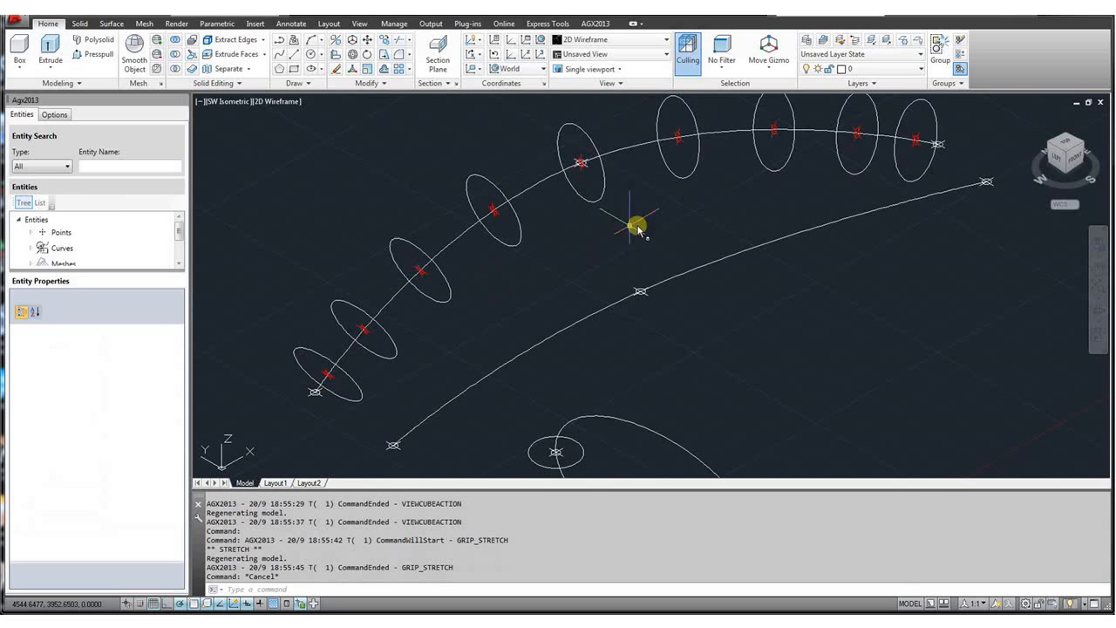
Check the raised spline in the Top view, then stretch its middle control point in SW Isometric to about X 3960, Y 5055.
{"action": "left_click", "coordinate": [1065, 145]}
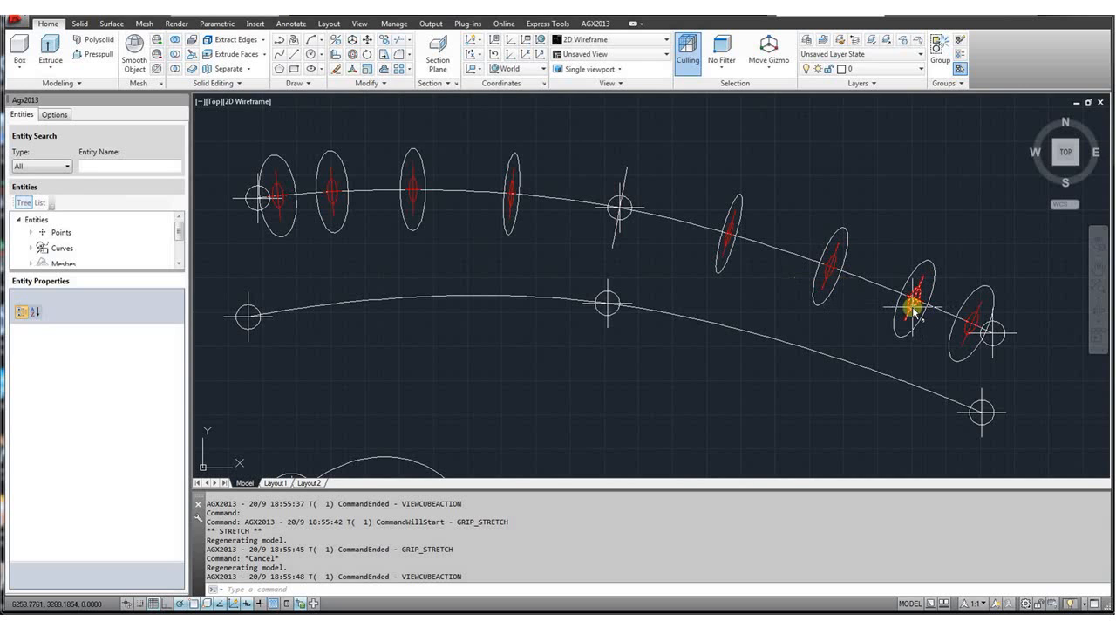
{"action": "scroll", "coordinate": [590, 279], "scroll_direction": "down", "scroll_amount": 2}
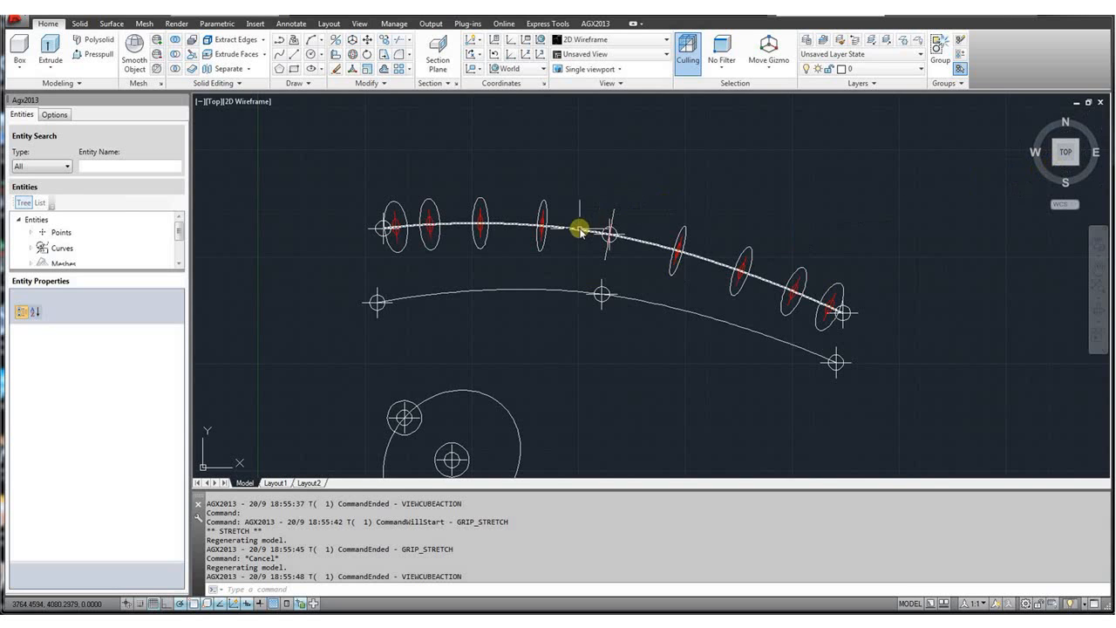
{"action": "scroll", "coordinate": [577, 234], "scroll_direction": "up", "scroll_amount": 2}
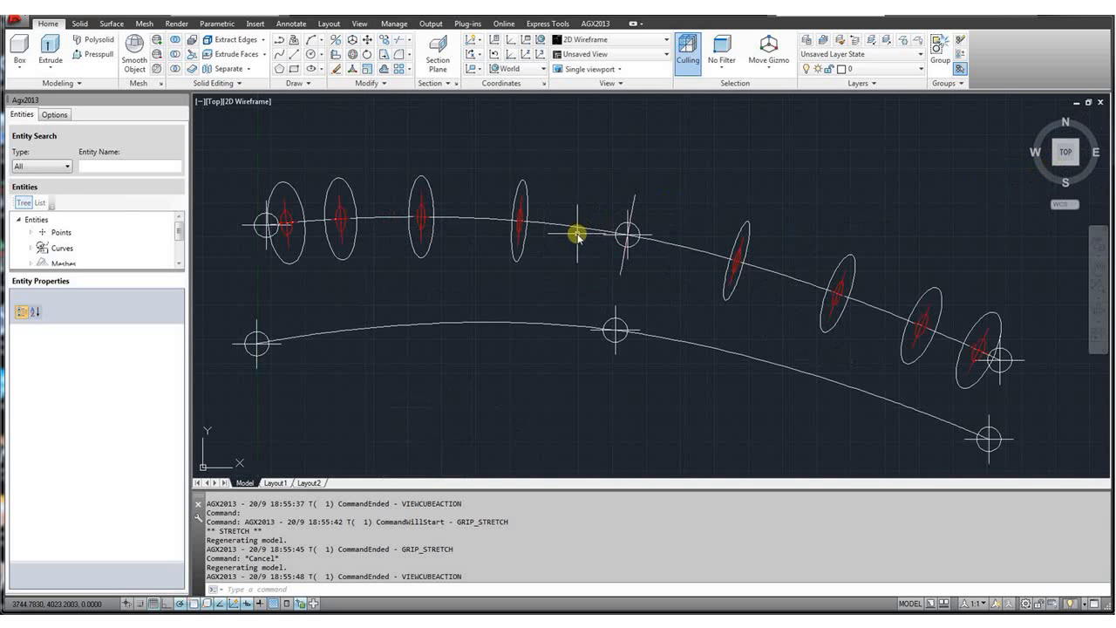
{"action": "left_click", "coordinate": [1058, 170]}
{"action": "scroll", "coordinate": [705, 241], "scroll_direction": "up", "scroll_amount": 5}
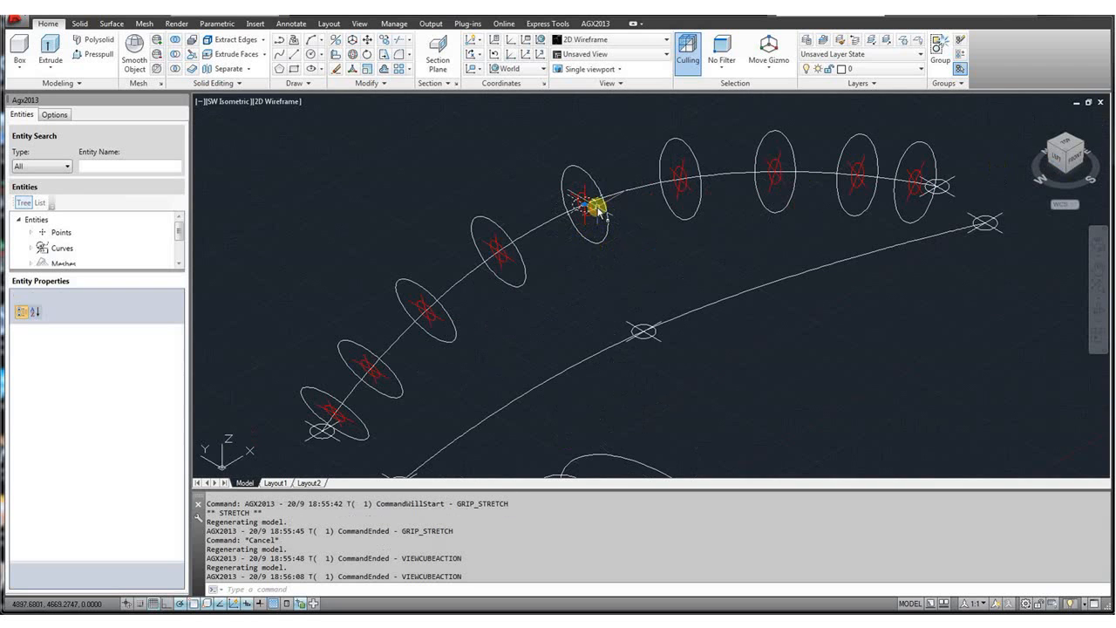
{"action": "left_click", "coordinate": [598, 210]}
{"action": "left_click", "coordinate": [585, 204]}
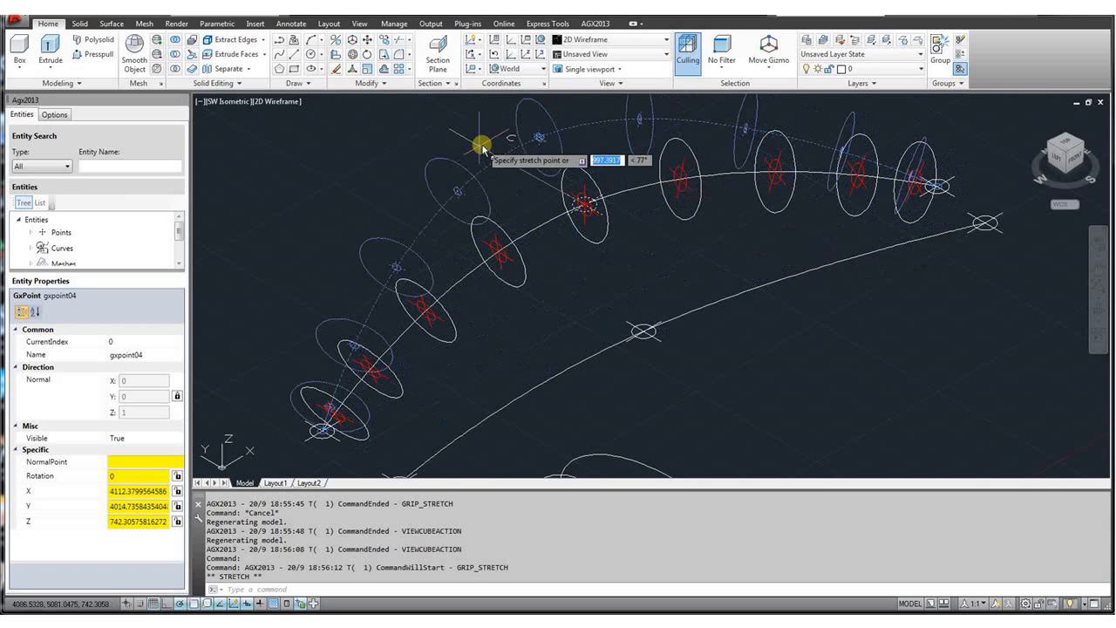
{"action": "left_click", "coordinate": [467, 154]}
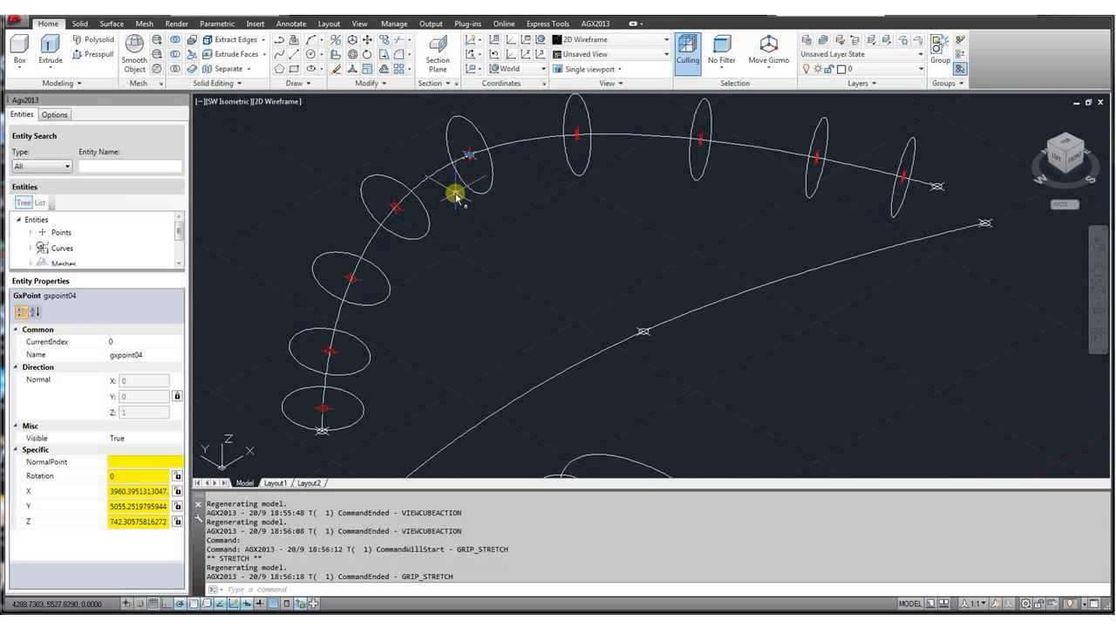
Stretch the upper spline's middle control point towards the lower spline to about X 3851, Y 3428 and inspect the circles.
{"action": "left_click", "coordinate": [469, 154]}
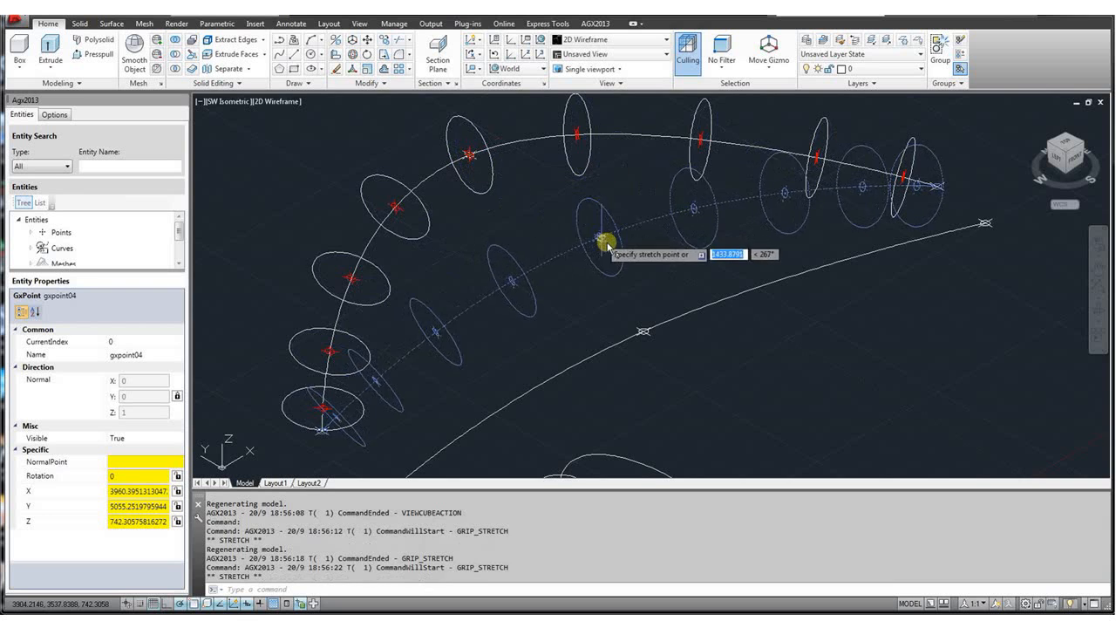
{"action": "left_click", "coordinate": [614, 251]}
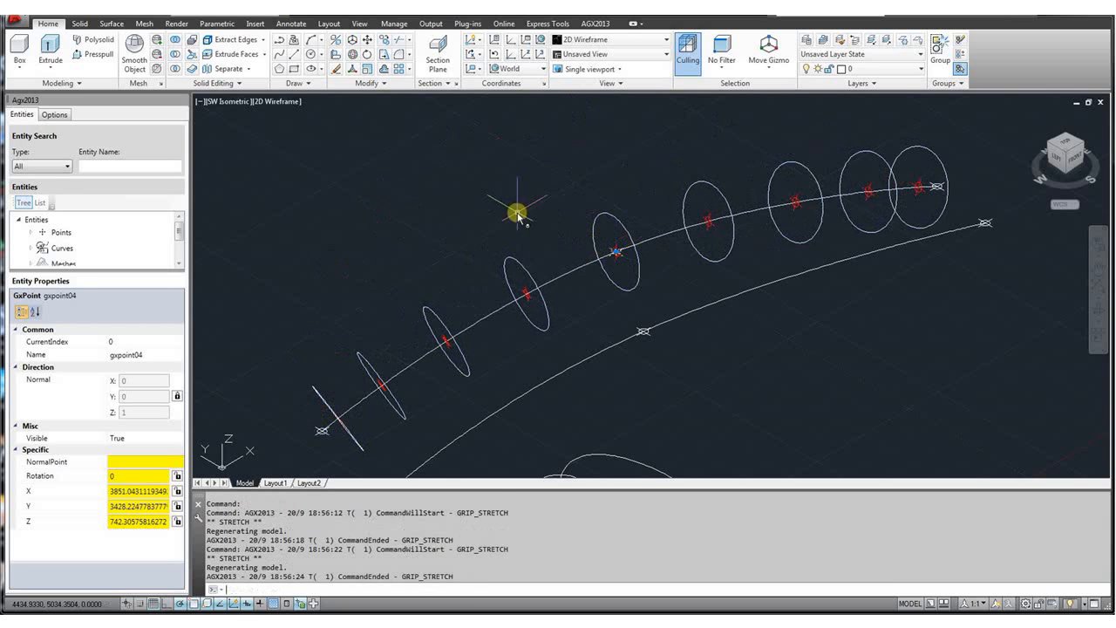
{"action": "key", "text": "Escape"}
{"action": "scroll", "coordinate": [528, 217], "scroll_direction": "down", "scroll_amount": 2}
{"action": "scroll", "coordinate": [521, 363], "scroll_direction": "up", "scroll_amount": 2}
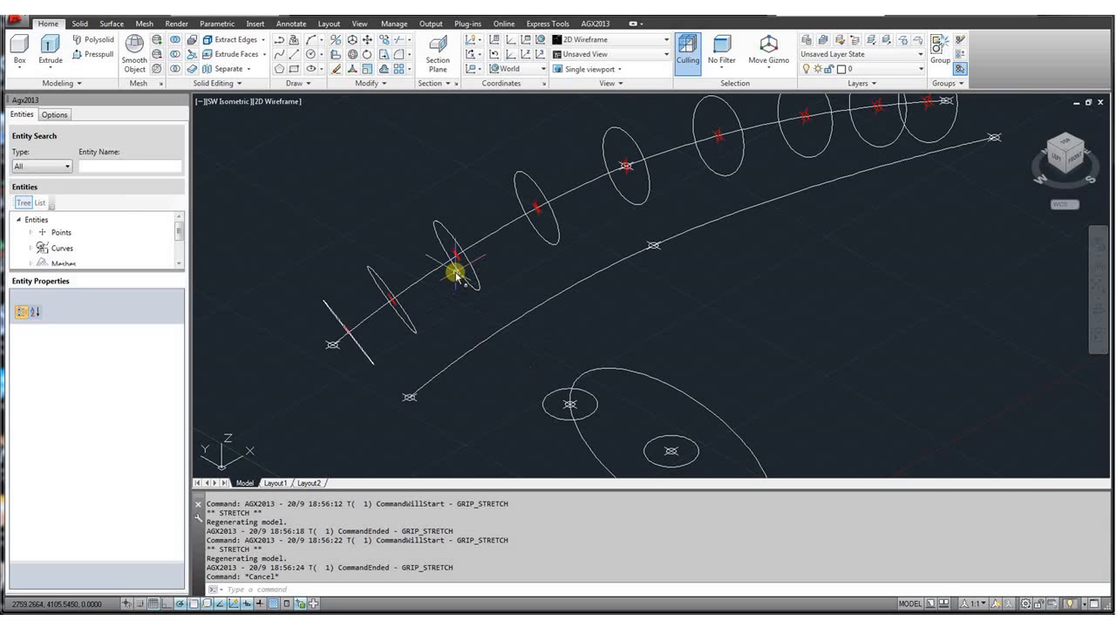
{"action": "scroll", "coordinate": [455, 324], "scroll_direction": "down", "scroll_amount": 1}
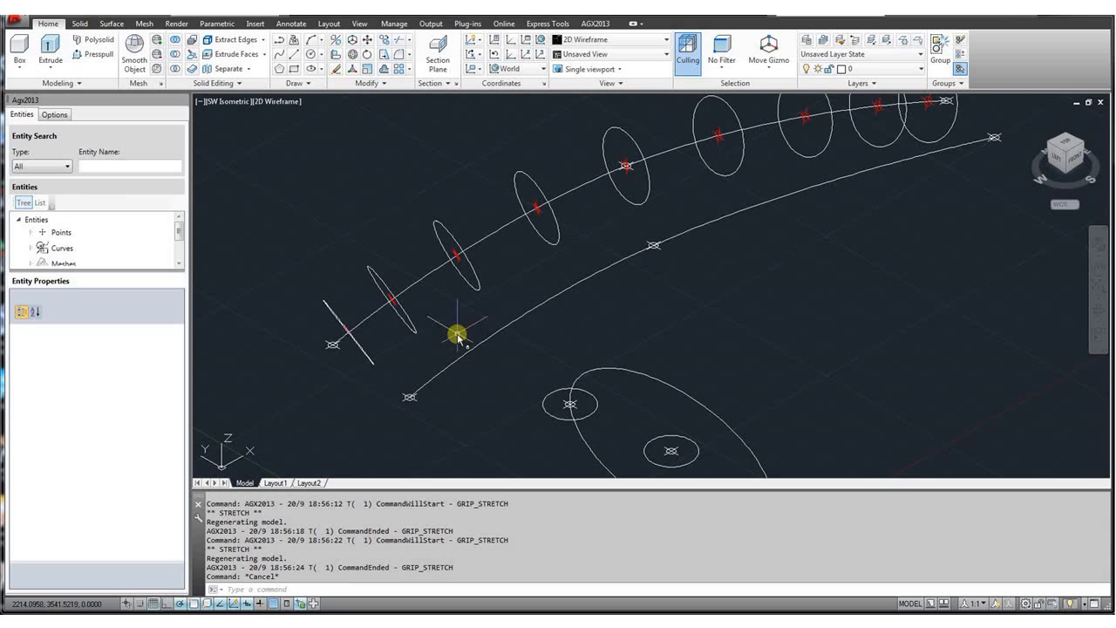
{"action": "scroll", "coordinate": [458, 327], "scroll_direction": "down", "scroll_amount": 1}
{"action": "scroll", "coordinate": [458, 326], "scroll_direction": "up", "scroll_amount": 1}
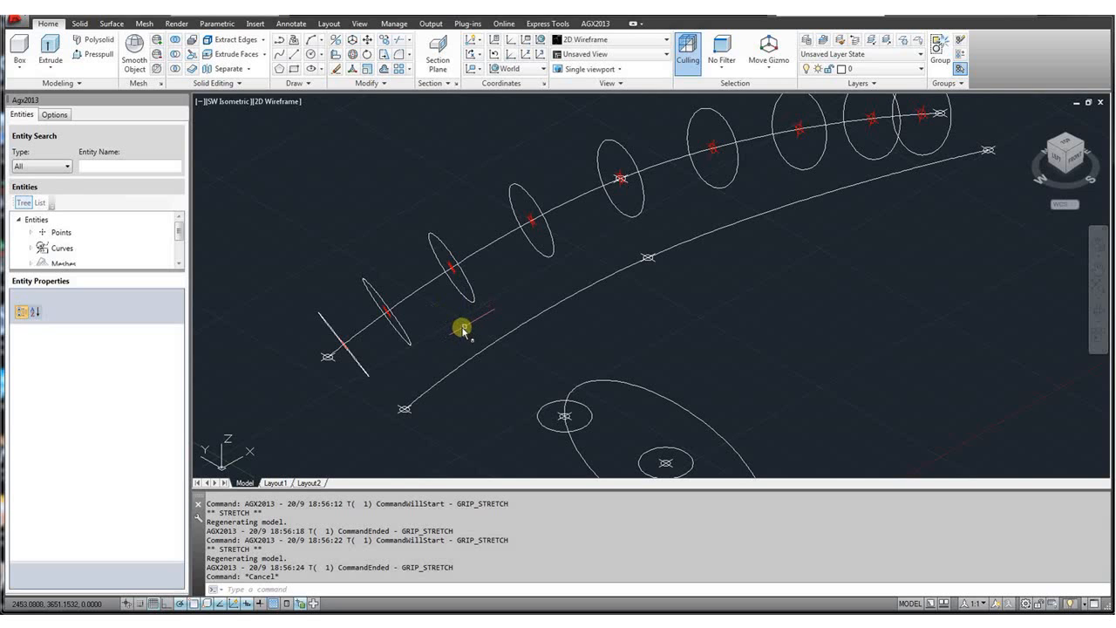
Delete the set of circles centred on the upper spline's bay points.
{"action": "left_click", "coordinate": [469, 279]}
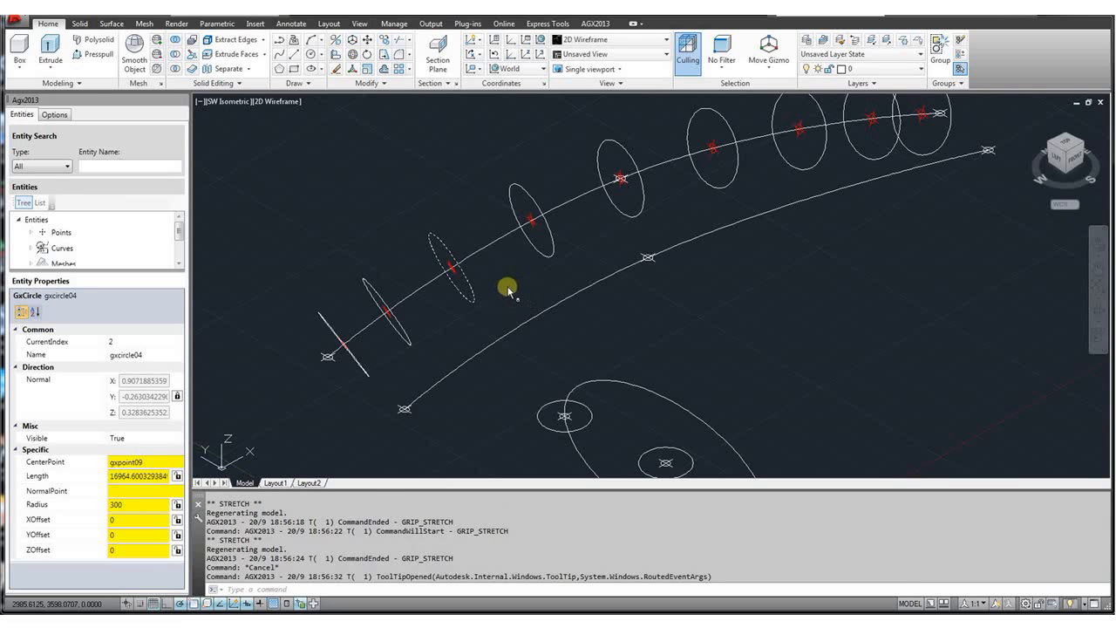
{"action": "key", "text": "Delete"}
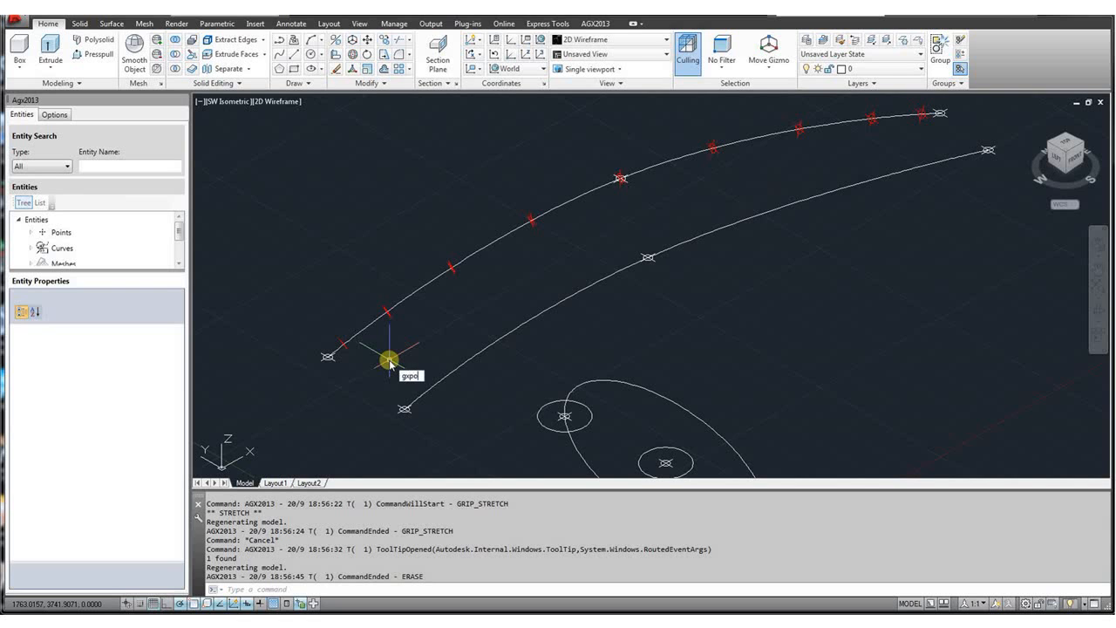
Place GX points by Bays on Curve on the lower spline, using 10 bays and excluding its start and end.
{"action": "type", "text": "gxpo"}
{"action": "key", "text": "Return"}
{"action": "key", "text": "Down"}
{"action": "key", "text": "Down"}
{"action": "key", "text": "Down"}
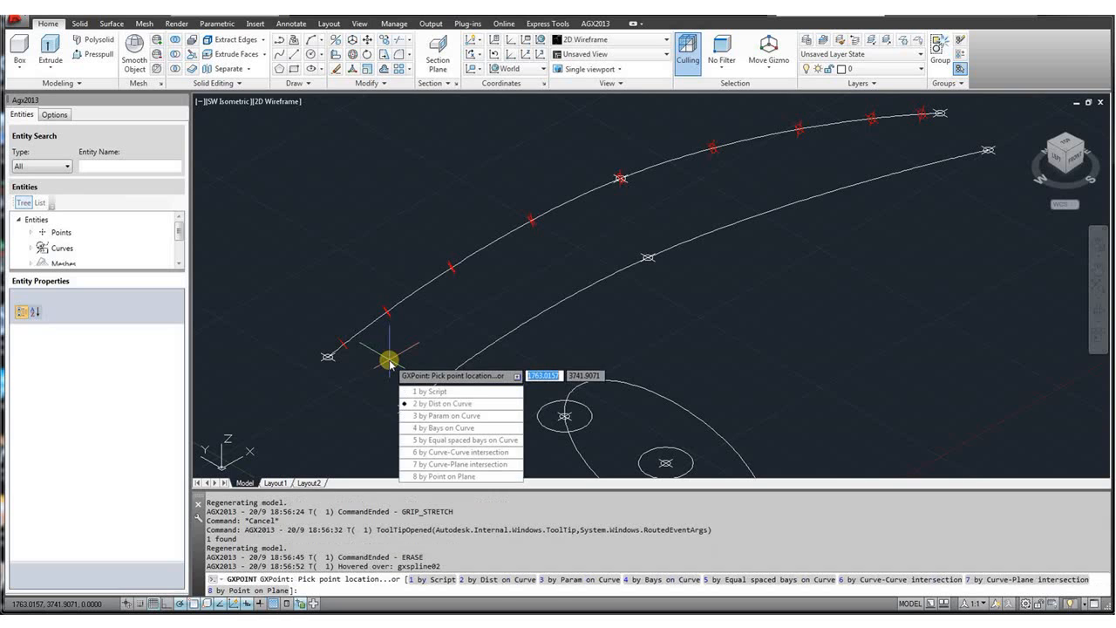
{"action": "key", "text": "Down"}
{"action": "key", "text": "Return"}
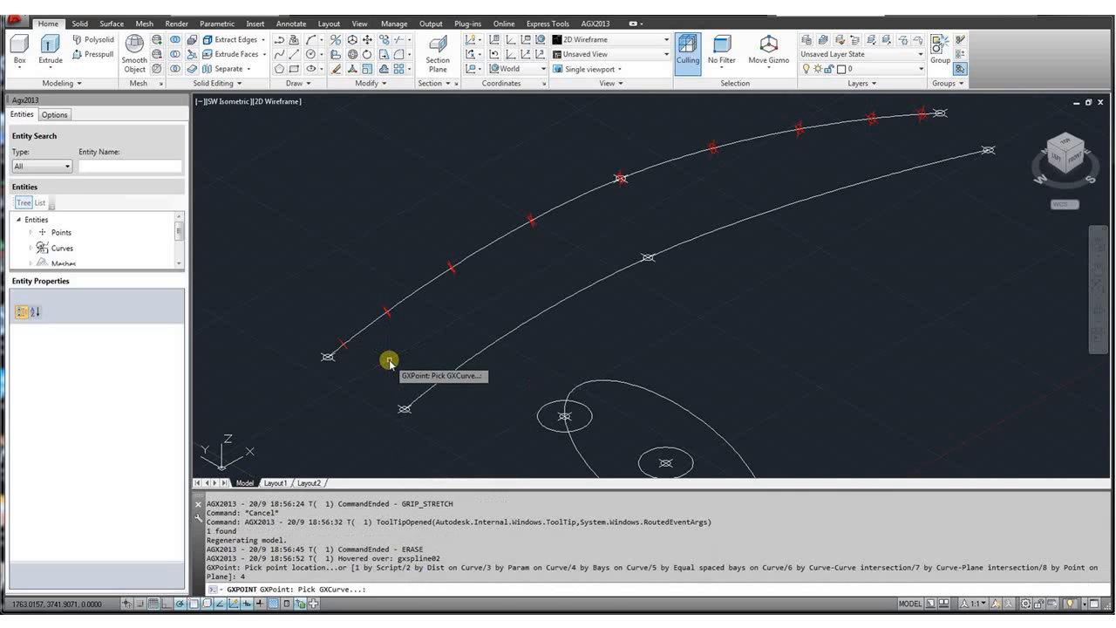
{"action": "left_click", "coordinate": [442, 380]}
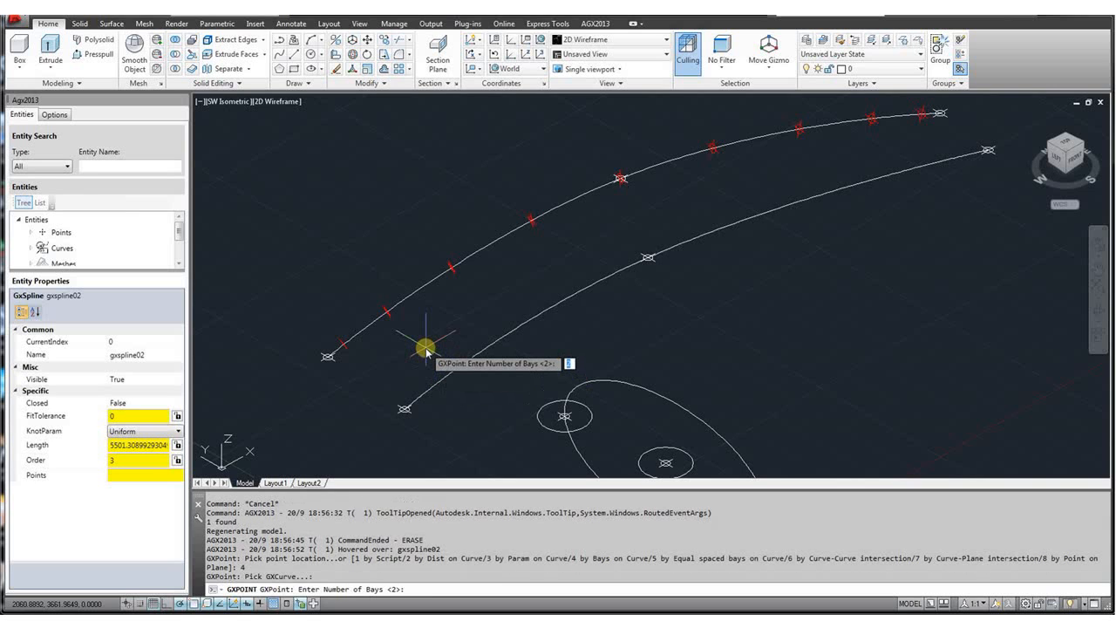
{"action": "key", "text": "Return"}
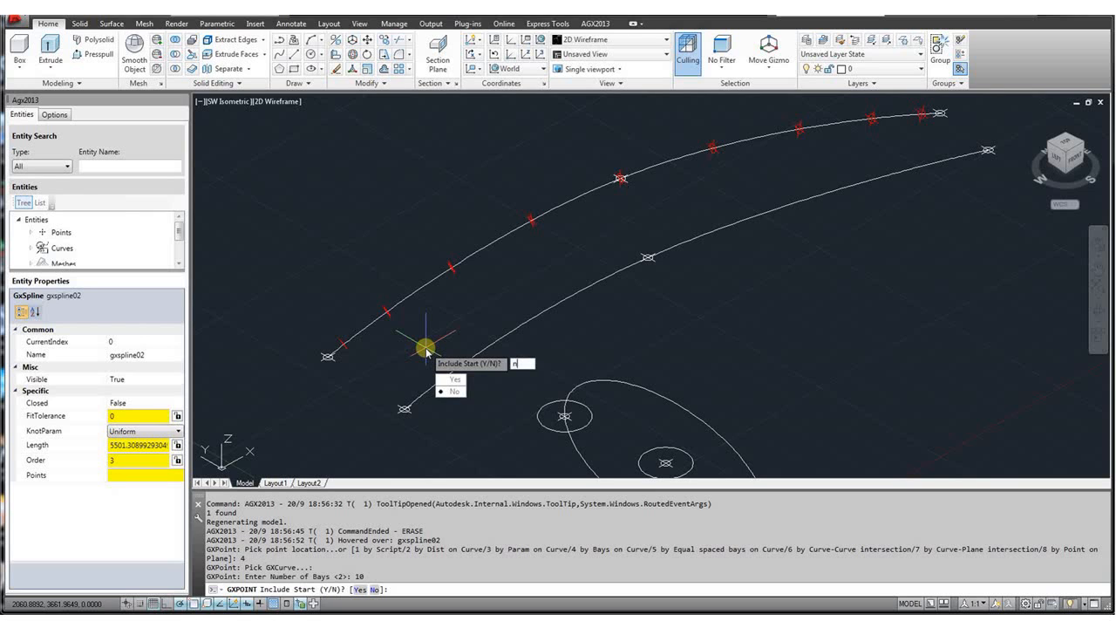
{"action": "key", "text": "Return"}
{"action": "key", "text": "Return"}
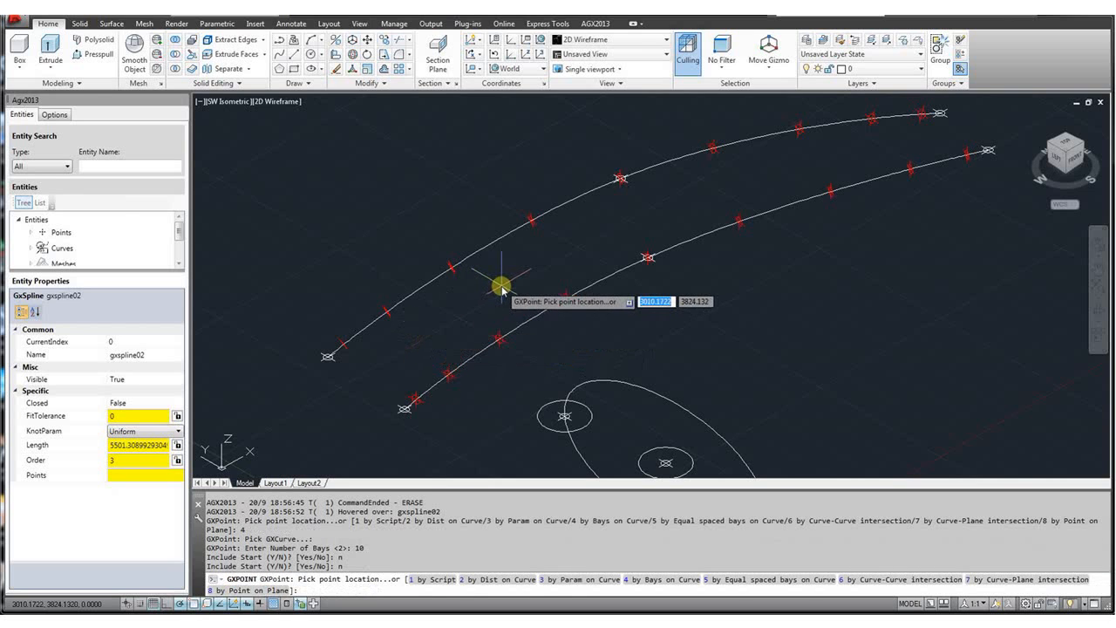
{"action": "key", "text": "Escape"}
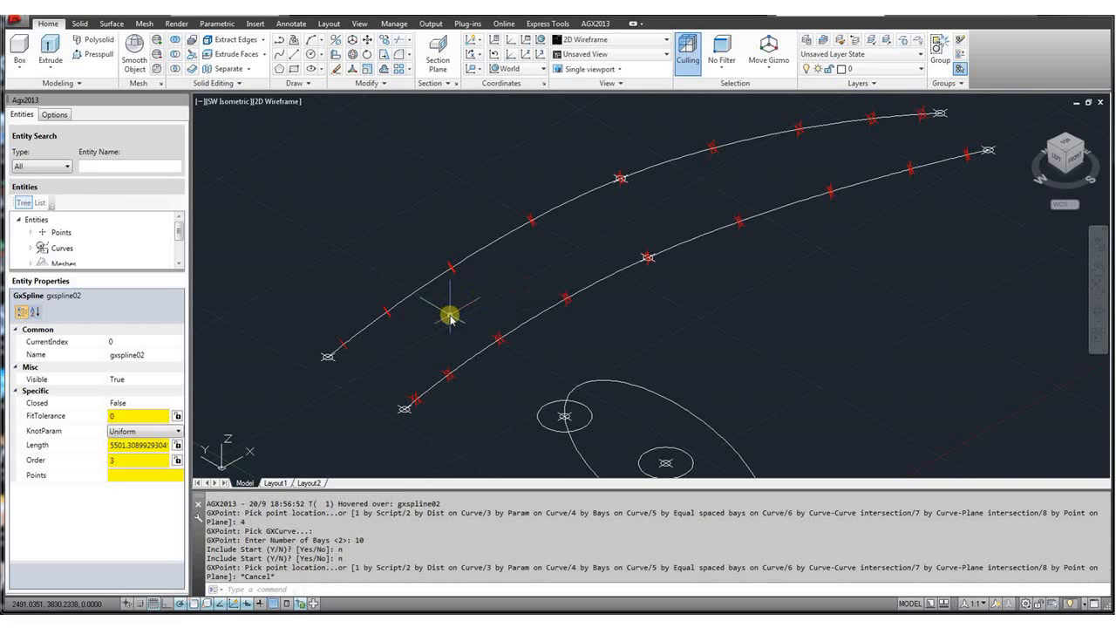
Create GX circles by Centre Point & Radius Point, centred on the upper spline's bay points, with the lower spline's bay points as radius points and zero offsets.
{"action": "type", "text": "gxc"}
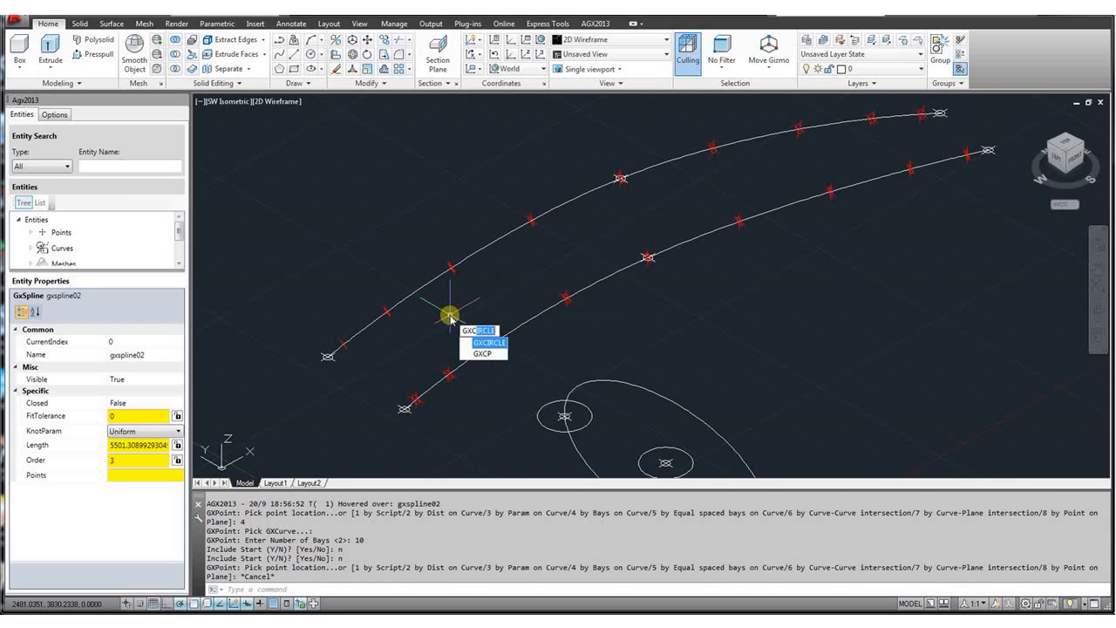
{"action": "key", "text": "Return"}
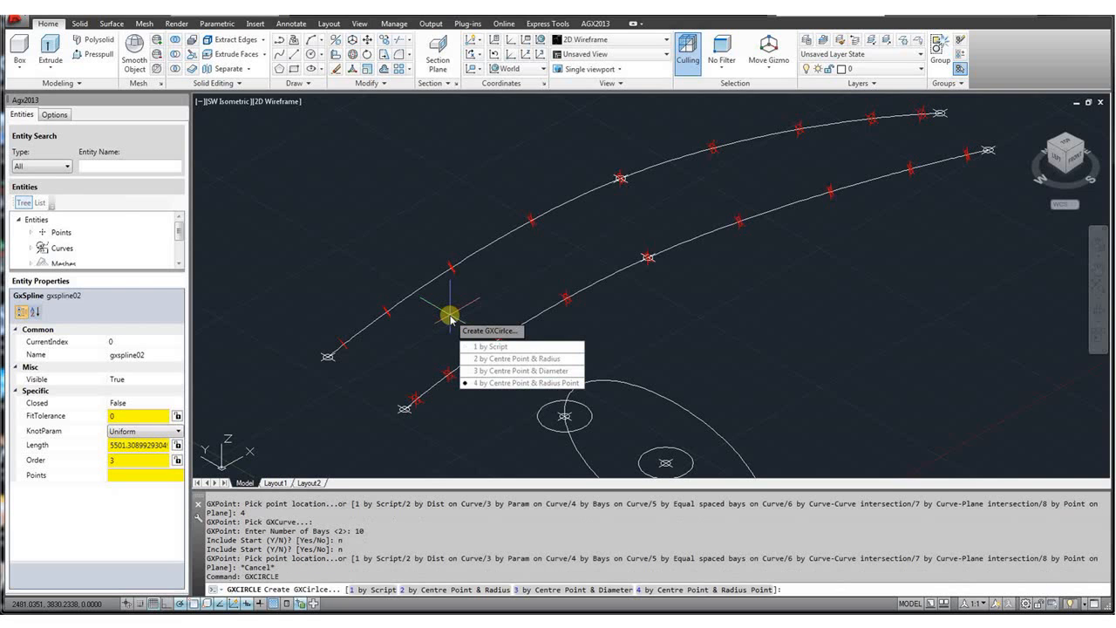
{"action": "type", "text": "4"}
{"action": "key", "text": "Return"}
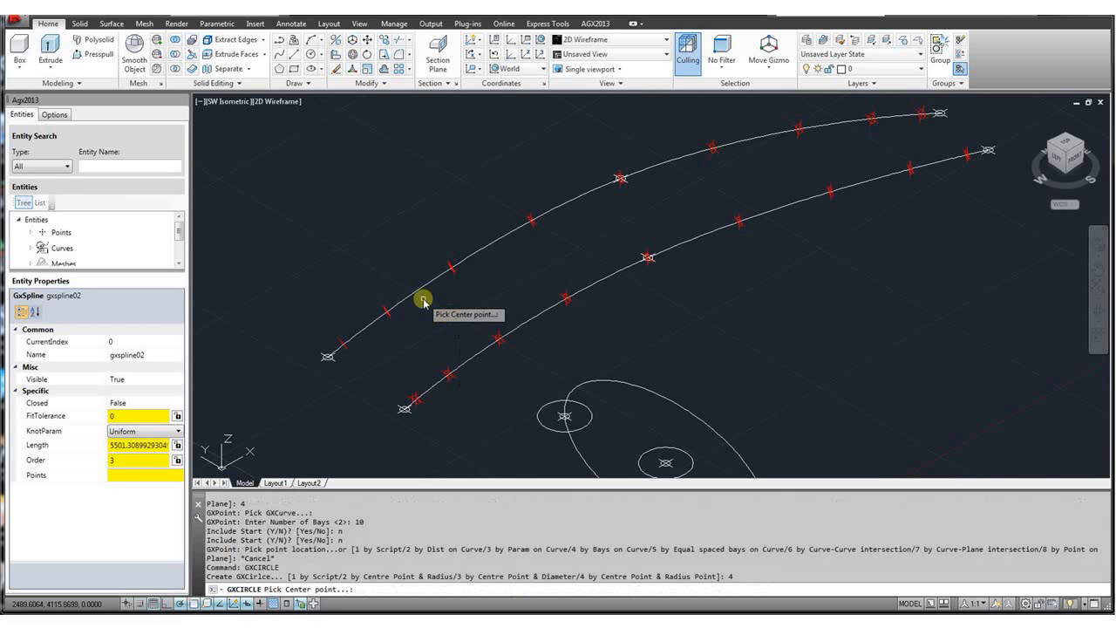
{"action": "left_click", "coordinate": [453, 272]}
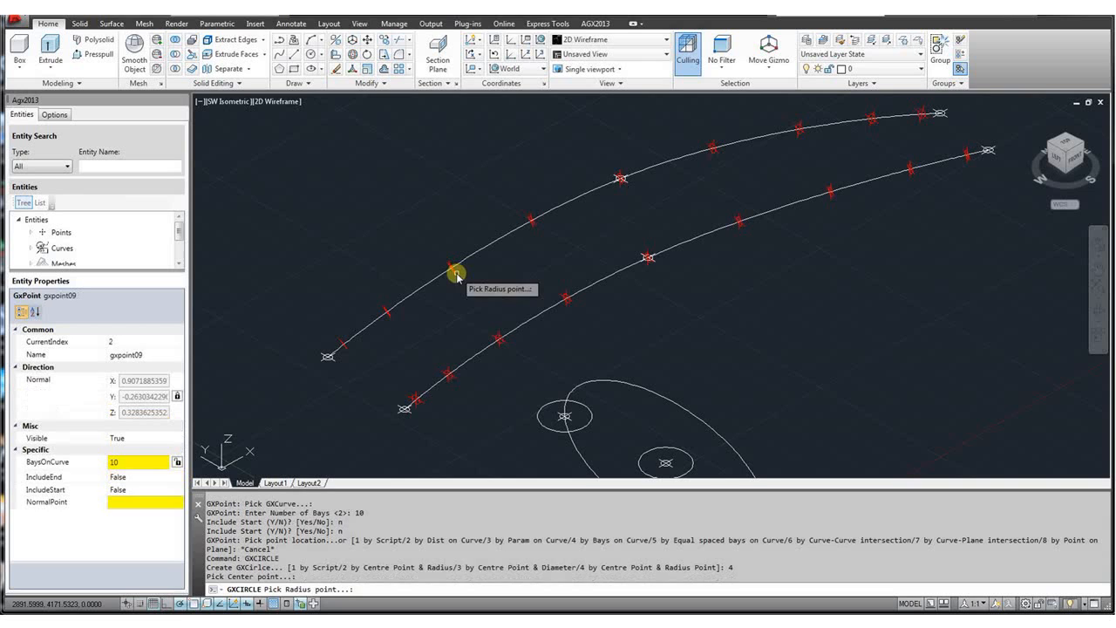
{"action": "left_click", "coordinate": [494, 338]}
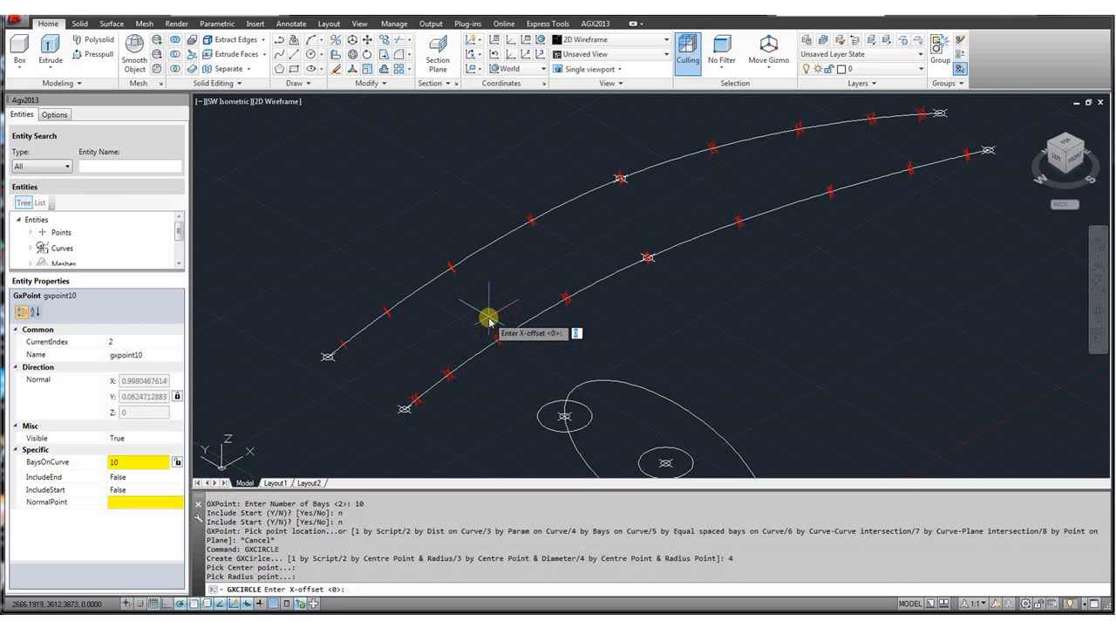
{"action": "key", "text": "Return"}
{"action": "key", "text": "Return"}
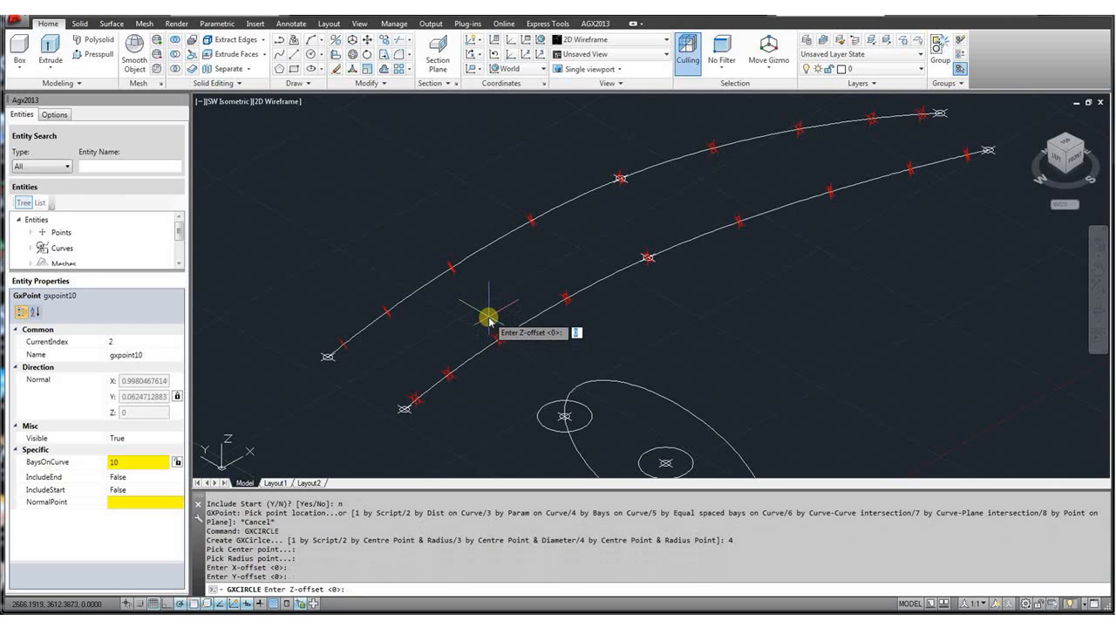
{"action": "key", "text": "Return"}
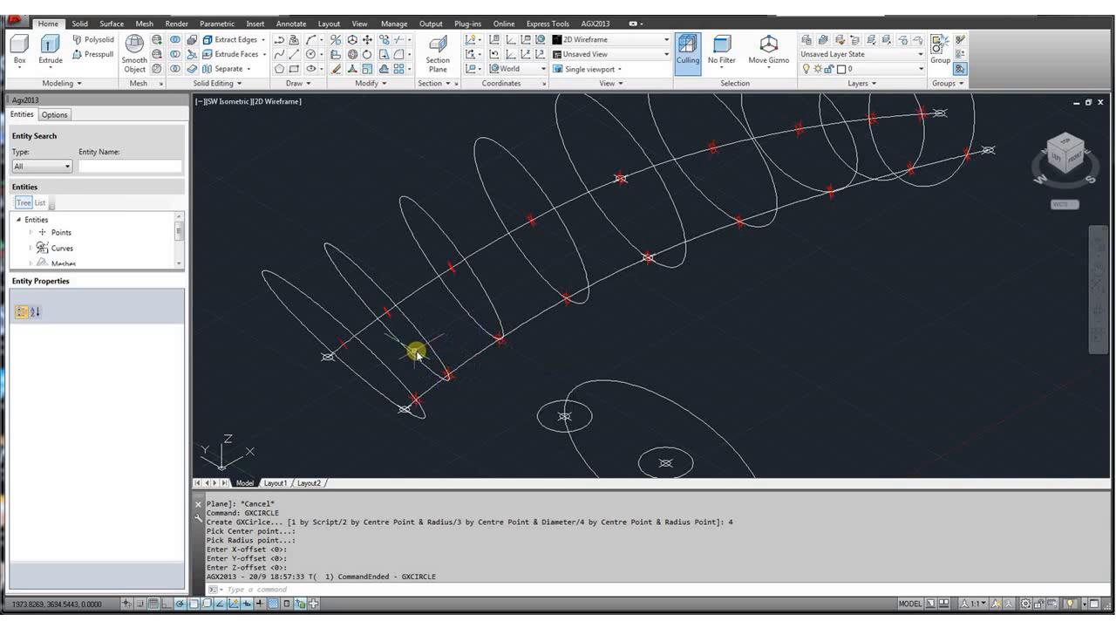
Examine in the Front, SW Isometric and Top views how the circles relate to the bay points of both splines.
{"action": "left_click", "coordinate": [1075, 159]}
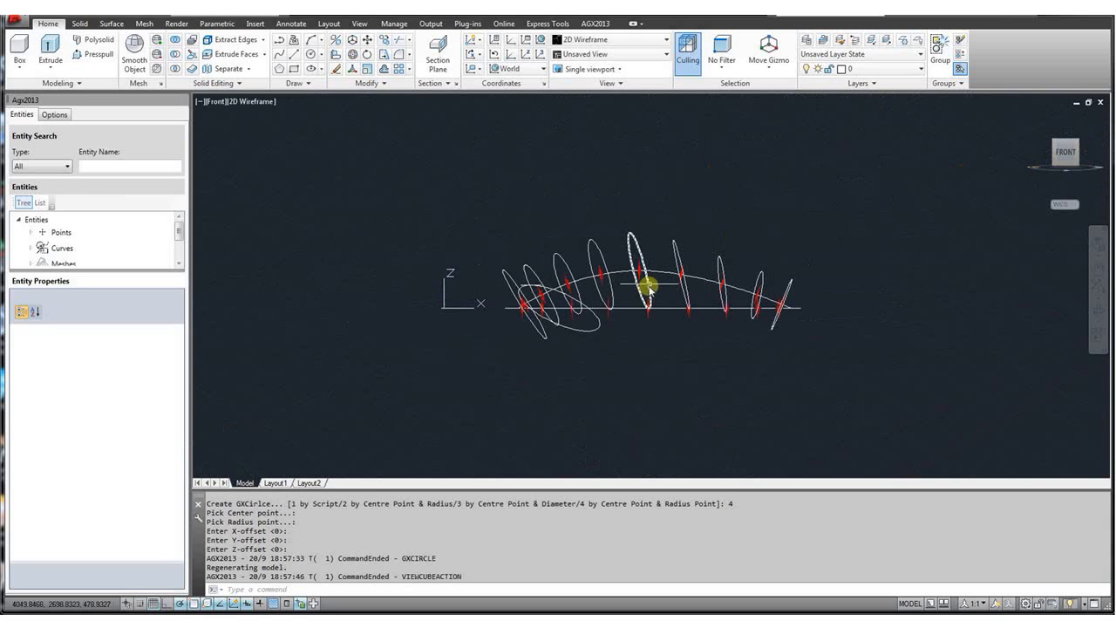
{"action": "scroll", "coordinate": [639, 278], "scroll_direction": "up", "scroll_amount": 6}
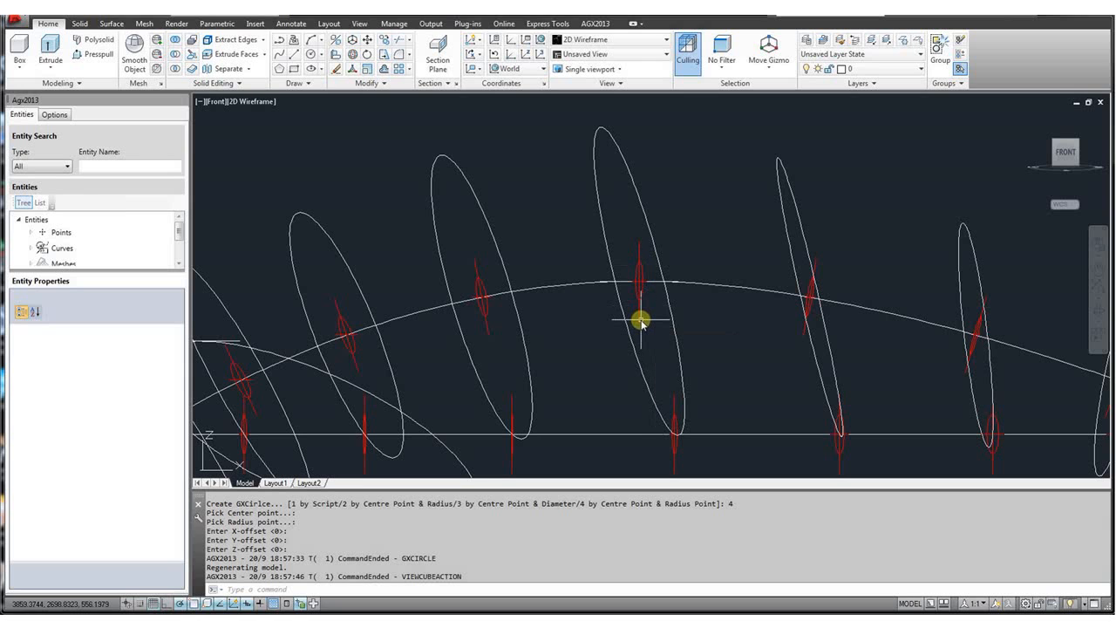
{"action": "scroll", "coordinate": [641, 322], "scroll_direction": "down", "scroll_amount": 2}
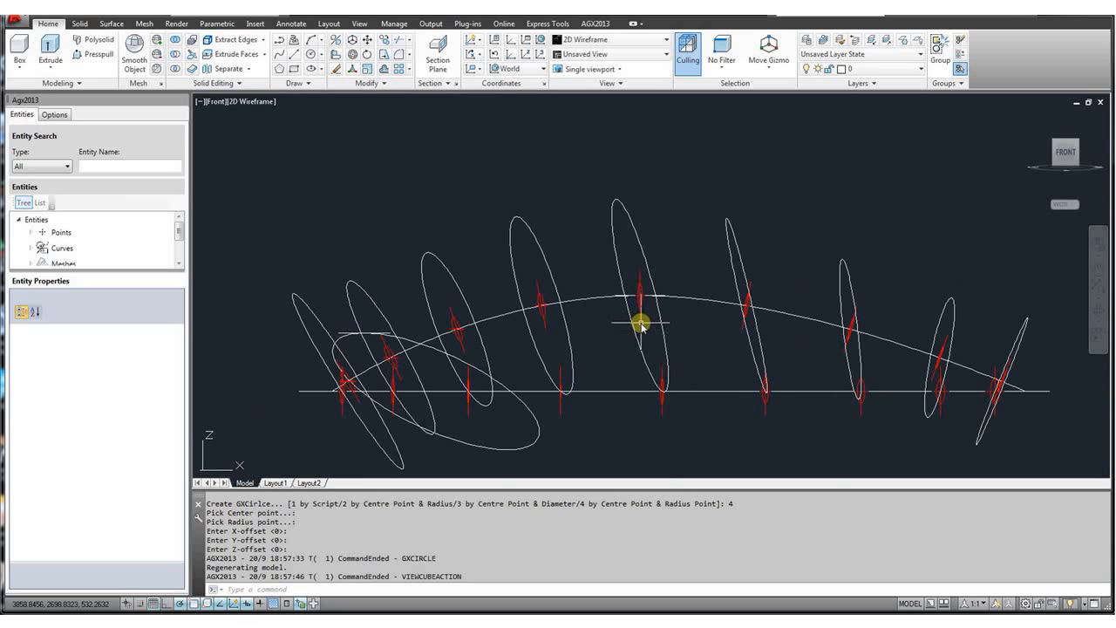
{"action": "scroll", "coordinate": [641, 321], "scroll_direction": "up", "scroll_amount": 2}
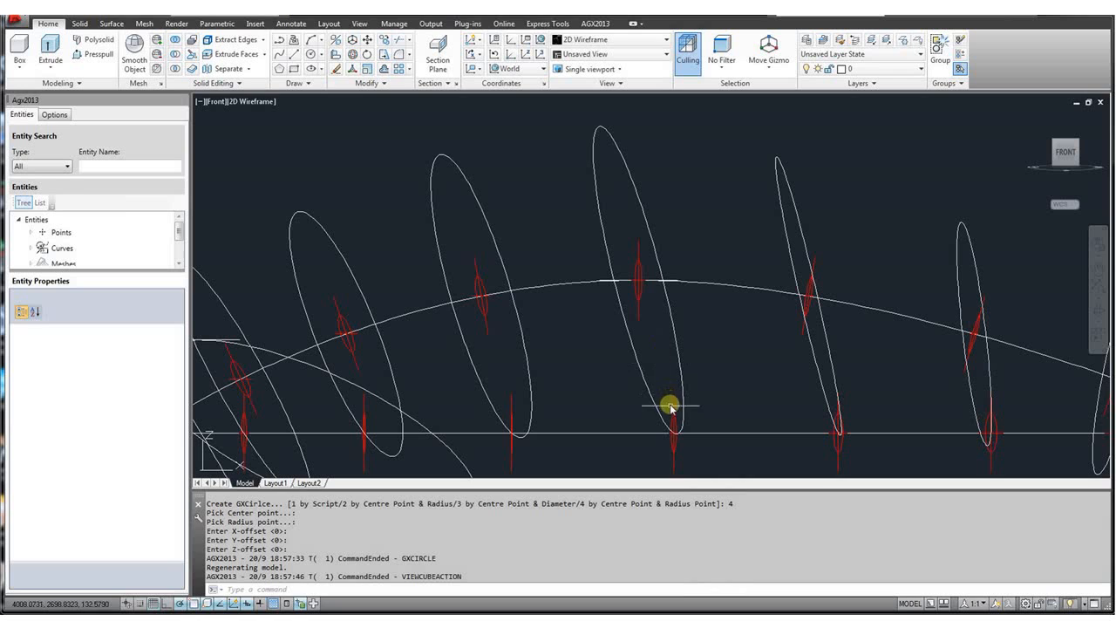
{"action": "left_click", "coordinate": [637, 280]}
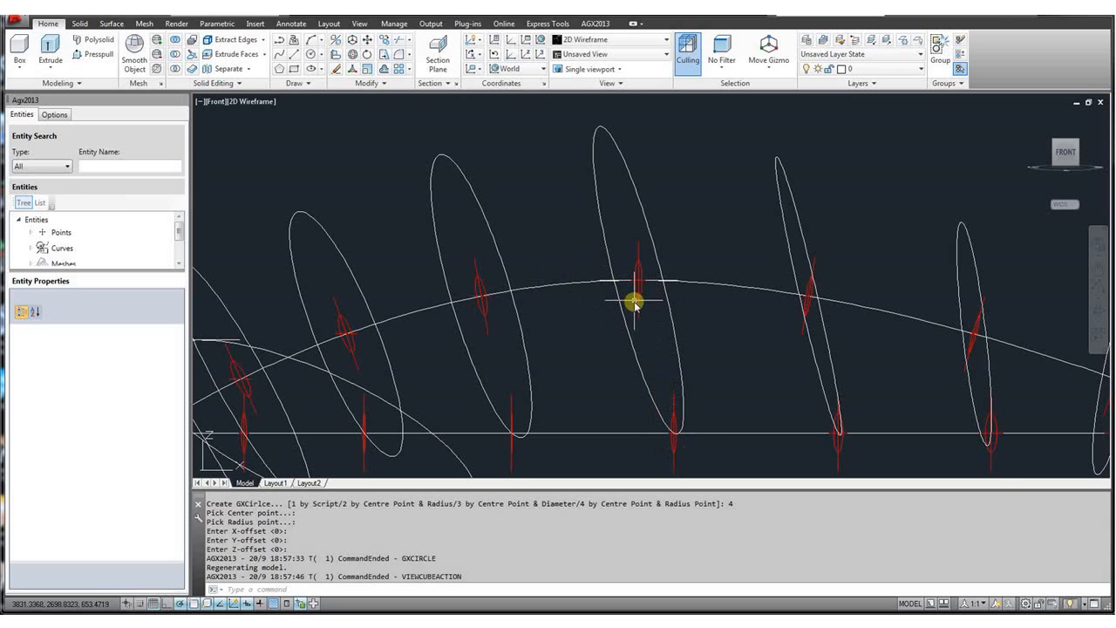
{"action": "mouse_move", "coordinate": [634, 292]}
{"action": "scroll", "coordinate": [633, 292], "scroll_direction": "down", "scroll_amount": 2}
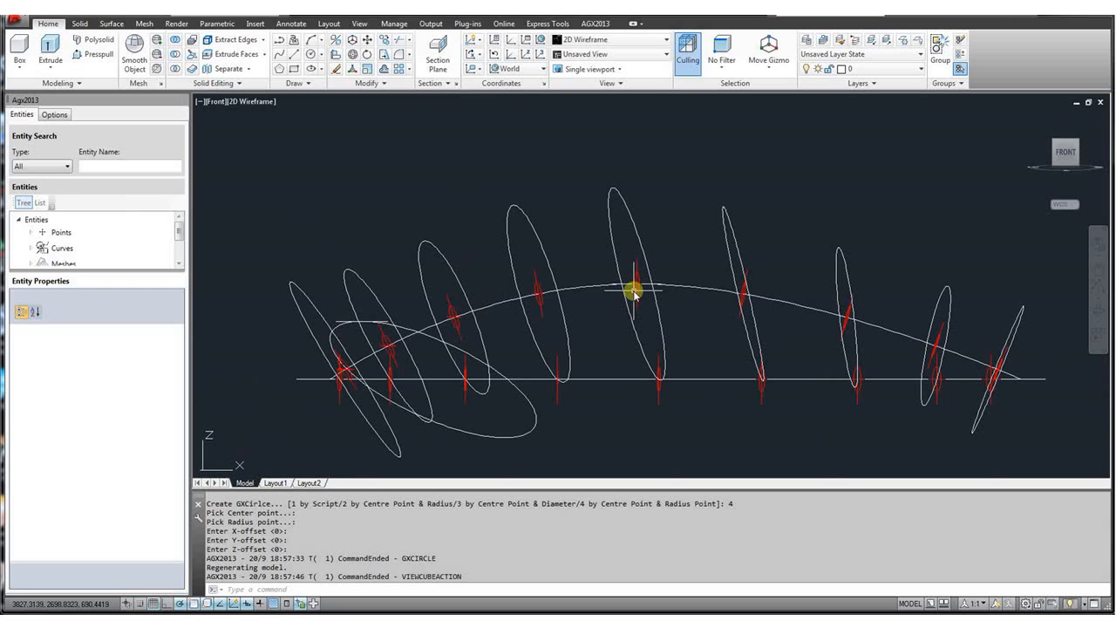
{"action": "left_click", "coordinate": [1055, 146]}
{"action": "scroll", "coordinate": [525, 296], "scroll_direction": "up", "scroll_amount": 3}
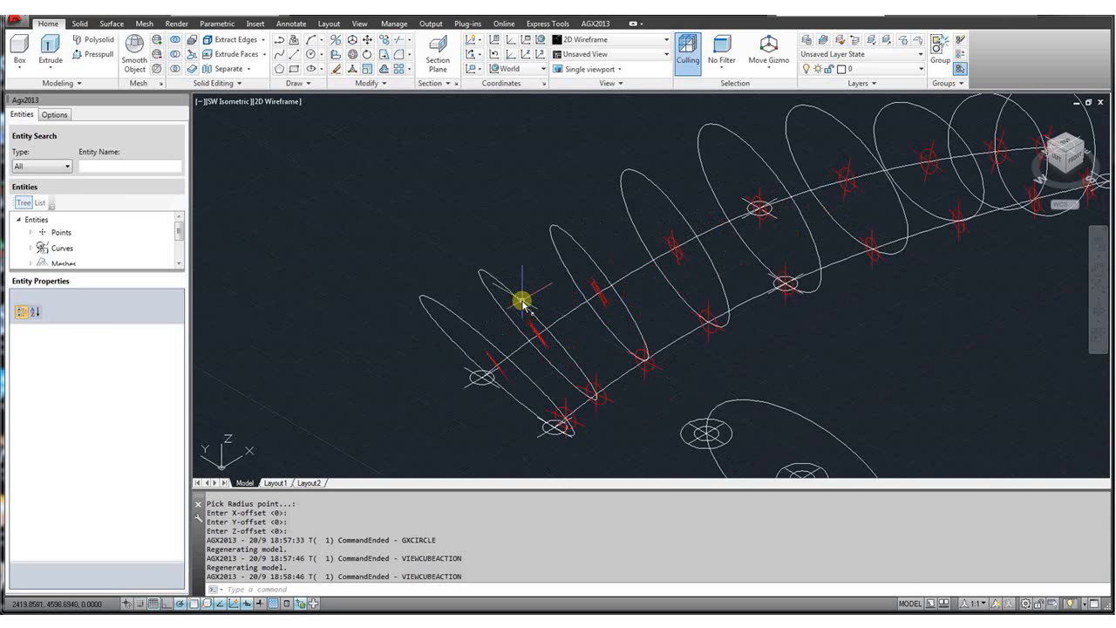
{"action": "left_click", "coordinate": [1065, 145]}
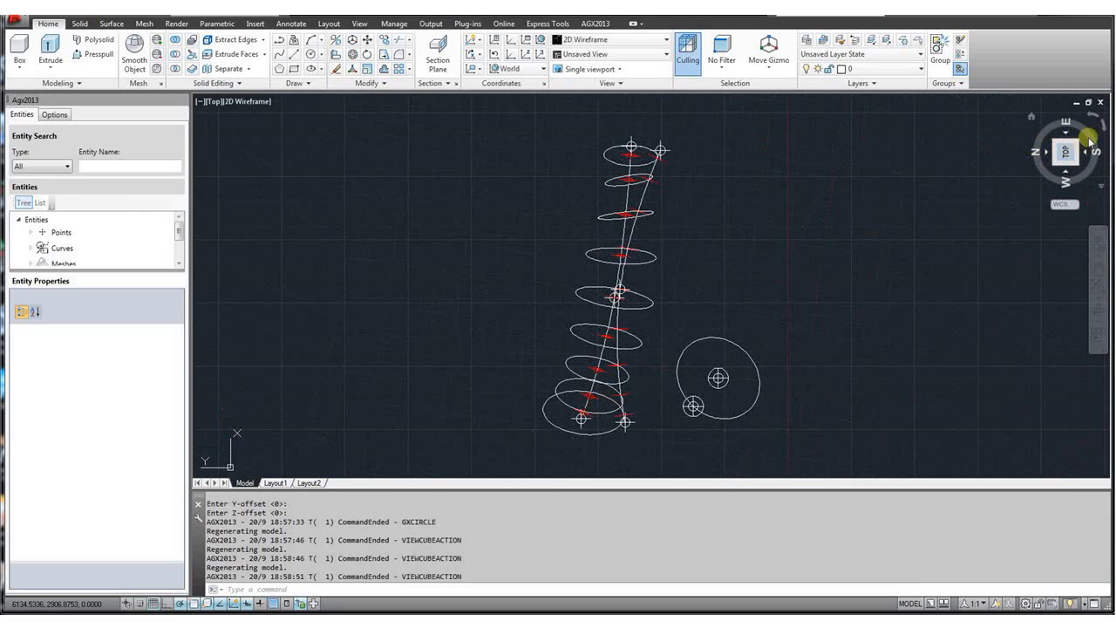
{"action": "left_click", "coordinate": [1105, 130]}
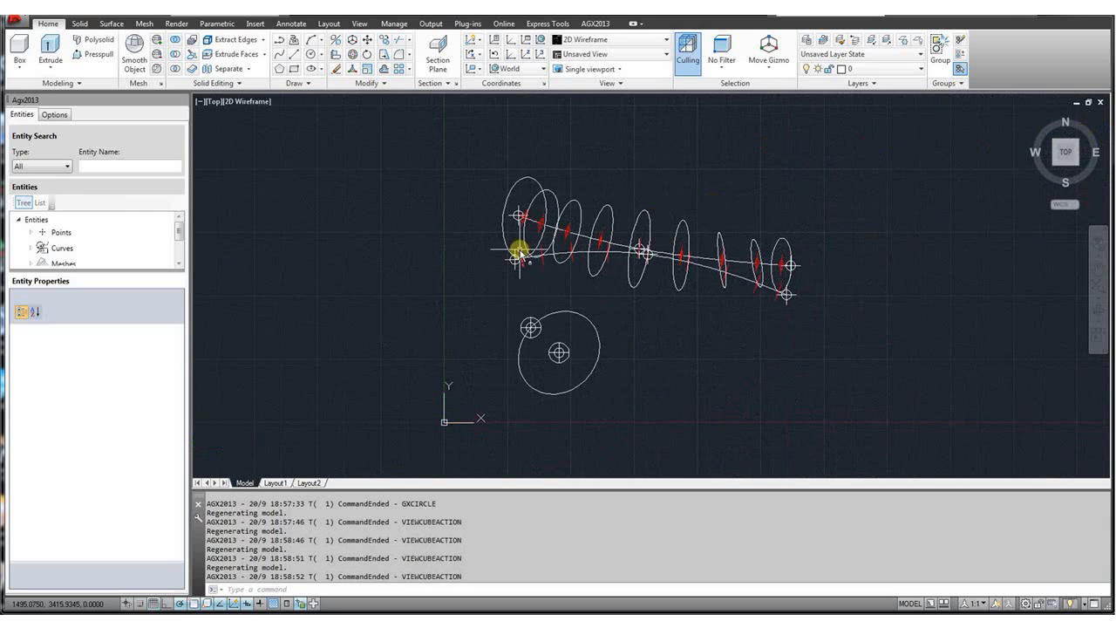
{"action": "scroll", "coordinate": [599, 252], "scroll_direction": "up", "scroll_amount": 4}
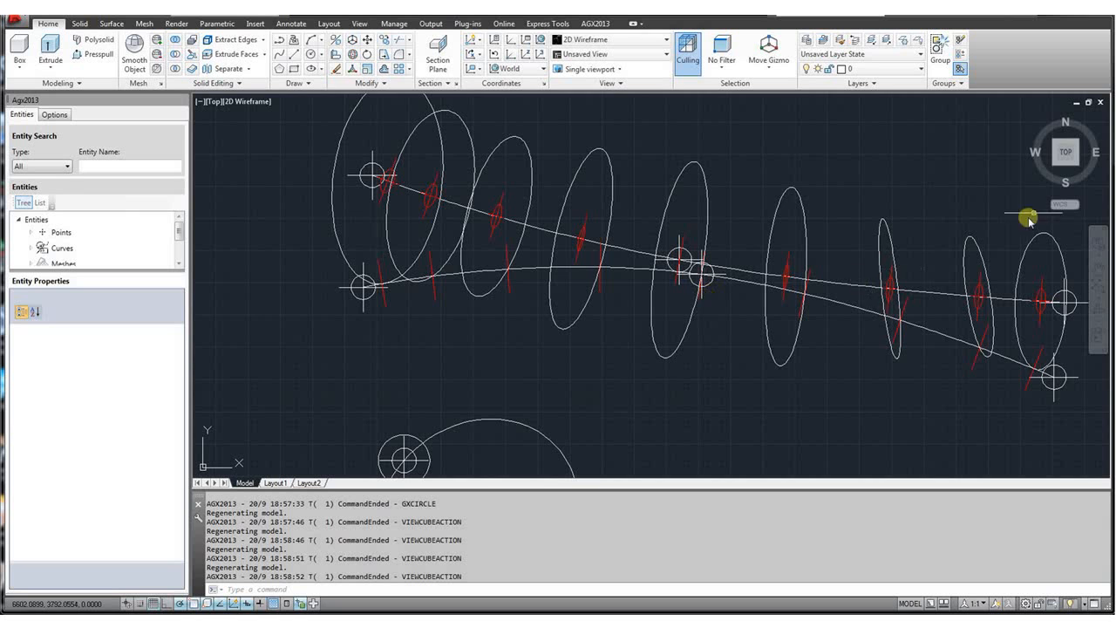
In the SW Isometric view, stretch the lower spline's middle control point away from the upper spline to about X 4089, Y 2746.
{"action": "left_click", "coordinate": [1054, 165]}
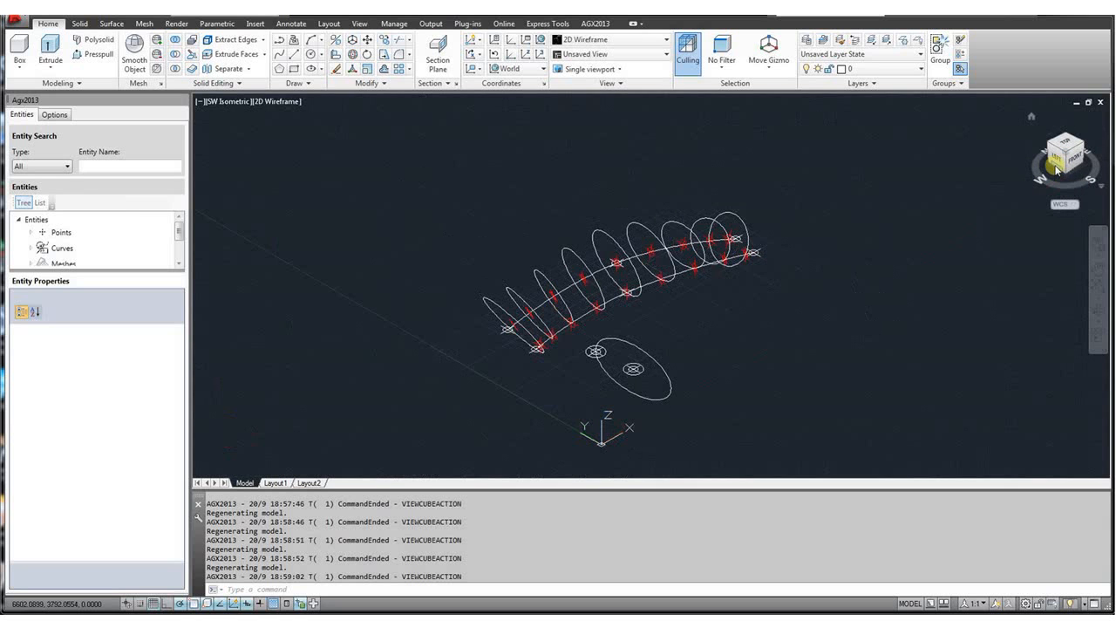
{"action": "scroll", "coordinate": [618, 311], "scroll_direction": "up", "scroll_amount": 4}
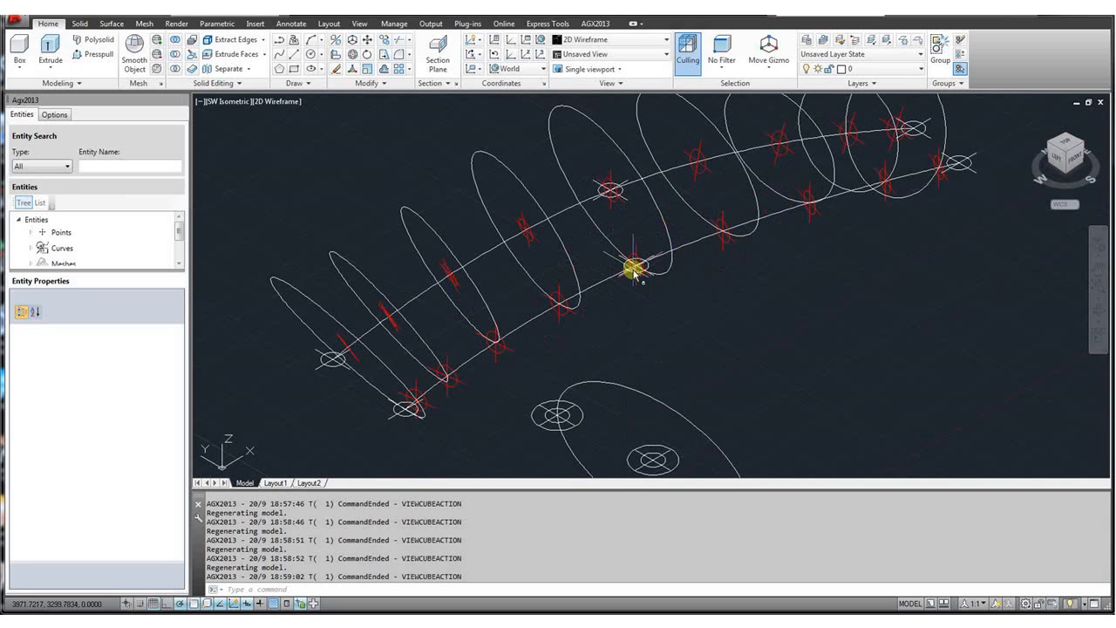
{"action": "left_click", "coordinate": [631, 275]}
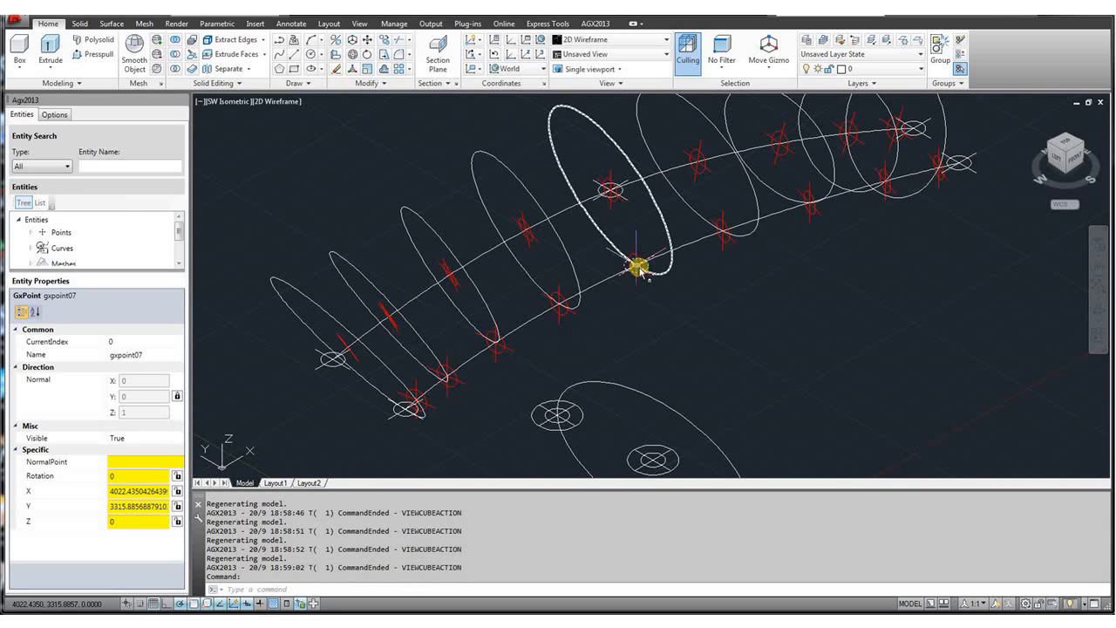
{"action": "left_click", "coordinate": [639, 267]}
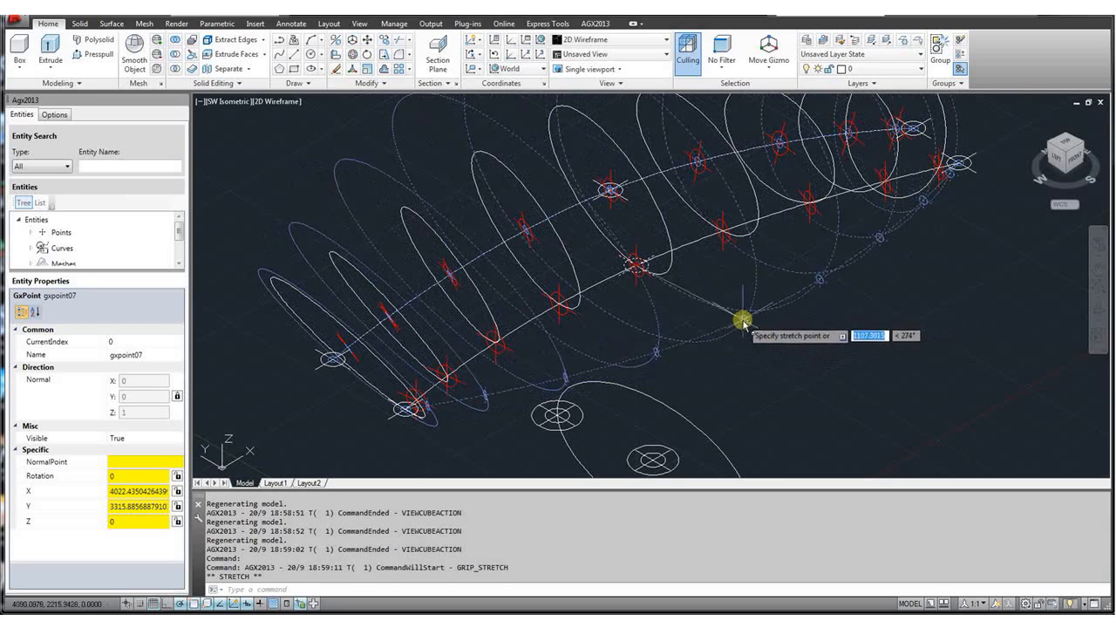
{"action": "left_click", "coordinate": [694, 293]}
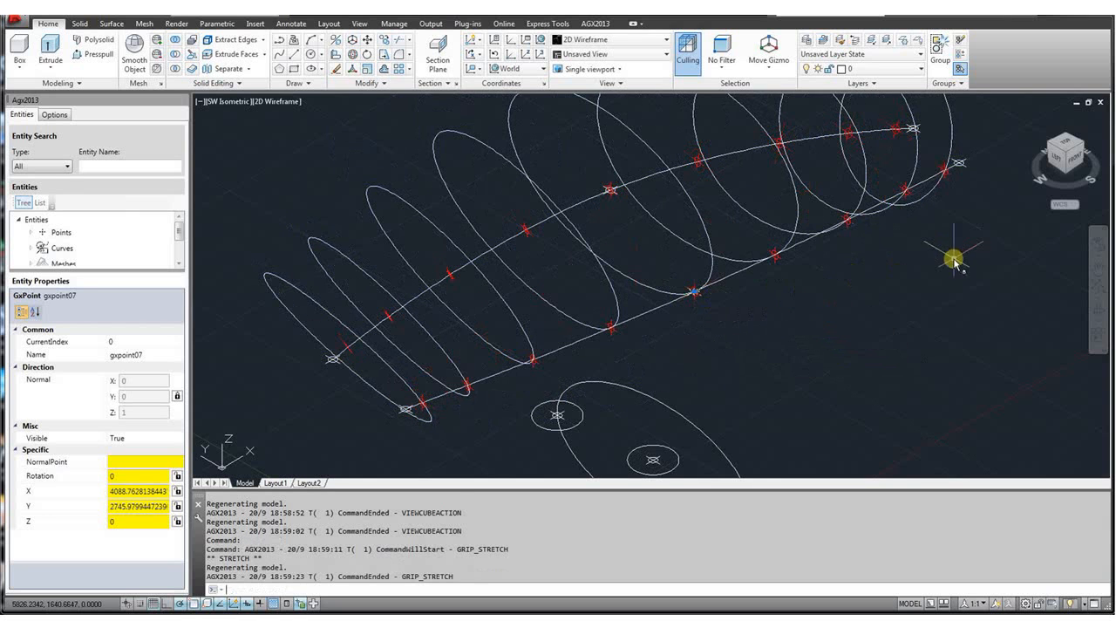
{"action": "key", "text": "Escape"}
Inspect the circles after the lower spline's stretch in the Left, Front and Top views.
{"action": "left_click", "coordinate": [1055, 161]}
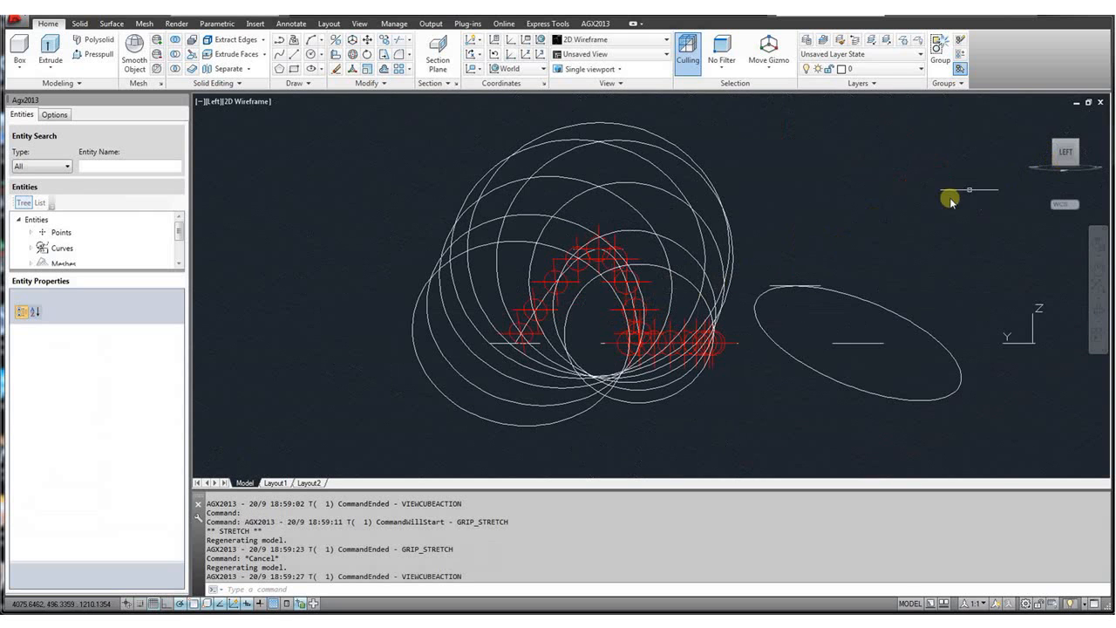
{"action": "left_click", "coordinate": [1086, 155]}
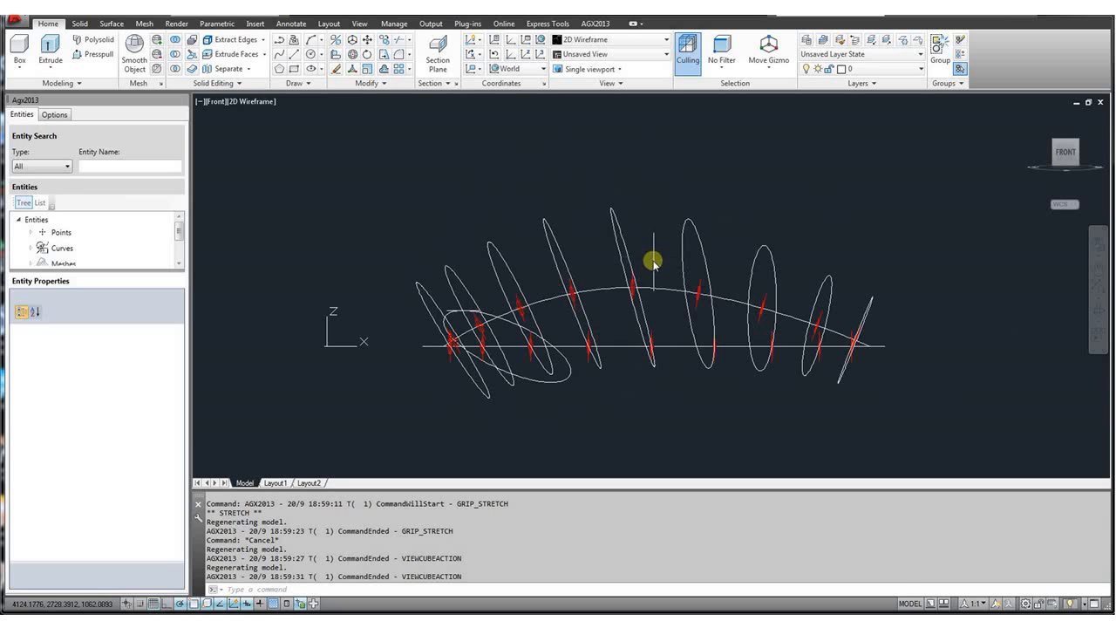
{"action": "scroll", "coordinate": [654, 265], "scroll_direction": "up", "scroll_amount": 2}
{"action": "mouse_move", "coordinate": [1031, 167]}
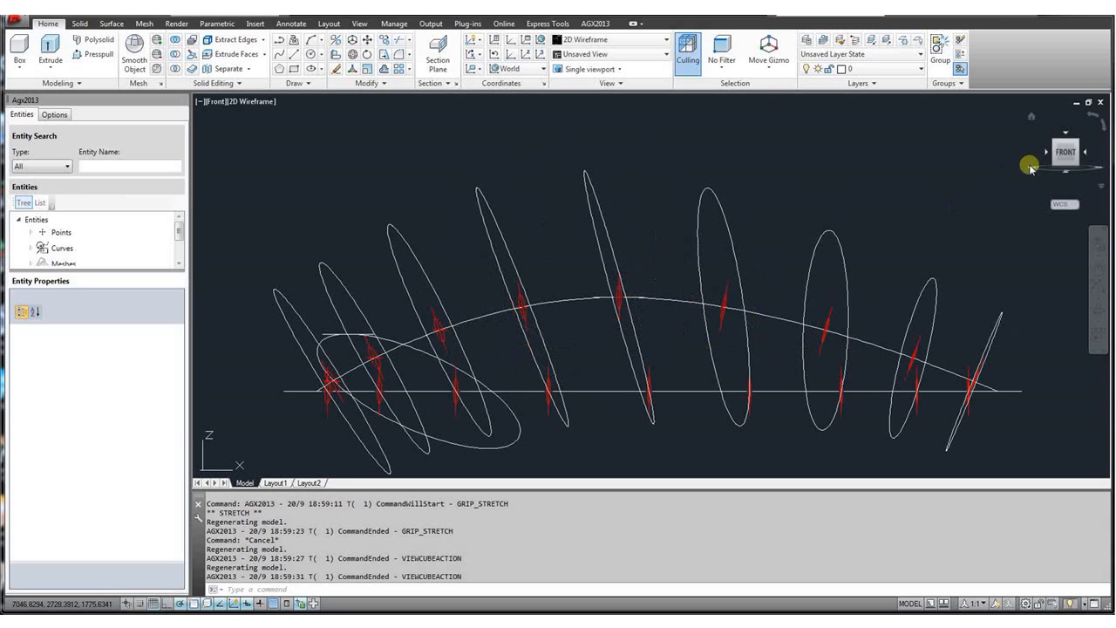
{"action": "left_click", "coordinate": [1068, 137]}
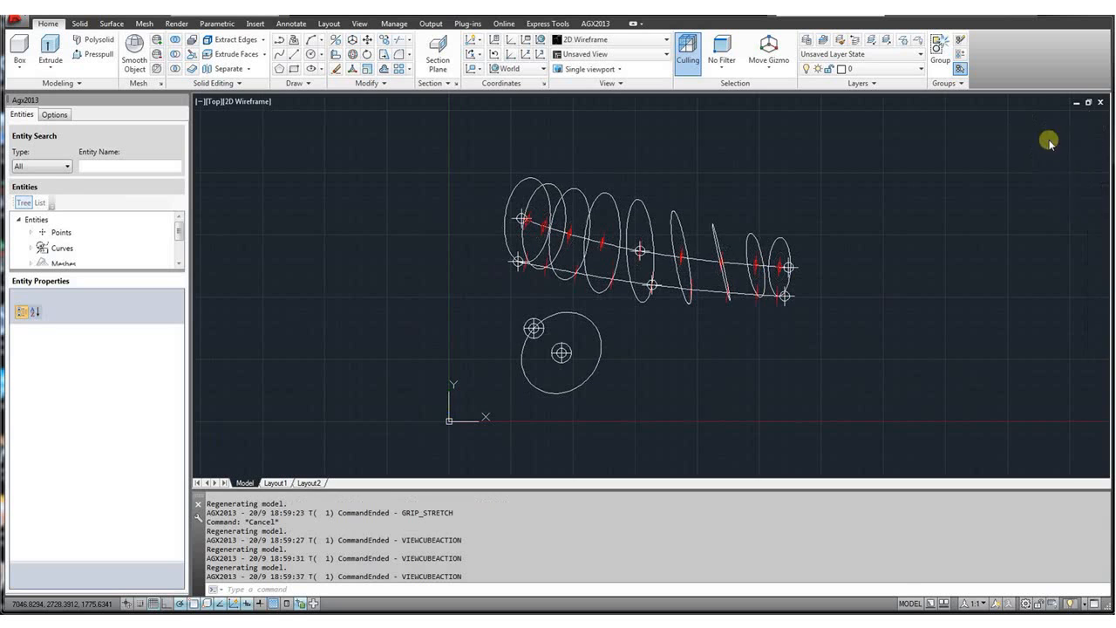
{"action": "scroll", "coordinate": [641, 253], "scroll_direction": "up", "scroll_amount": 2}
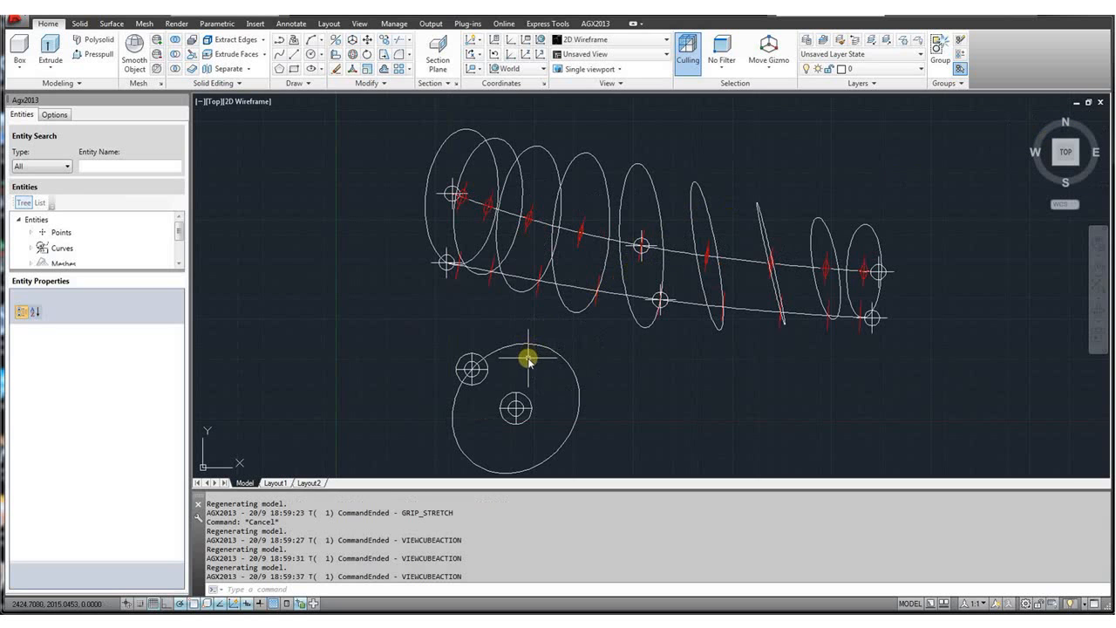
{"action": "scroll", "coordinate": [520, 340], "scroll_direction": "down", "scroll_amount": 2}
{"action": "scroll", "coordinate": [612, 295], "scroll_direction": "up", "scroll_amount": 2}
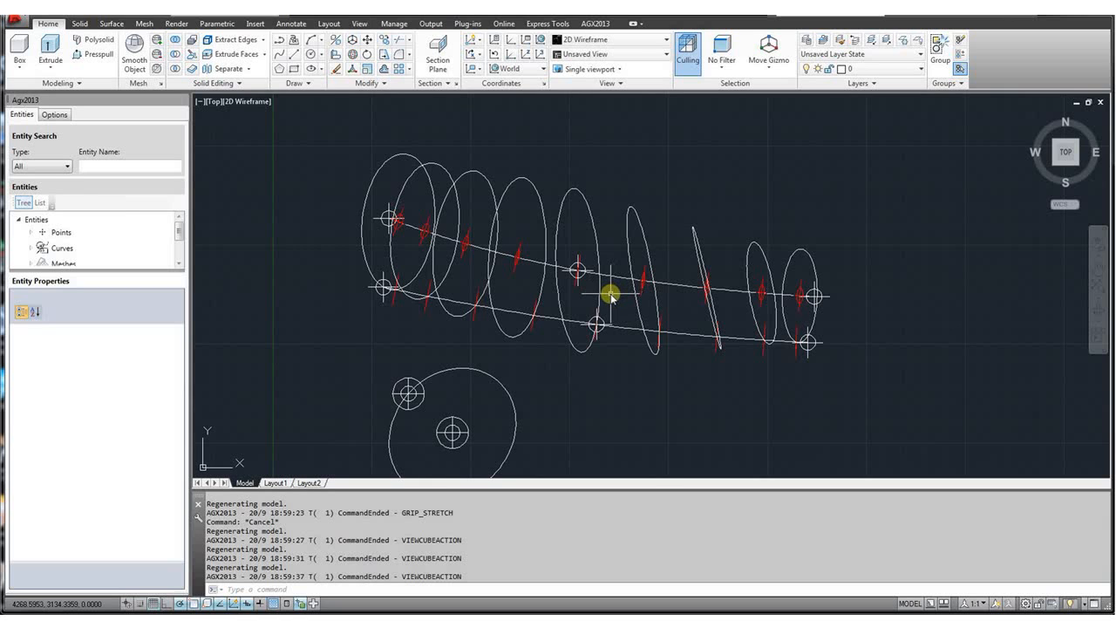
{"action": "scroll", "coordinate": [610, 298], "scroll_direction": "up", "scroll_amount": 1}
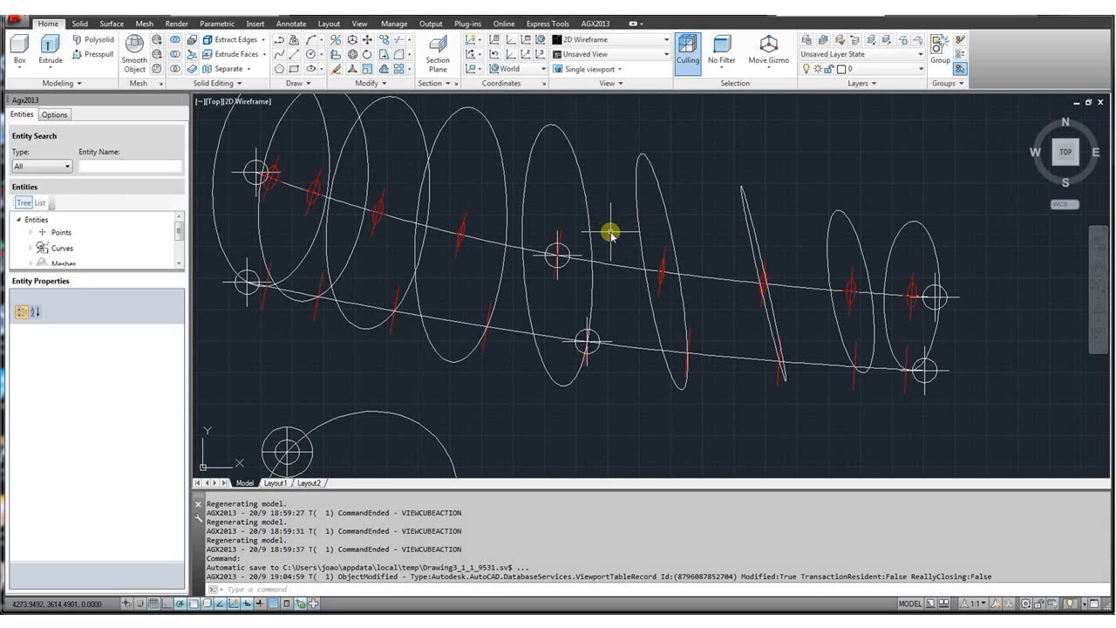
{"action": "scroll", "coordinate": [598, 249], "scroll_direction": "down", "scroll_amount": 2}
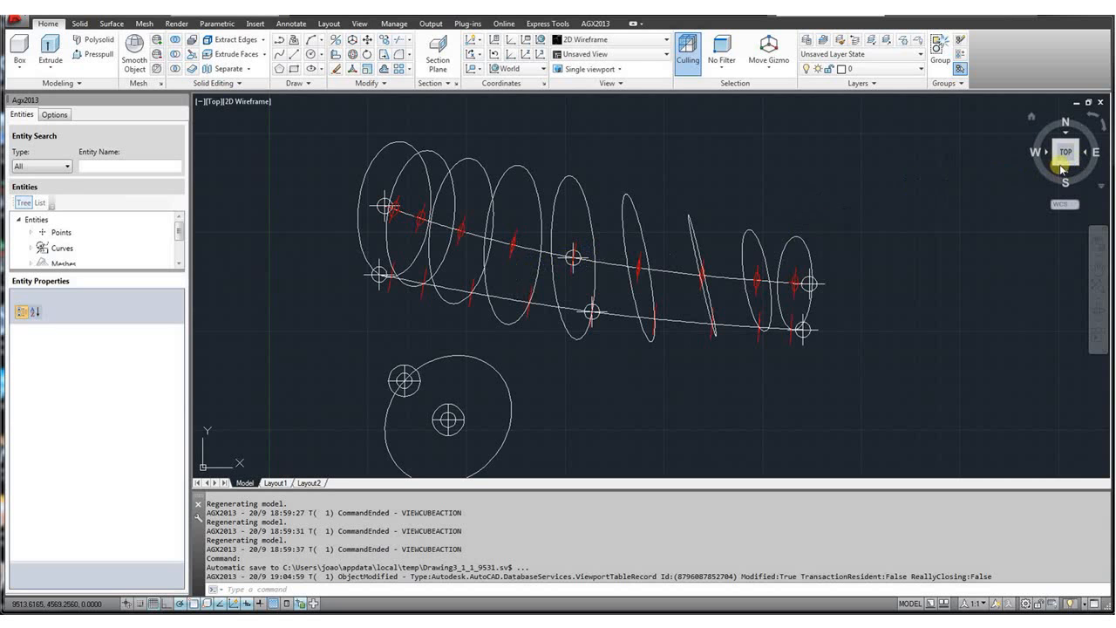
In the SW Isometric view, stretch the upper spline's end control point gxpoint03 vertically from the ground plane to about Z 676.
{"action": "left_click", "coordinate": [1059, 168]}
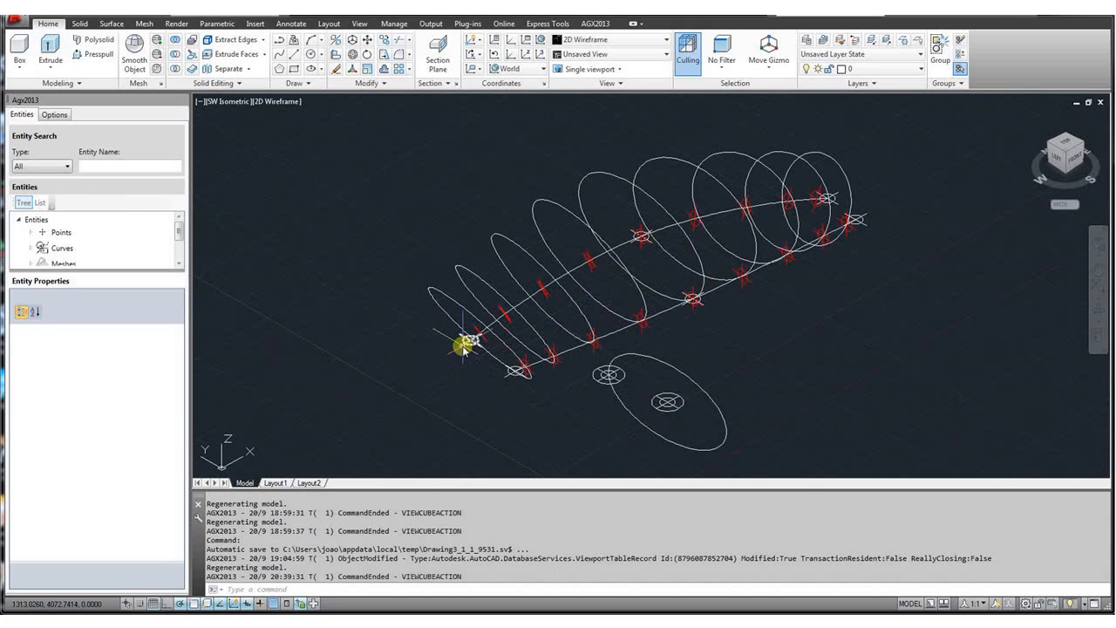
{"action": "left_click", "coordinate": [465, 346]}
{"action": "left_click", "coordinate": [464, 341]}
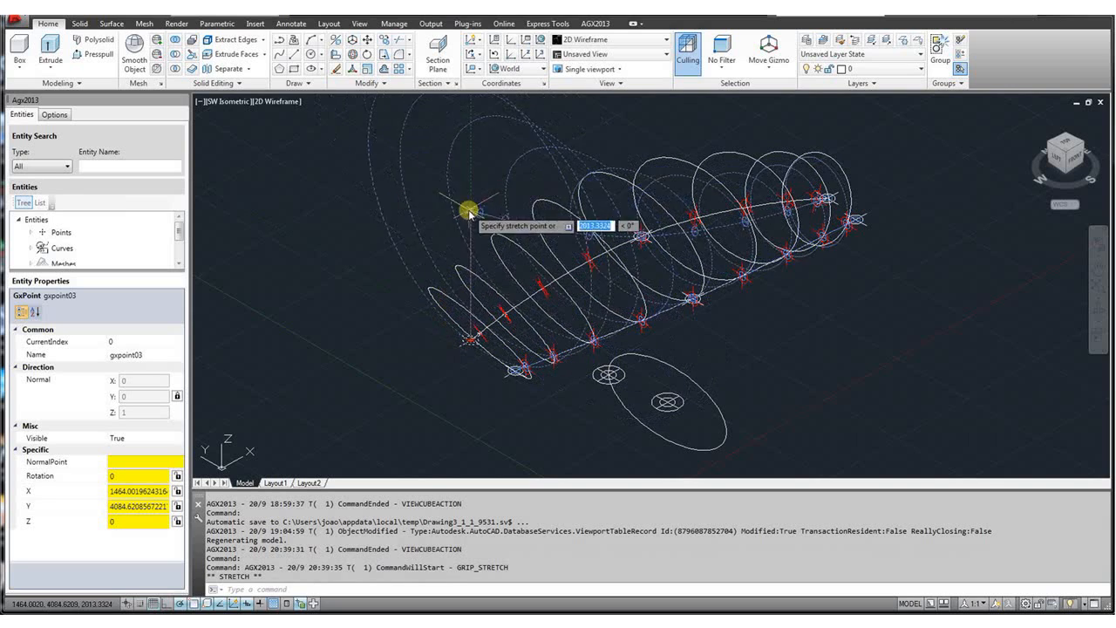
{"action": "left_click", "coordinate": [486, 298]}
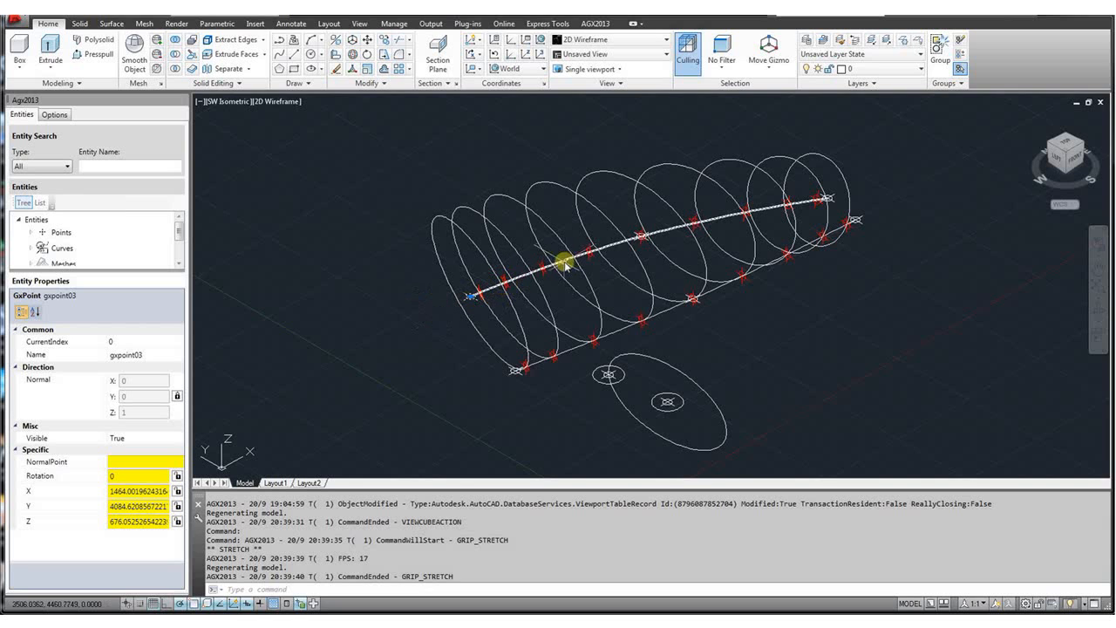
{"action": "mouse_move", "coordinate": [541, 271]}
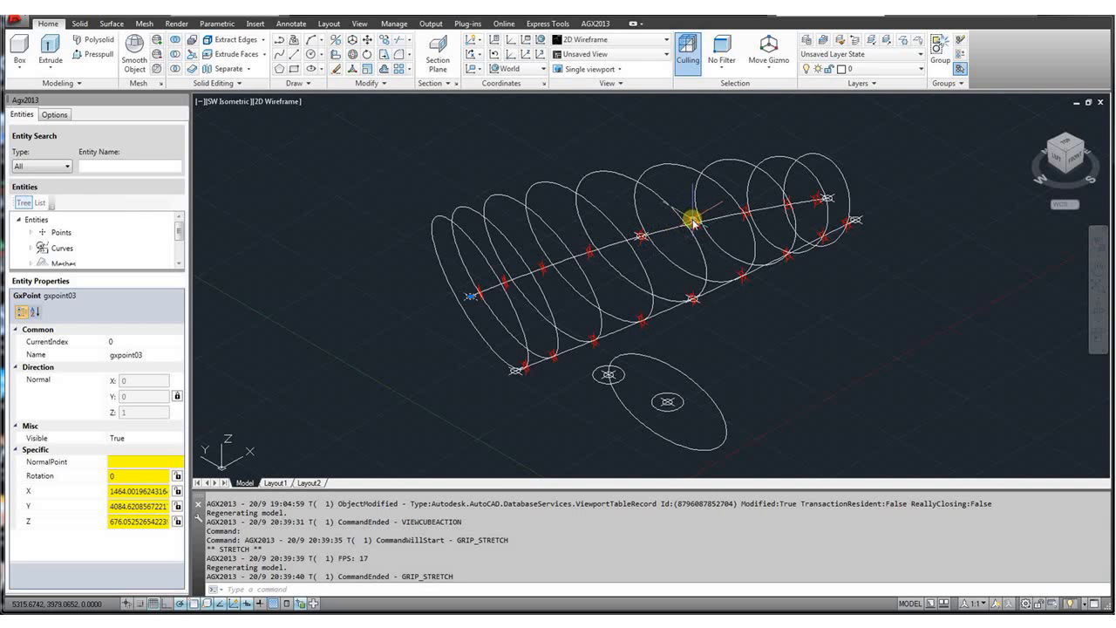
{"action": "mouse_move", "coordinate": [693, 223]}
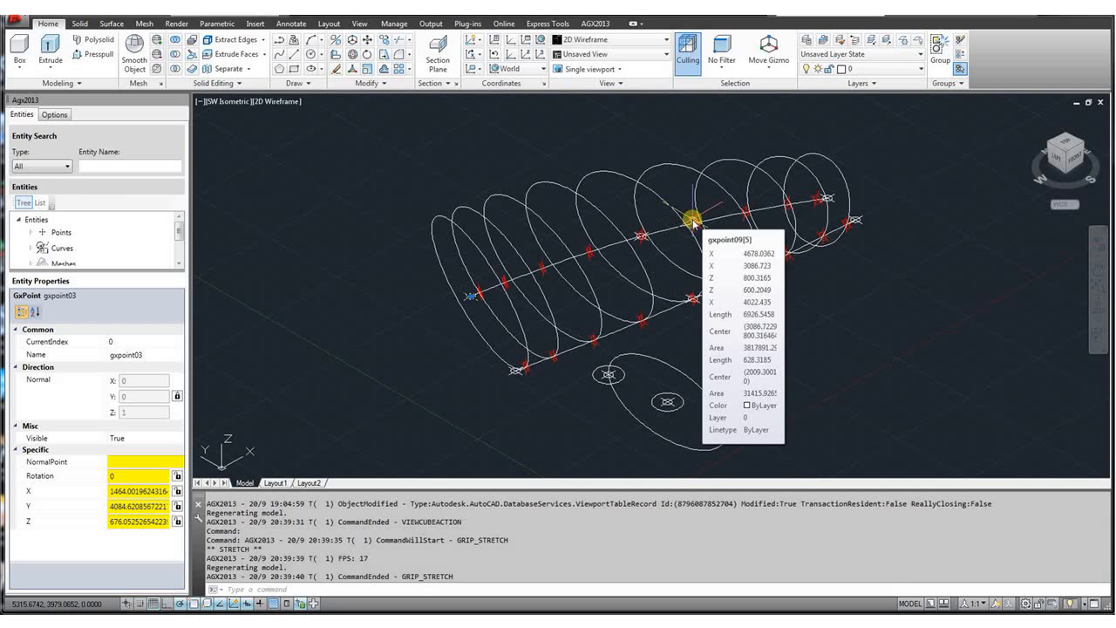